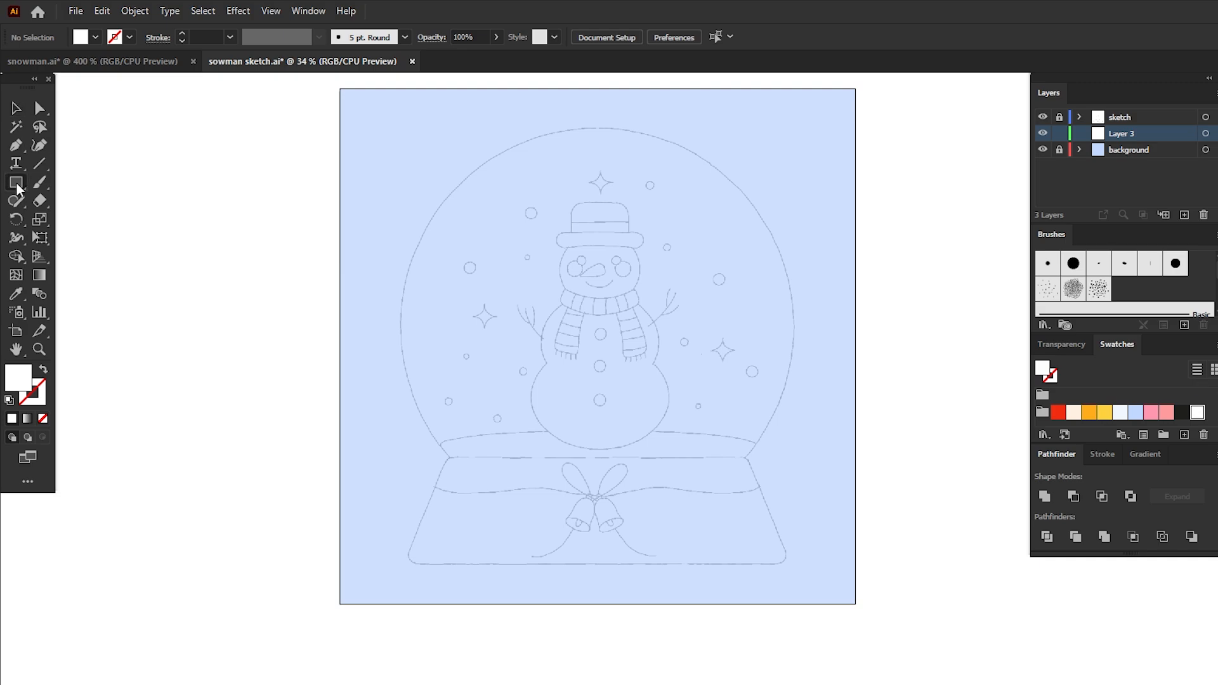
Step: Draw an unfilled ellipse with a 1 pt white outline, about 773 × 767 px, over the sketched globe
{"action": "mouse_move", "coordinate": [19, 189]}
{"action": "left_mouse_down"}
{"action": "mouse_move", "coordinate": [44, 185]}
{"action": "mouse_move", "coordinate": [76, 220]}
{"action": "left_mouse_up"}
{"action": "left_click", "coordinate": [43, 369]}
{"action": "mouse_move", "coordinate": [429, 157]}
{"action": "left_mouse_down"}
{"action": "mouse_move", "coordinate": [821, 515]}
{"action": "mouse_move", "coordinate": [798, 525]}
{"action": "left_mouse_up"}
{"action": "key", "text": "v"}
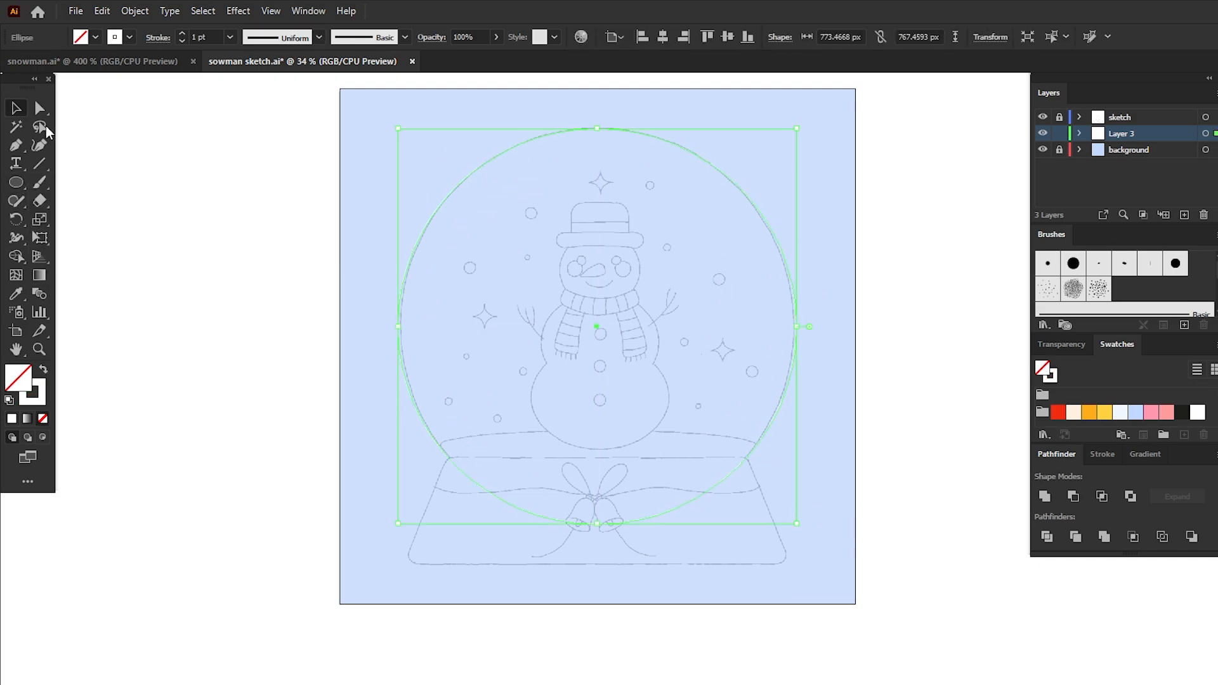
{"action": "left_click", "coordinate": [147, 309]}
Step: Draw a pink rectangle about 737 × 206 px over the sketched base and taper its upper edge into a trapezoid
{"action": "left_click", "coordinate": [1167, 415]}
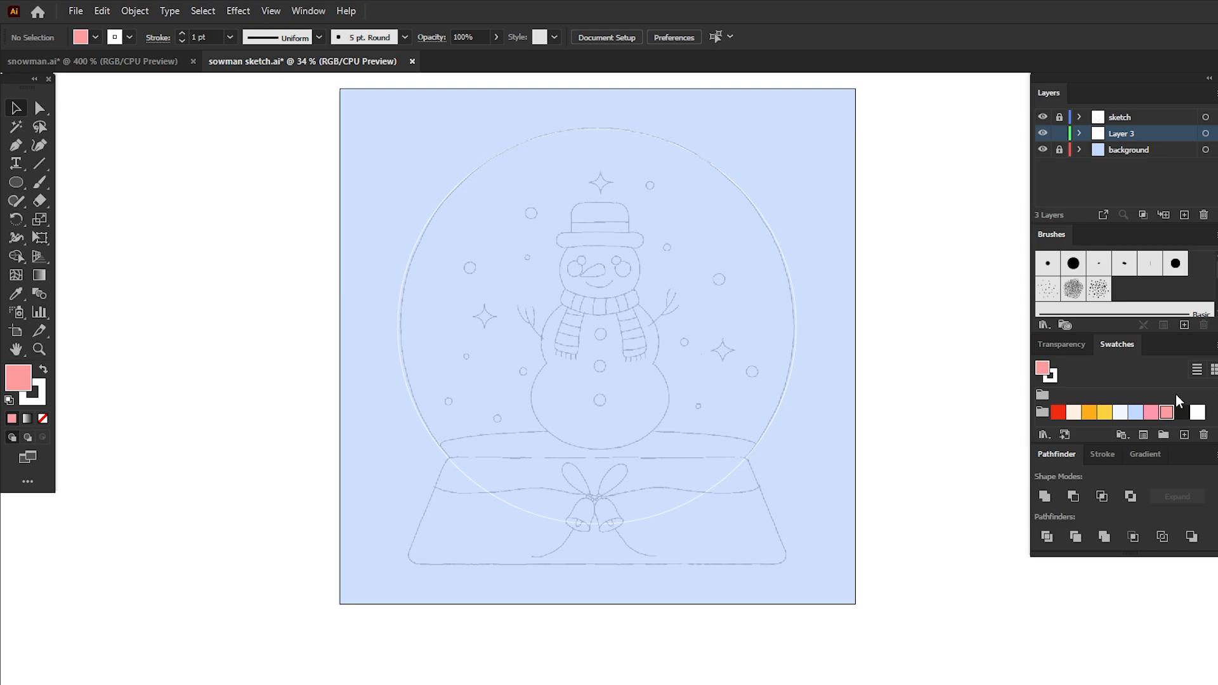
{"action": "left_click_drag", "start_coordinate": [17, 188], "coordinate": [104, 182]}
{"action": "left_click_drag", "start_coordinate": [399, 457], "coordinate": [788, 564]}
{"action": "key", "text": "a"}
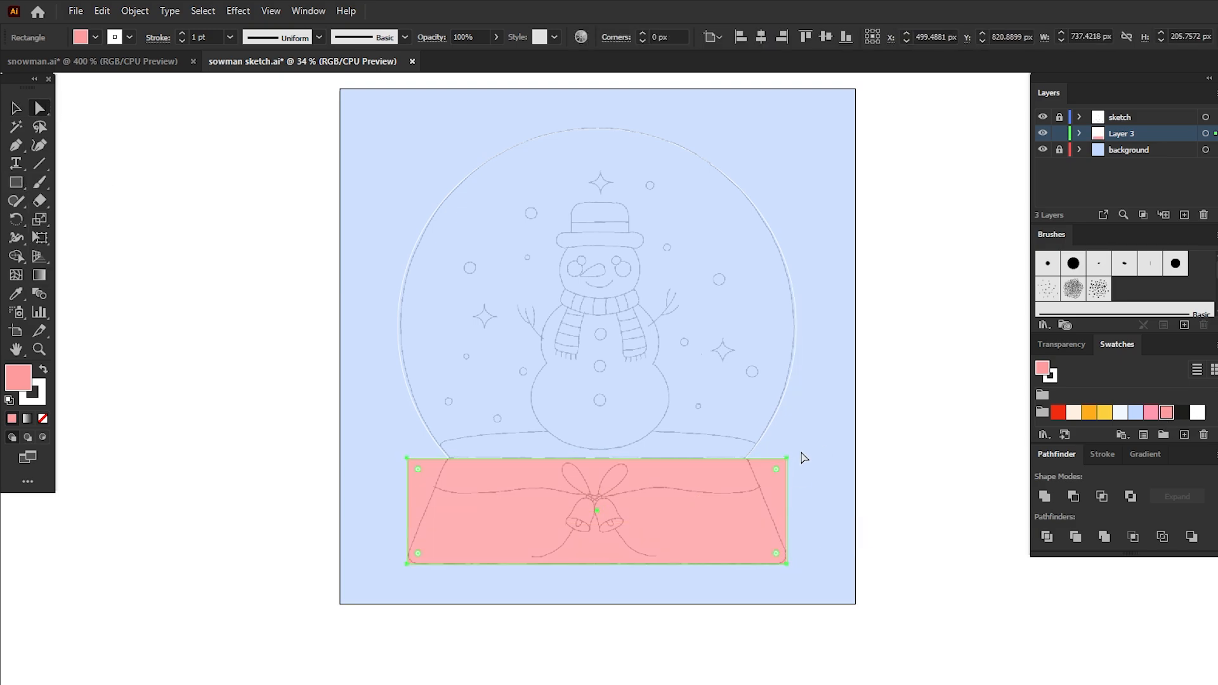
{"action": "left_click", "coordinate": [407, 458], "text": "shift"}
{"action": "left_click", "coordinate": [46, 239]}
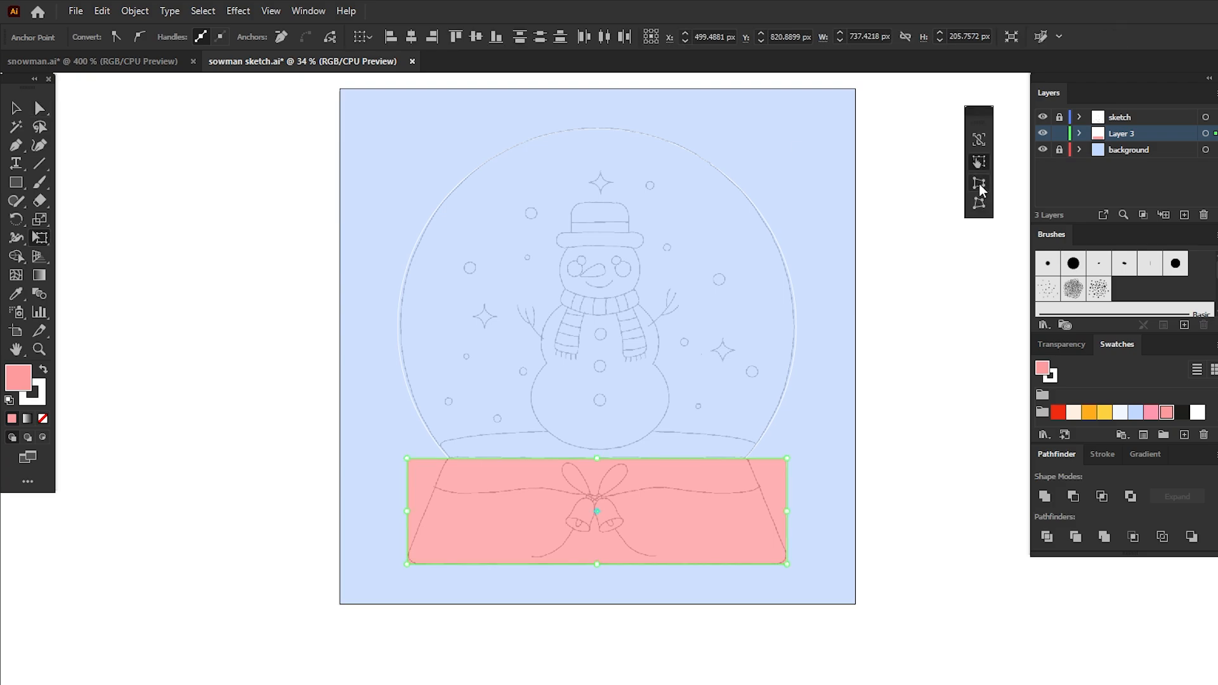
{"action": "left_click_drag", "start_coordinate": [786, 461], "coordinate": [748, 470]}
Step: Round the lower and upper corners of the pink base to match the sketch
{"action": "key", "text": "a"}
{"action": "left_click_drag", "start_coordinate": [813, 554], "coordinate": [426, 546]}
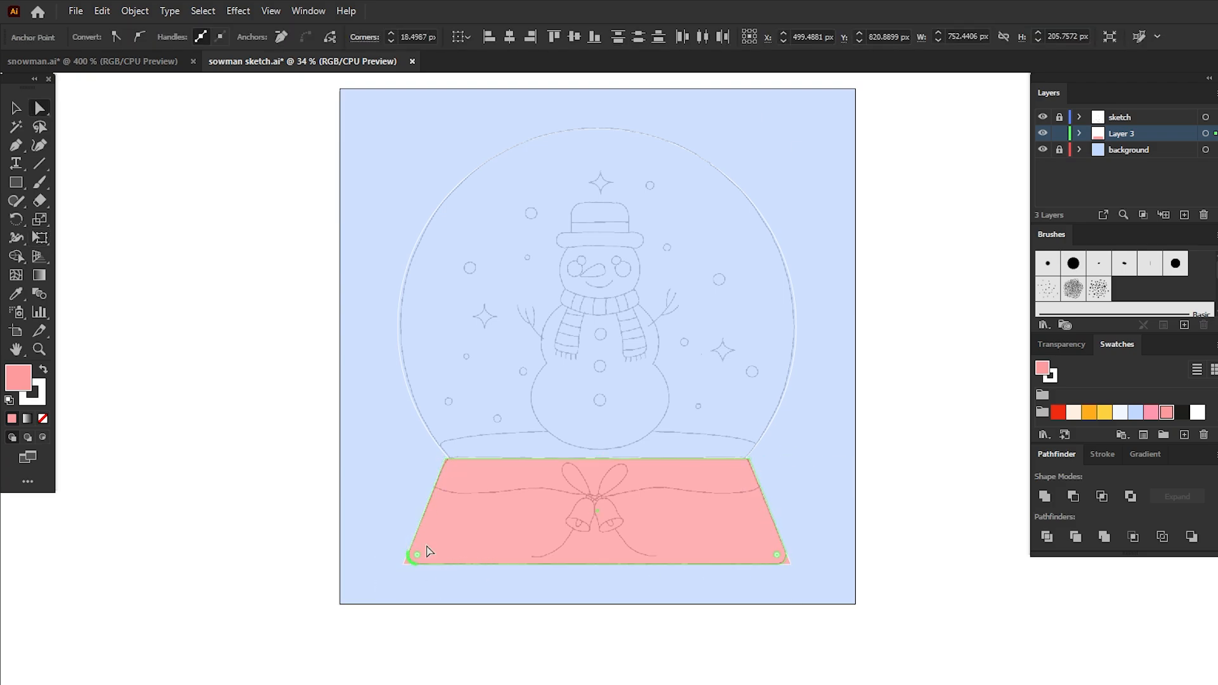
{"action": "left_click", "coordinate": [750, 458]}
{"action": "left_click", "coordinate": [447, 459], "text": "shift"}
{"action": "left_click_drag", "start_coordinate": [453, 471], "coordinate": [459, 483]}
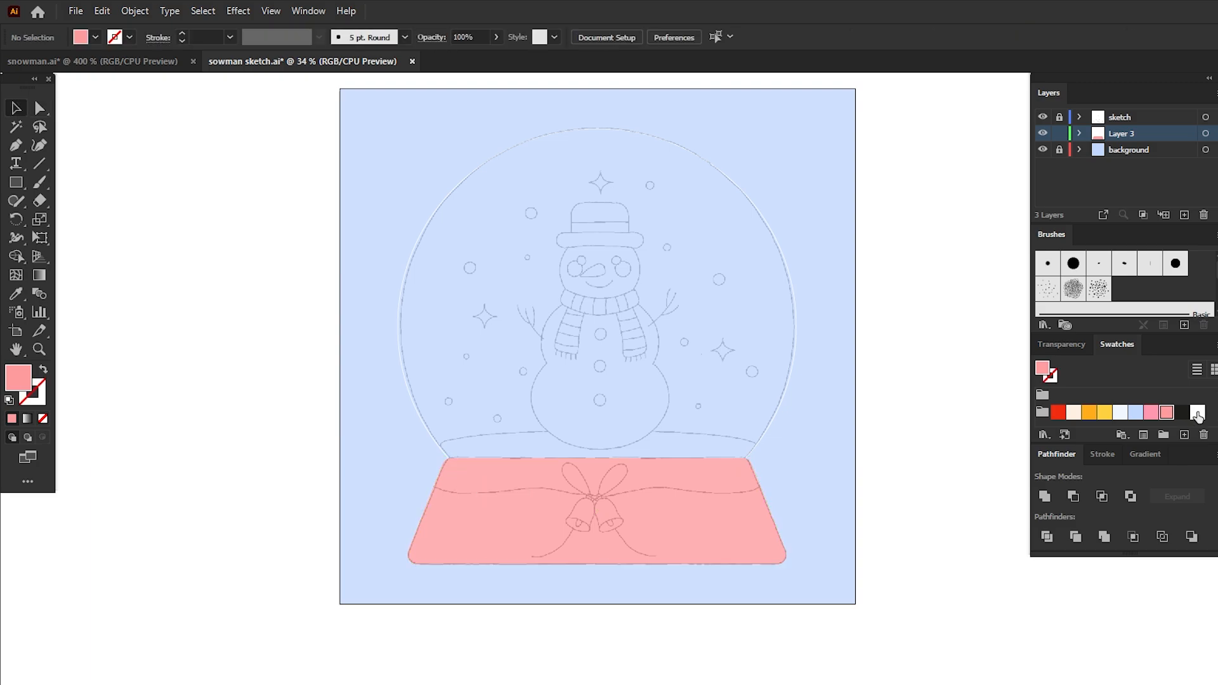
Step: Draw a wide white ellipse across the lower part of the globe for the snowy ground
{"action": "left_click", "coordinate": [1197, 413]}
{"action": "mouse_move", "coordinate": [17, 182]}
{"action": "left_mouse_down"}
{"action": "mouse_move", "coordinate": [98, 206]}
{"action": "mouse_move", "coordinate": [85, 219]}
{"action": "left_mouse_up"}
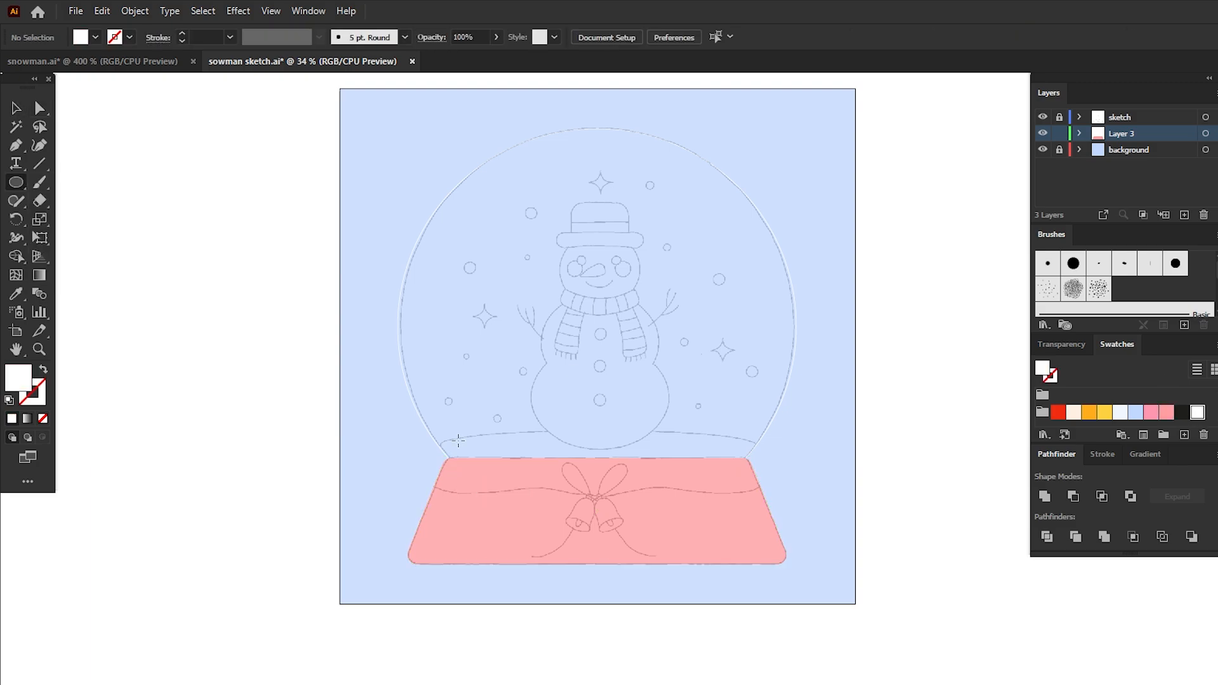
{"action": "left_click_drag", "start_coordinate": [388, 425], "coordinate": [826, 537]}
Step: Trim away the parts of the white ellipse outside the globe outline with the Shape Builder tool
{"action": "key", "text": "v"}
{"action": "left_click", "coordinate": [796, 347]}
{"action": "left_click", "coordinate": [784, 481], "text": "shift"}
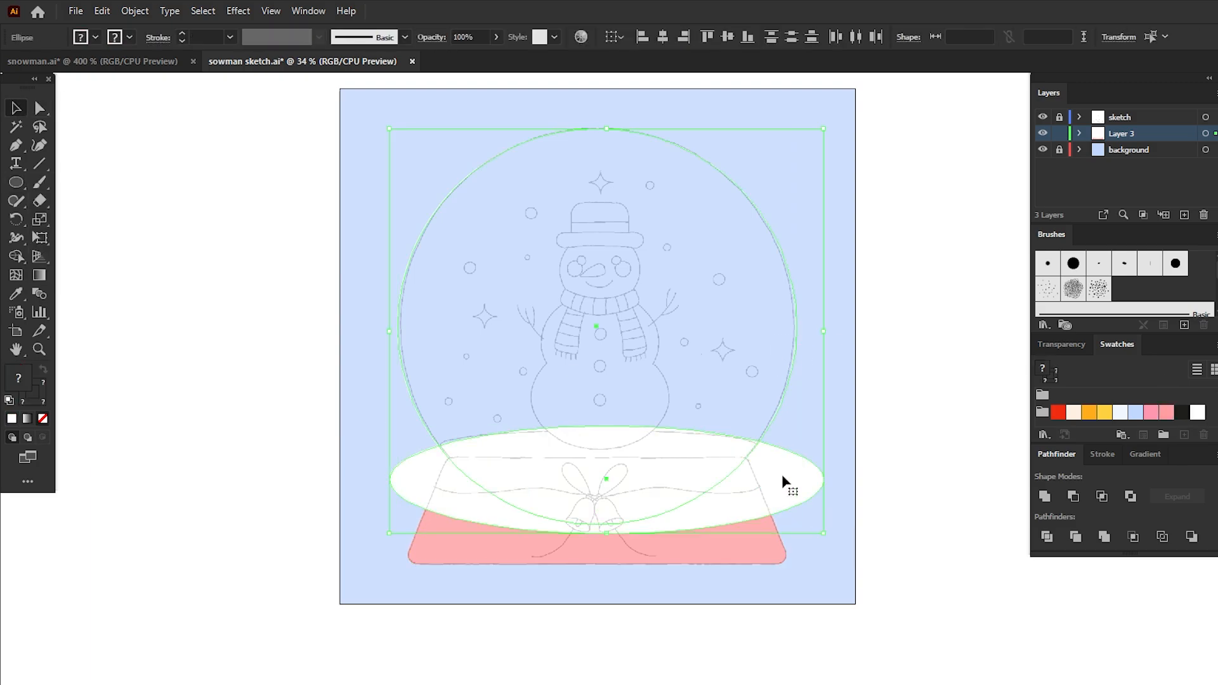
{"action": "left_click", "coordinate": [20, 255]}
{"action": "mouse_move", "coordinate": [838, 442]}
{"action": "left_mouse_down", "text": "alt"}
{"action": "mouse_move", "coordinate": [798, 484]}
{"action": "mouse_move", "coordinate": [792, 476]}
{"action": "left_mouse_up", "text": "alt"}
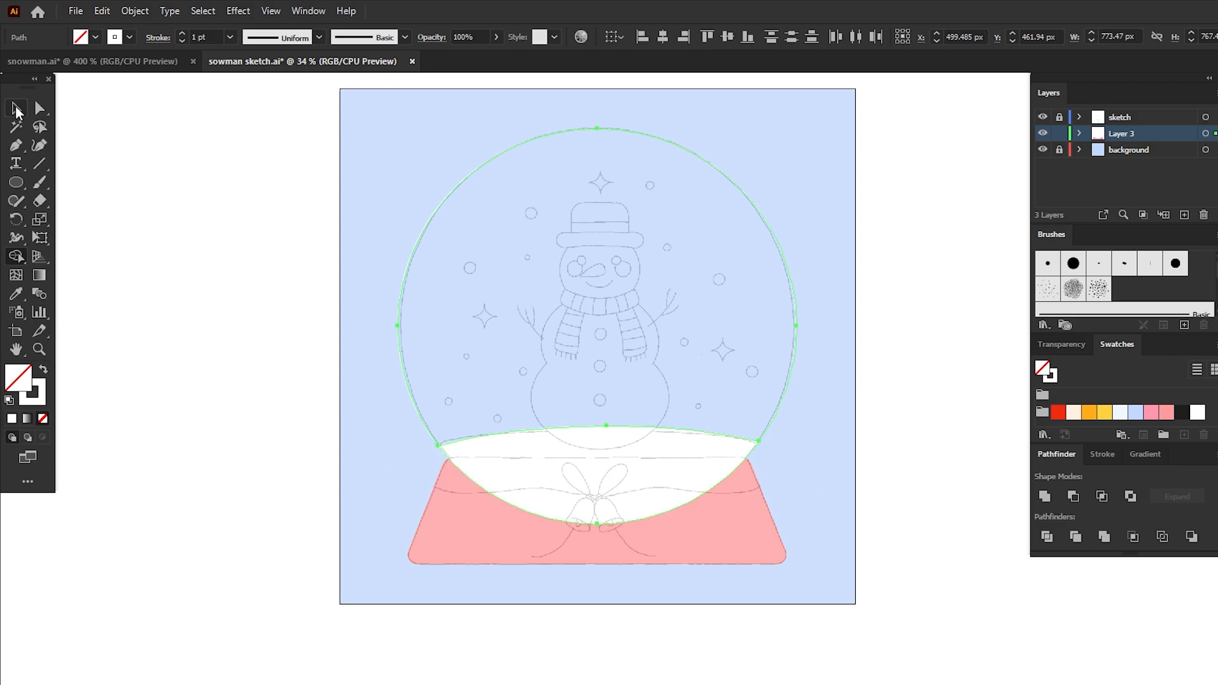
{"action": "left_click", "coordinate": [16, 108]}
{"action": "left_click", "coordinate": [286, 241]}
Step: Send the snow shape behind the pink base and lower its upper middle anchor point slightly
{"action": "left_click", "coordinate": [700, 446]}
{"action": "key", "text": "ctrl+shift+["}
{"action": "key", "text": "a"}
{"action": "left_click", "coordinate": [606, 420]}
{"action": "left_click_drag", "start_coordinate": [604, 427], "coordinate": [602, 433]}
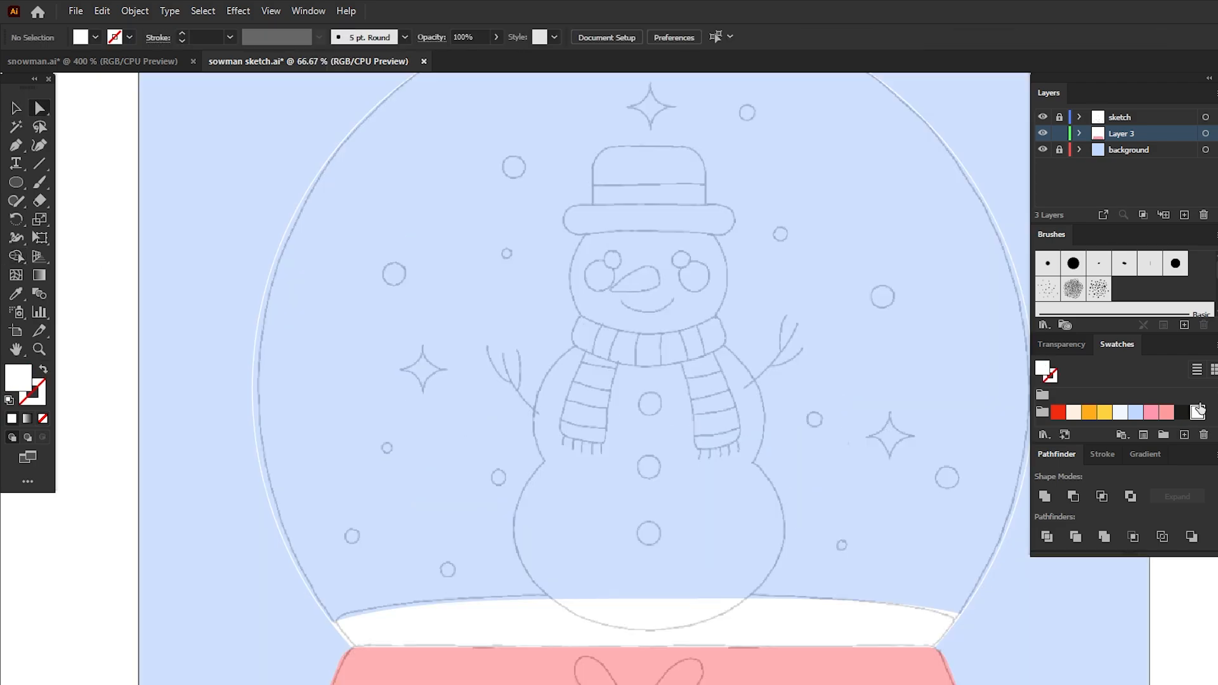
Step: Add a new layer and draw a white ellipse about 267 × 205 px for the snowman's lowest body ball
{"action": "left_click", "coordinate": [1184, 215]}
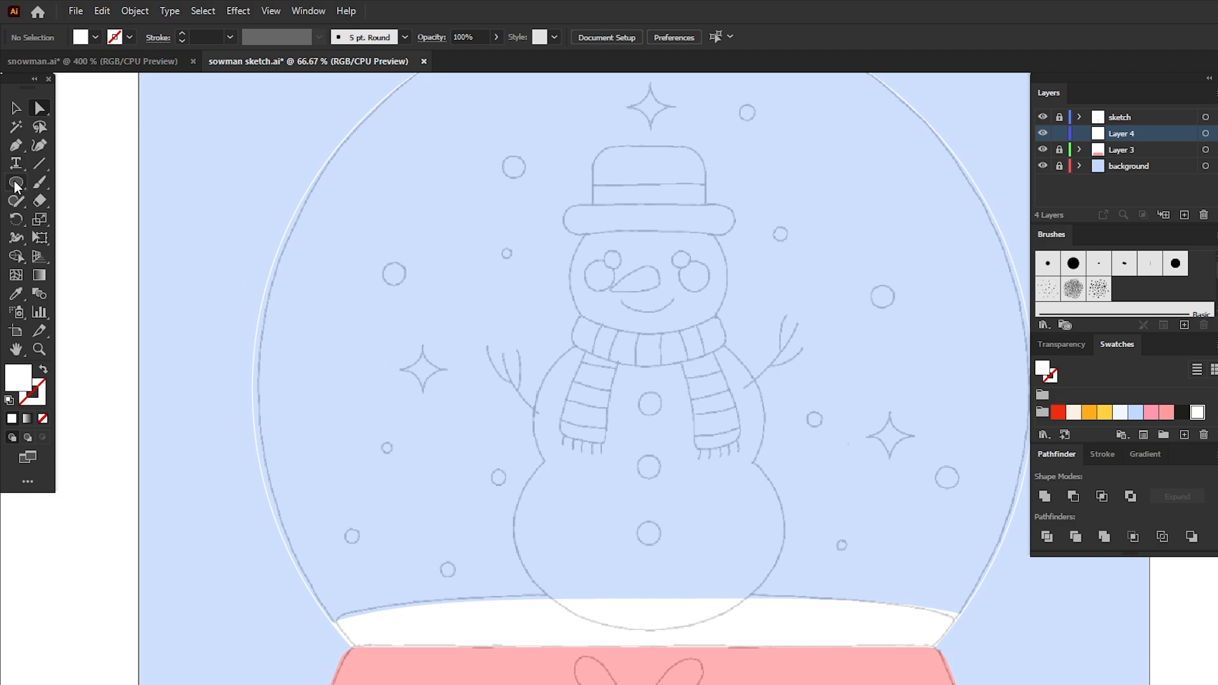
{"action": "left_click_drag", "start_coordinate": [523, 450], "coordinate": [784, 630]}
{"action": "key", "text": "v"}
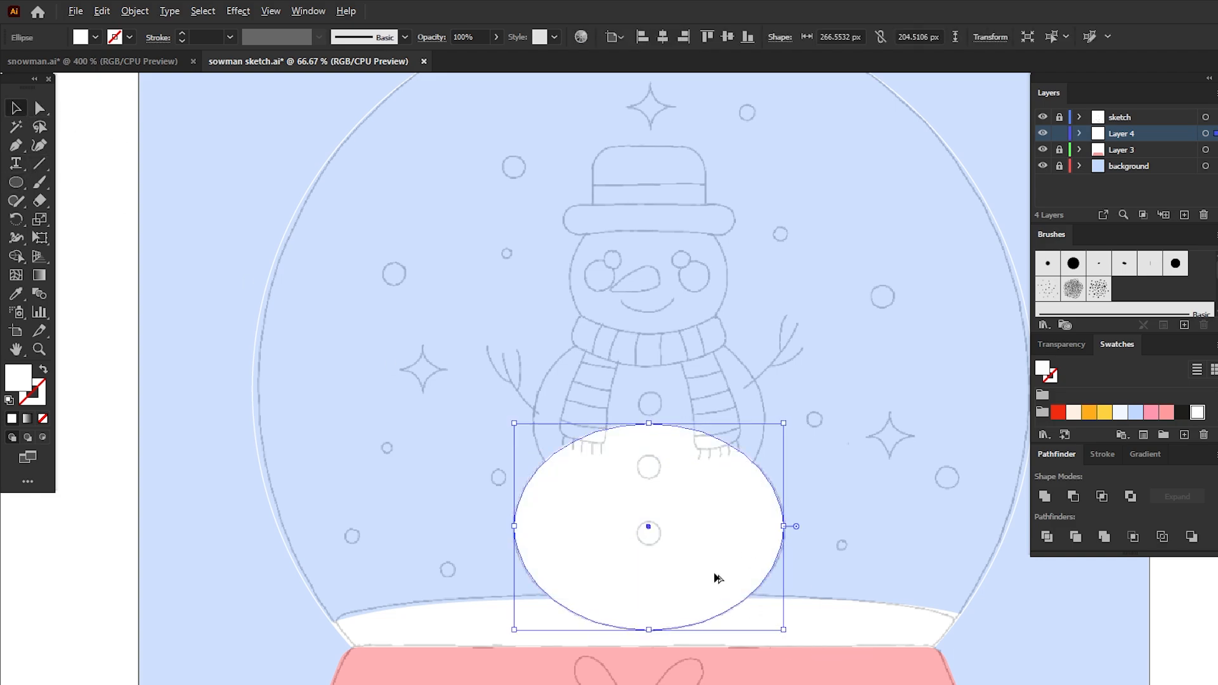
Step: Duplicate the body ellipse upward and scale the copy down to fit the snowman's sketched middle ball
{"action": "left_click_drag", "start_coordinate": [717, 578], "coordinate": [717, 471]}
{"action": "left_click_drag", "start_coordinate": [784, 420], "coordinate": [765, 425]}
{"action": "left_click_drag", "start_coordinate": [650, 317], "coordinate": [649, 322]}
{"action": "left_click_drag", "start_coordinate": [650, 524], "coordinate": [650, 517]}
{"action": "key", "text": "ctrl+shift+a"}
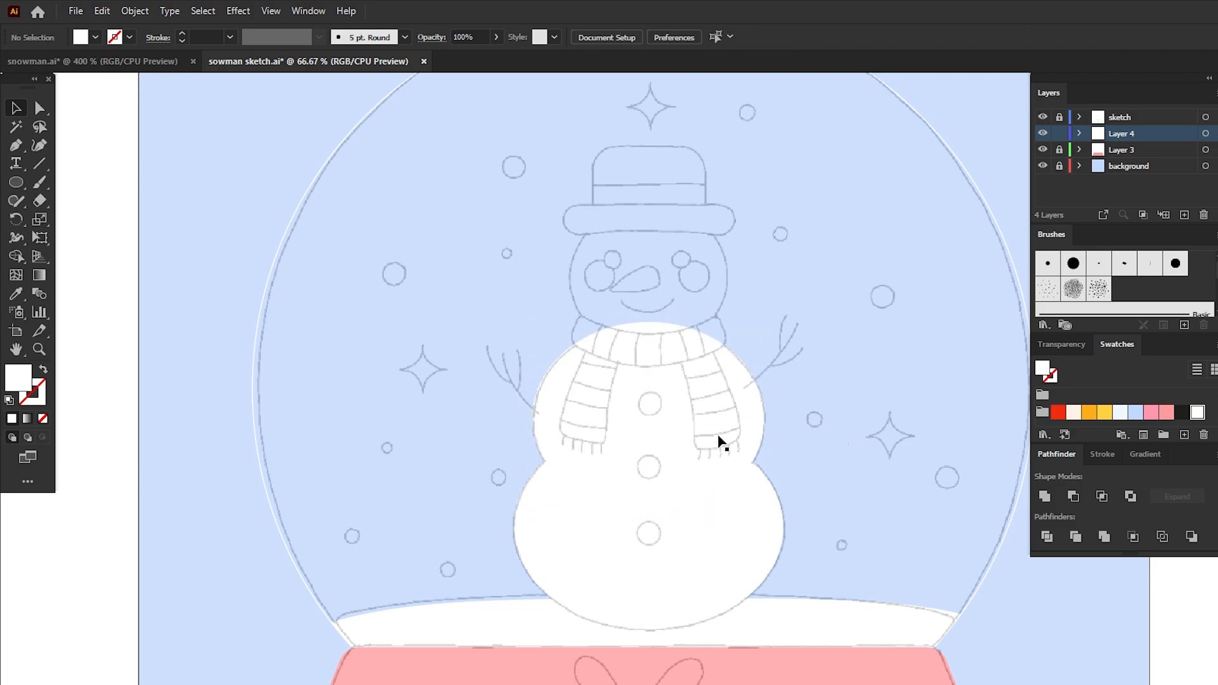
Step: Duplicate the middle ball upward and shrink the copy to fit the snowman's sketched head
{"action": "left_click_drag", "start_coordinate": [720, 441], "coordinate": [731, 283]}
{"action": "left_click_drag", "start_coordinate": [649, 379], "coordinate": [650, 351]}
{"action": "left_click_drag", "start_coordinate": [648, 187], "coordinate": [648, 205]}
{"action": "left_click_drag", "start_coordinate": [649, 350], "coordinate": [650, 347]}
Step: Centre the three snowman ellipses horizontally on each other and unite them into one shape
{"action": "left_click_drag", "start_coordinate": [798, 203], "coordinate": [558, 575]}
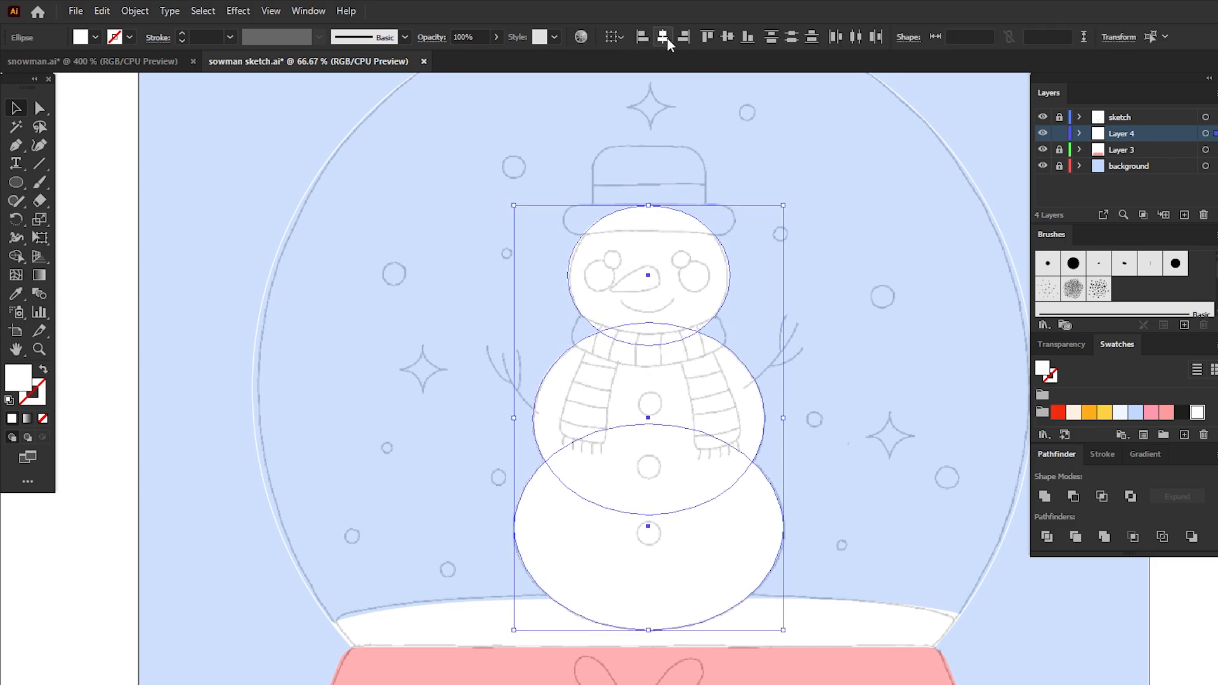
{"action": "left_click", "coordinate": [1046, 496]}
{"action": "left_click", "coordinate": [878, 448]}
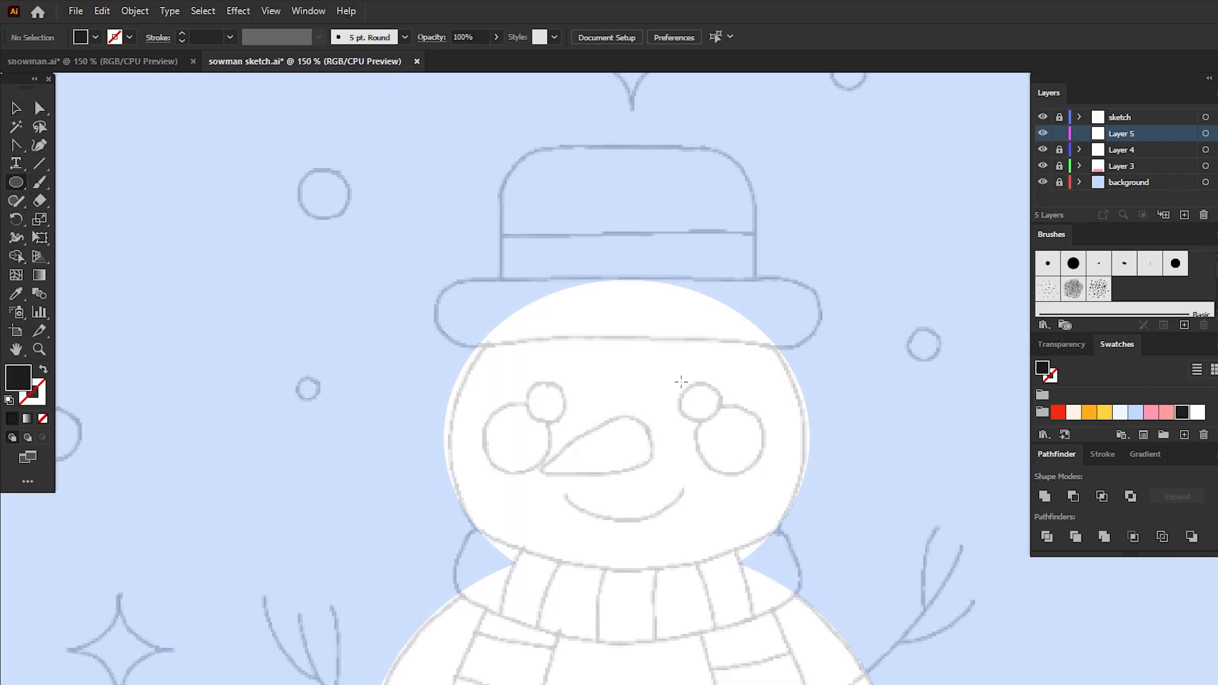
Step: Draw a black circle about 17 px wide for one eye and a pink circle about 30 px wide for the cheek
{"action": "left_click_drag", "start_coordinate": [680, 382], "coordinate": [722, 422]}
{"action": "left_click", "coordinate": [17, 109]}
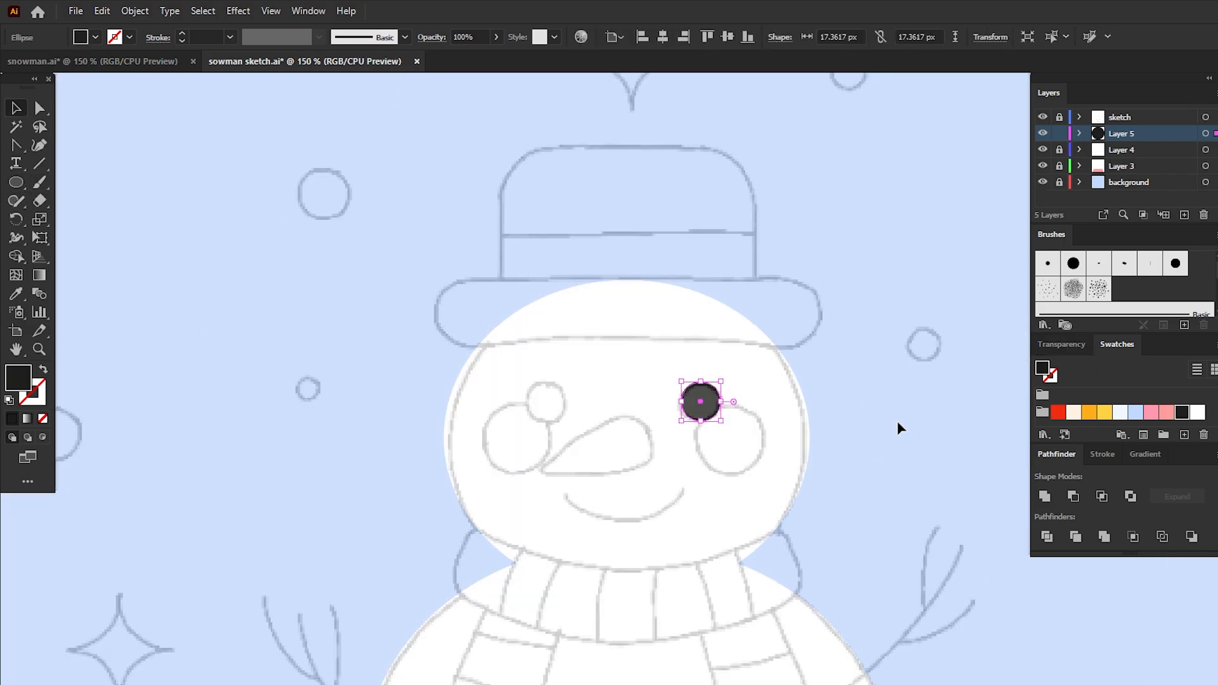
{"action": "left_click", "coordinate": [898, 420]}
{"action": "left_click_drag", "start_coordinate": [697, 405], "coordinate": [764, 474]}
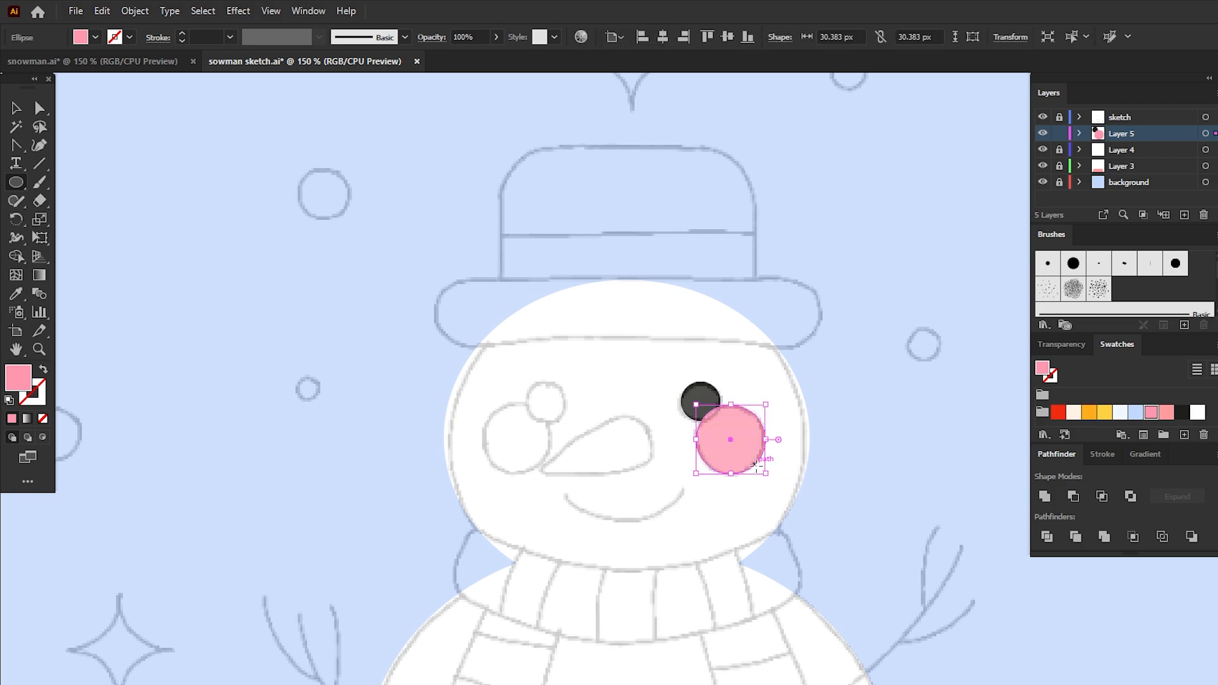
Step: Arrange the eye in front of the cheek and mirror a copy of both onto the other side of the face
{"action": "key", "text": "v"}
{"action": "left_click", "coordinate": [715, 399]}
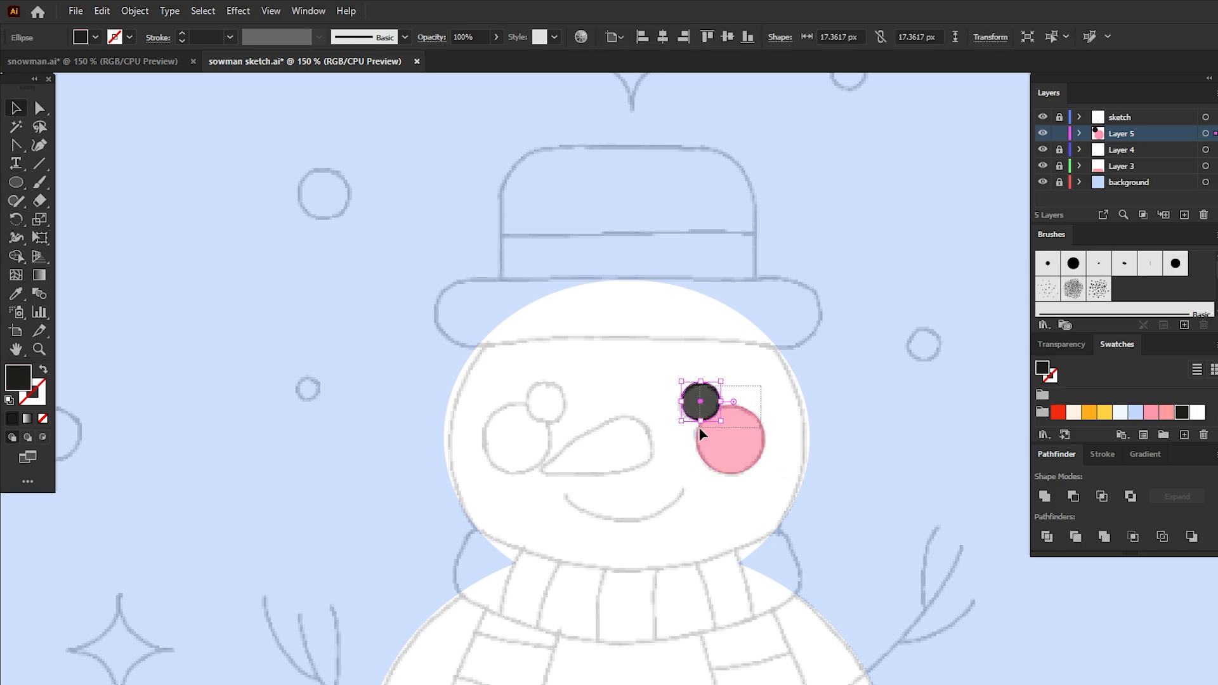
{"action": "right_click", "coordinate": [726, 445]}
{"action": "left_click_drag", "start_coordinate": [699, 427], "coordinate": [525, 452]}
{"action": "mouse_move", "coordinate": [816, 670]}
{"action": "left_click", "coordinate": [949, 680]}
{"action": "left_click", "coordinate": [774, 455]}
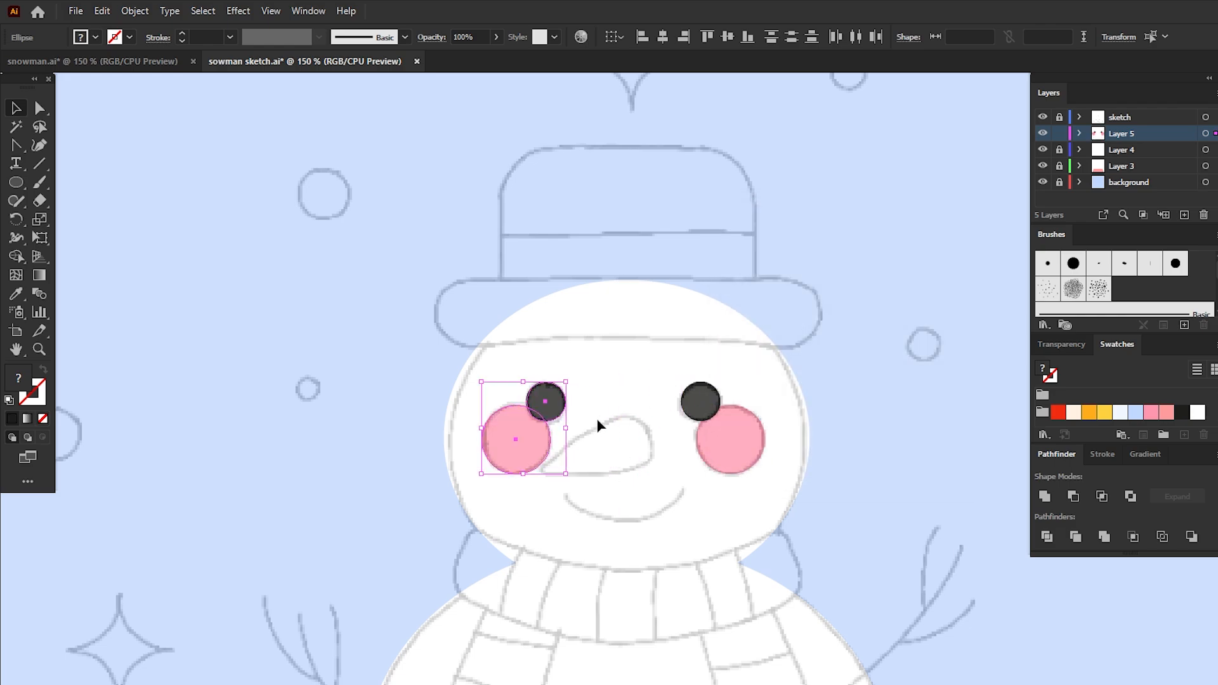
{"action": "left_click", "coordinate": [601, 400]}
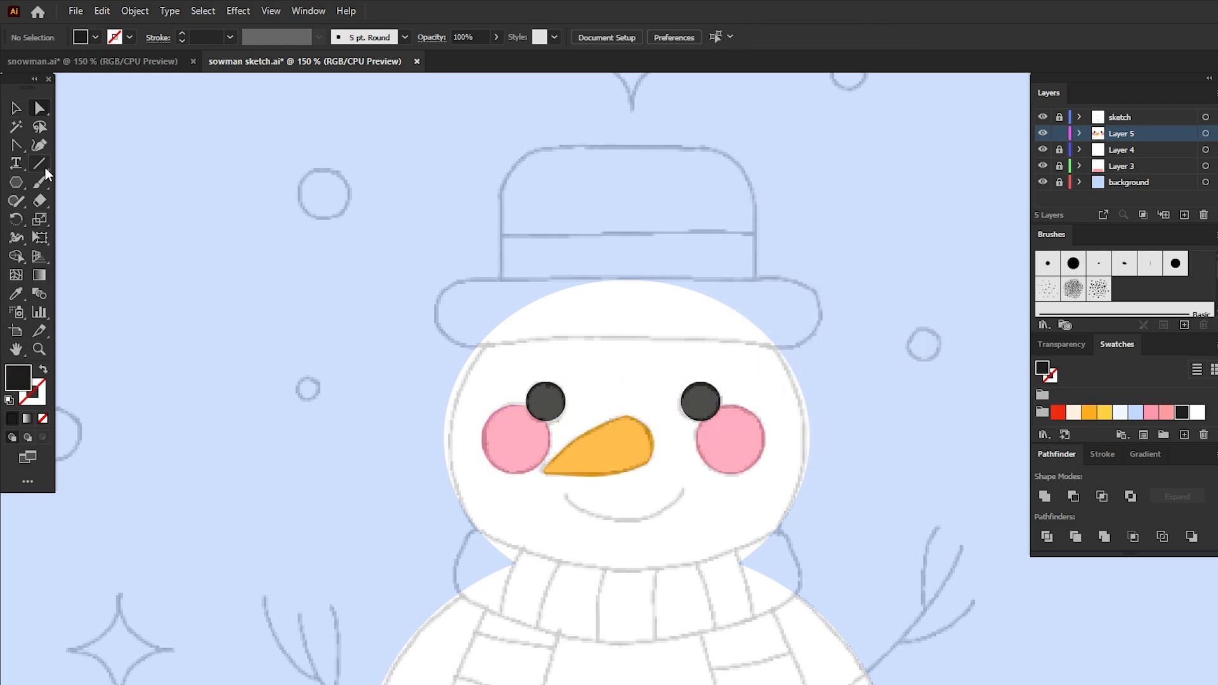
Step: Draw the smile along the sketch with the Pencil tool as a black stroke of about 3.45 px with round ends
{"action": "left_click_drag", "start_coordinate": [19, 205], "coordinate": [70, 218]}
{"action": "left_click_drag", "start_coordinate": [687, 499], "coordinate": [654, 519]}
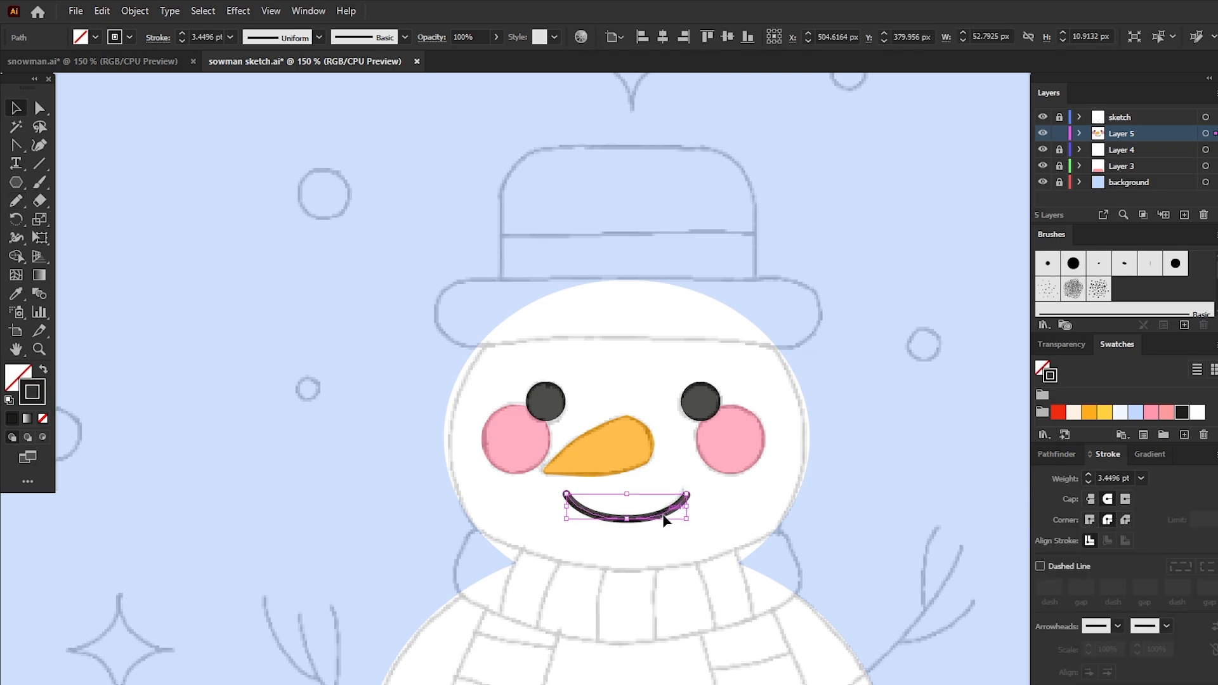
{"action": "left_click", "coordinate": [686, 544]}
Step: Draw a black rectangle over the sketched hat brim, round its corners fully and curve its lower edge upward
{"action": "left_click", "coordinate": [44, 368]}
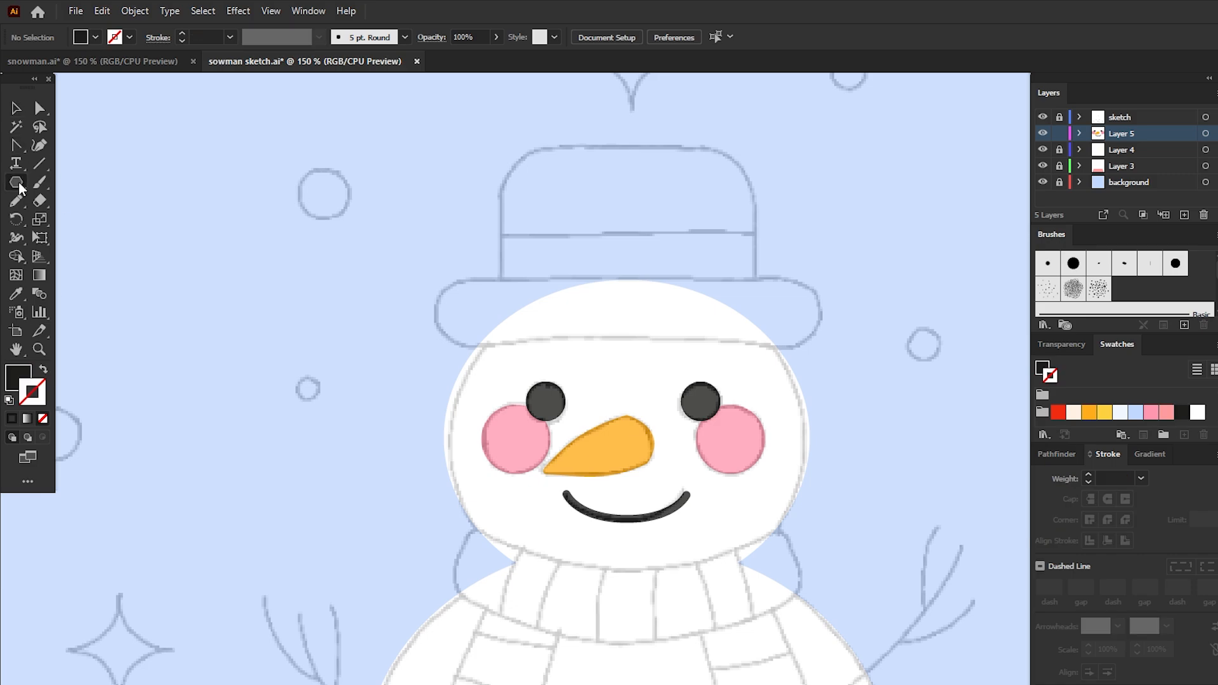
{"action": "left_click_drag", "start_coordinate": [16, 182], "coordinate": [79, 182]}
{"action": "mouse_move", "coordinate": [439, 274]}
{"action": "left_mouse_down"}
{"action": "mouse_move", "coordinate": [835, 352]}
{"action": "mouse_move", "coordinate": [821, 348]}
{"action": "left_mouse_up"}
{"action": "key", "text": "a"}
{"action": "left_click_drag", "start_coordinate": [805, 290], "coordinate": [787, 312]}
{"action": "left_click", "coordinate": [16, 145]}
{"action": "left_click_drag", "start_coordinate": [627, 347], "coordinate": [620, 325]}
Step: Draw a black rectangle about 113 × 71 px for the hat crown and round its upper corners
{"action": "left_click_drag", "start_coordinate": [499, 147], "coordinate": [756, 309]}
{"action": "key", "text": "a"}
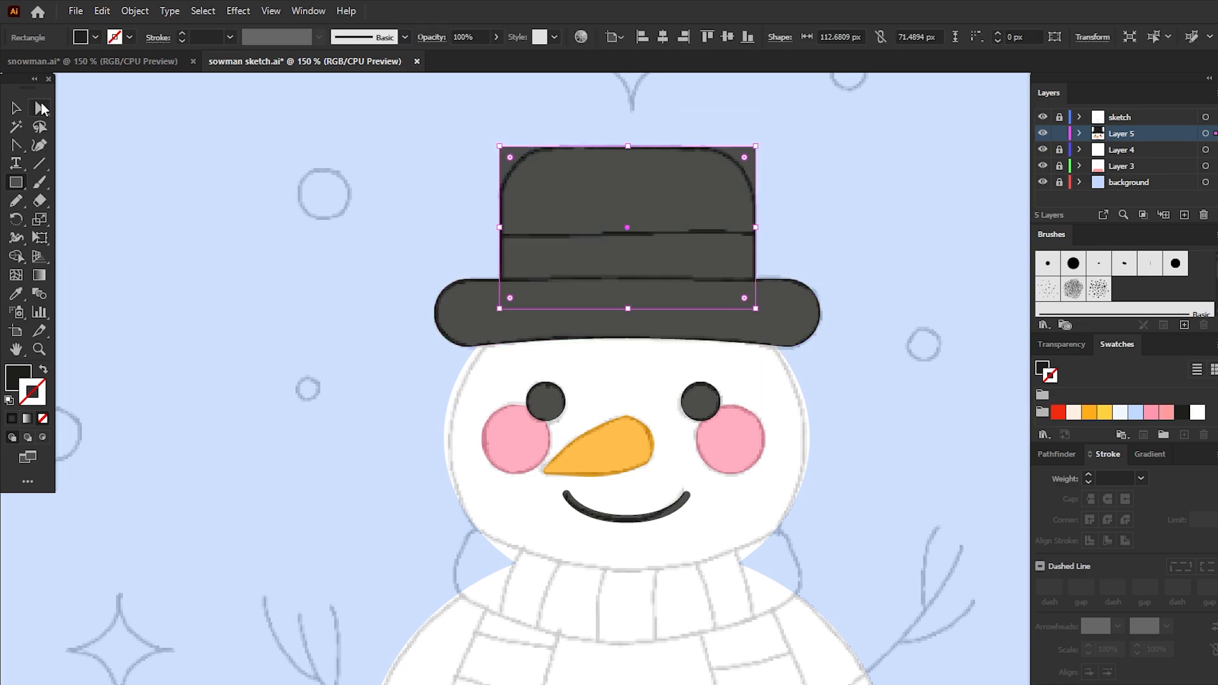
{"action": "left_click_drag", "start_coordinate": [743, 161], "coordinate": [704, 197]}
{"action": "left_click", "coordinate": [404, 247]}
Step: Draw a red rectangle about 130 × 33 px across the lower crown and send the crown and band behind the brim
{"action": "key", "text": "m"}
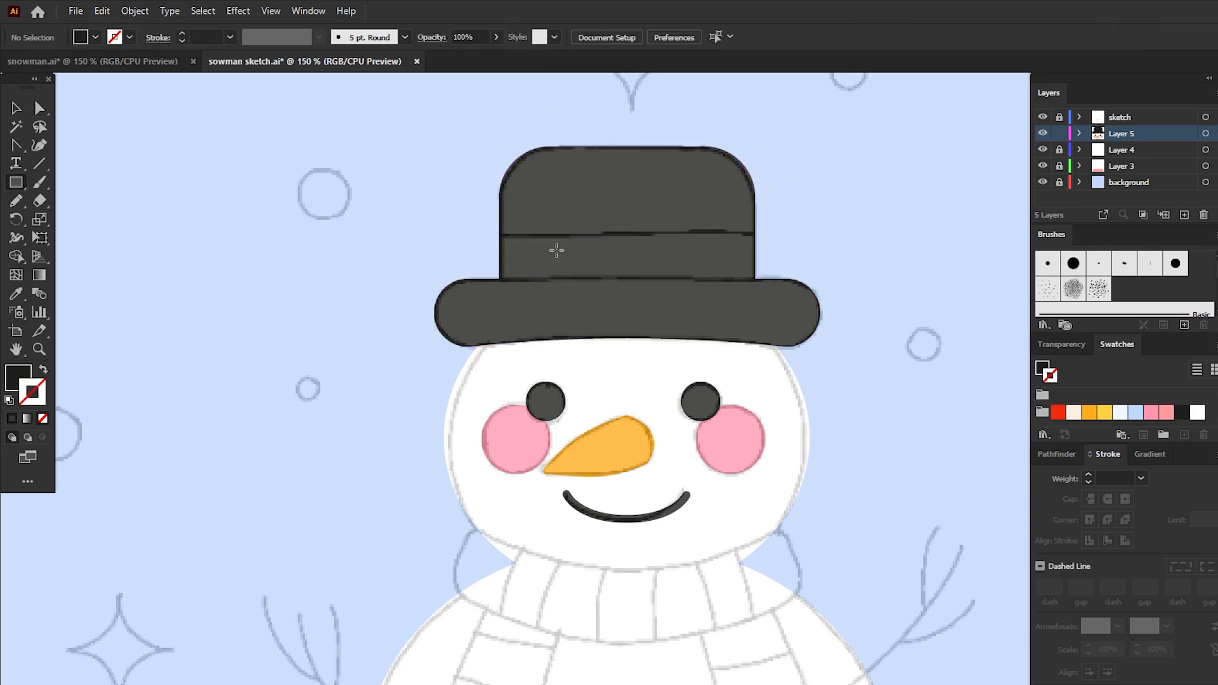
{"action": "left_click_drag", "start_coordinate": [481, 235], "coordinate": [774, 308]}
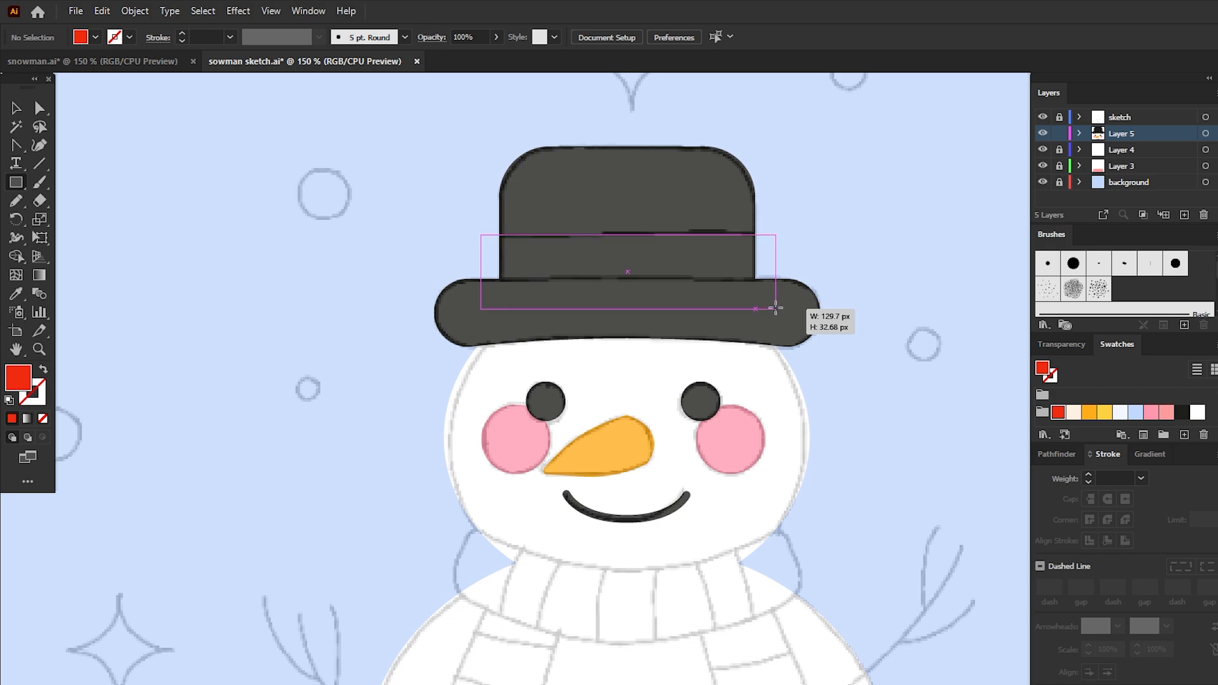
{"action": "key", "text": "v"}
{"action": "mouse_move", "coordinate": [757, 229]}
{"action": "left_mouse_down"}
{"action": "mouse_move", "coordinate": [720, 249]}
{"action": "mouse_move", "coordinate": [764, 243]}
{"action": "left_mouse_up"}
{"action": "key", "text": "ctrl+["}
Step: Trim the ends of the red hat band to the crown's width with the Shape Builder tool
{"action": "left_click", "coordinate": [17, 255]}
{"action": "left_click", "coordinate": [485, 238], "text": "alt"}
{"action": "key", "text": "v"}
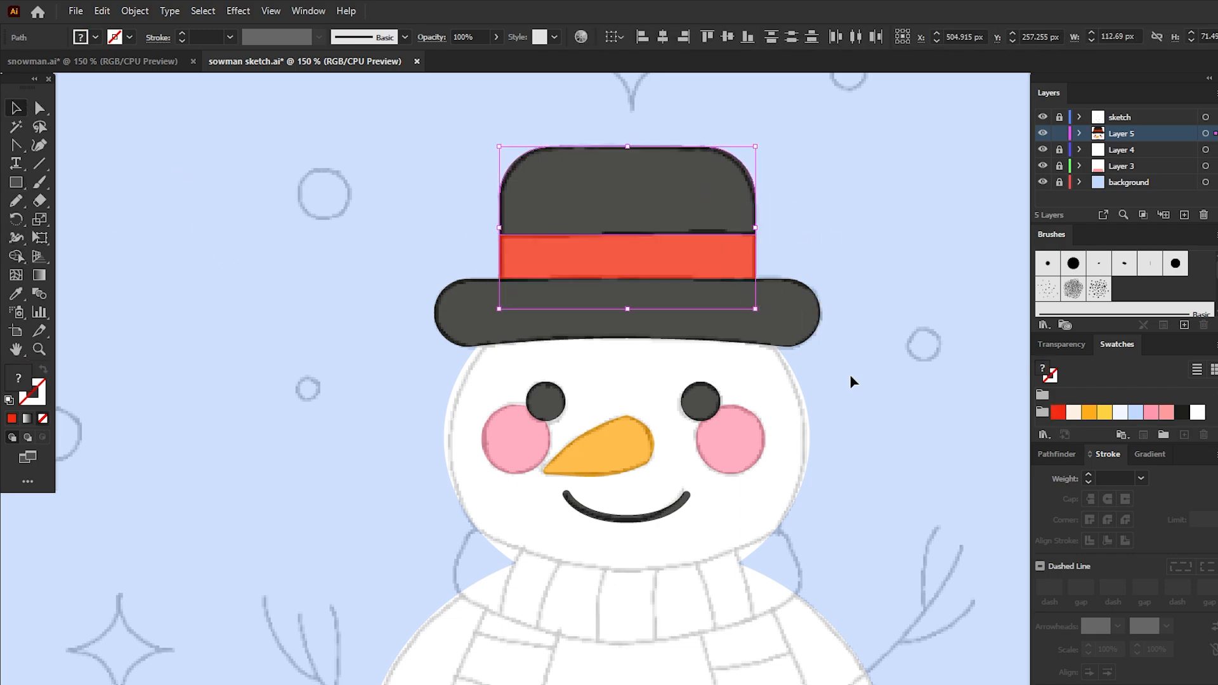
{"action": "left_click", "coordinate": [926, 455]}
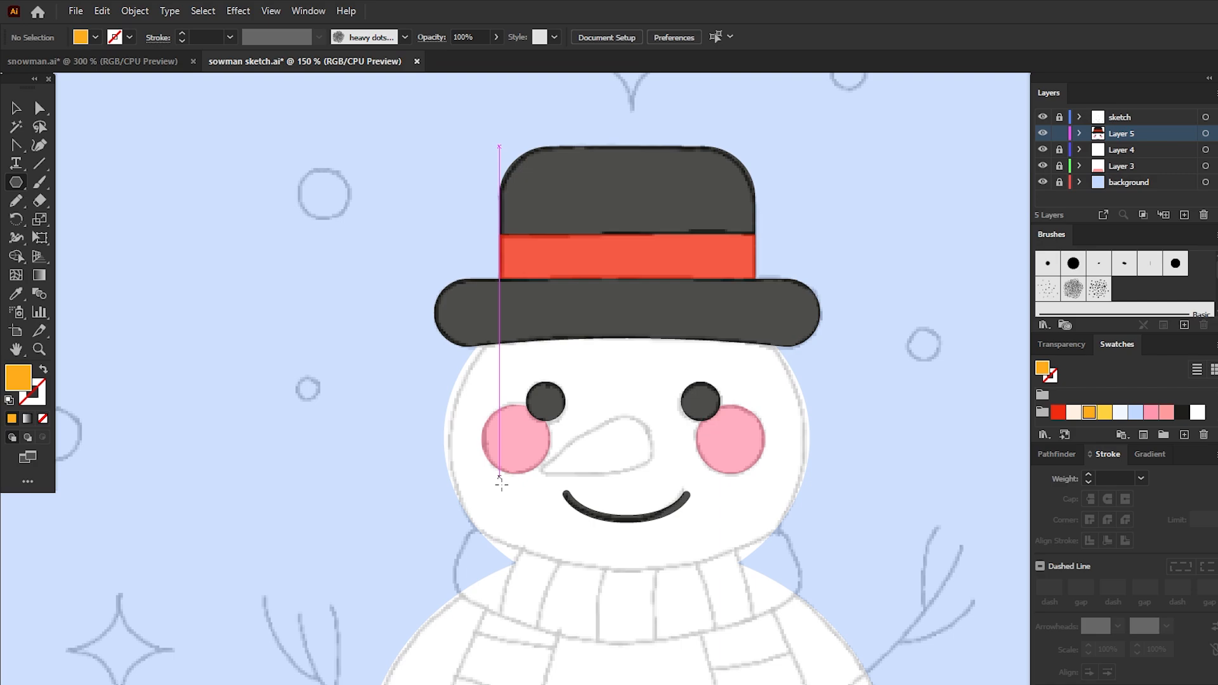
Step: Draw an orange triangle beside the face, narrow it to about 26 × 47 px, and curve its base and sides outward
{"action": "mouse_move", "coordinate": [353, 395]}
{"action": "left_mouse_down"}
{"action": "mouse_move", "coordinate": [422, 422]}
{"action": "mouse_move", "coordinate": [406, 444]}
{"action": "left_mouse_up"}
{"action": "key", "text": "v"}
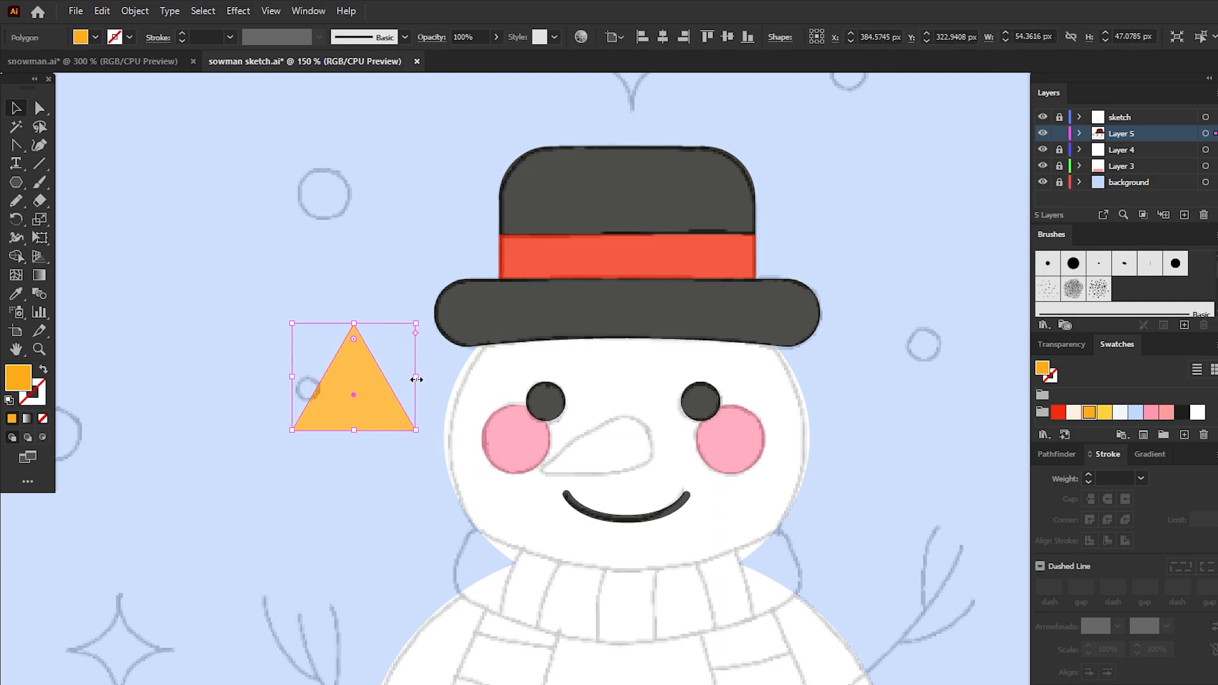
{"action": "left_click_drag", "start_coordinate": [416, 380], "coordinate": [392, 476]}
{"action": "left_click", "coordinate": [38, 146]}
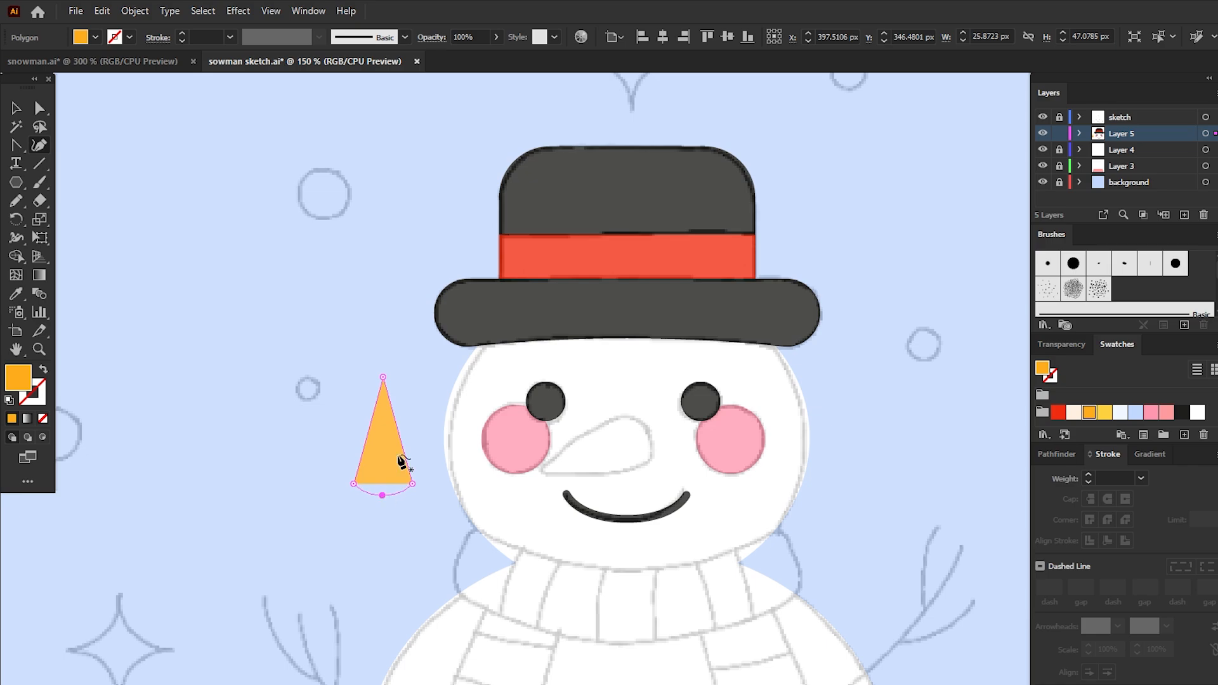
{"action": "left_click", "coordinate": [360, 435]}
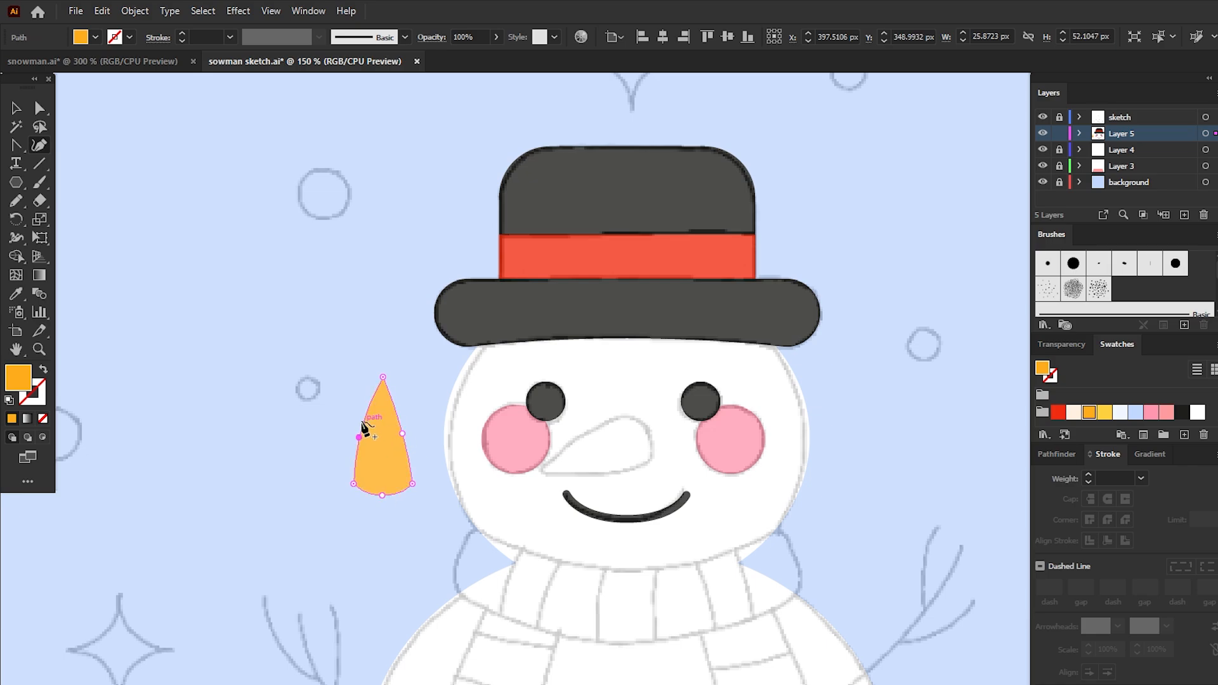
Step: Round the tip and base corners of the orange nose and place it tilted over the sketched nose
{"action": "key", "text": "a"}
{"action": "left_click", "coordinate": [382, 378]}
{"action": "mouse_move", "coordinate": [383, 389]}
{"action": "left_mouse_down"}
{"action": "mouse_move", "coordinate": [385, 400]}
{"action": "mouse_move", "coordinate": [384, 387]}
{"action": "left_mouse_up"}
{"action": "left_click", "coordinate": [413, 484]}
{"action": "left_click", "coordinate": [354, 484], "text": "shift"}
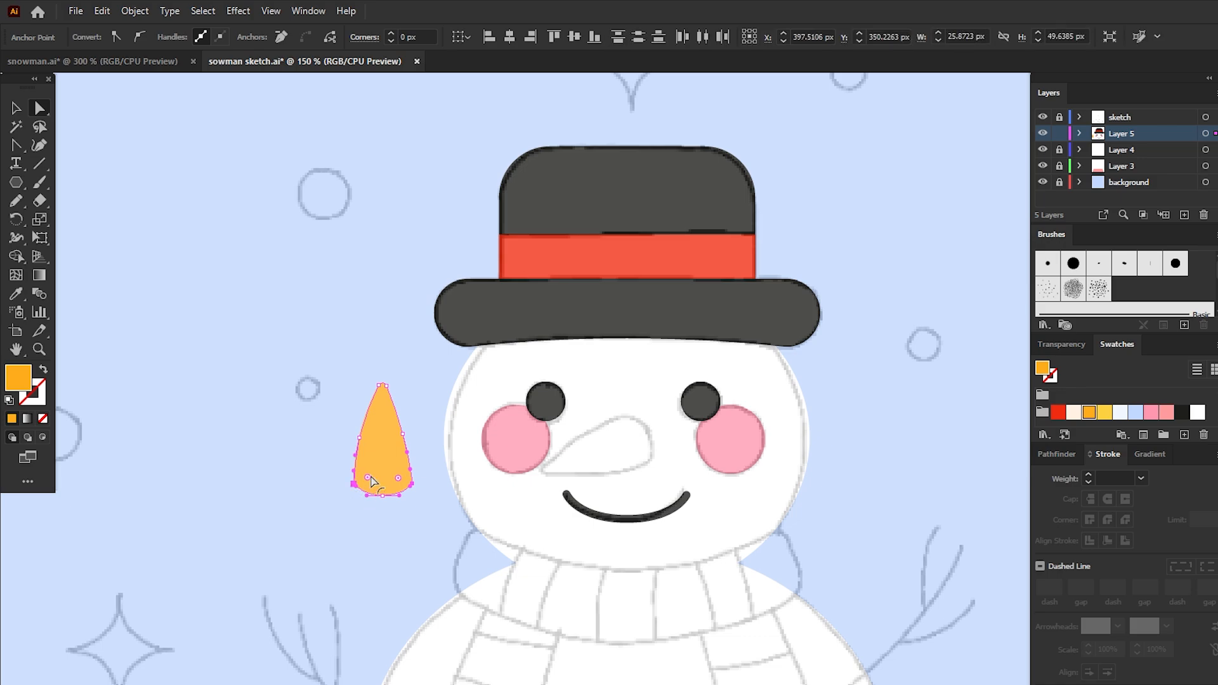
{"action": "mouse_move", "coordinate": [371, 476]}
{"action": "left_mouse_down"}
{"action": "mouse_move", "coordinate": [436, 409]}
{"action": "mouse_move", "coordinate": [432, 394]}
{"action": "left_mouse_up"}
{"action": "left_click", "coordinate": [17, 107]}
{"action": "mouse_move", "coordinate": [428, 451]}
{"action": "left_mouse_down"}
{"action": "mouse_move", "coordinate": [515, 470]}
{"action": "mouse_move", "coordinate": [647, 459]}
{"action": "mouse_move", "coordinate": [627, 454]}
{"action": "left_mouse_up"}
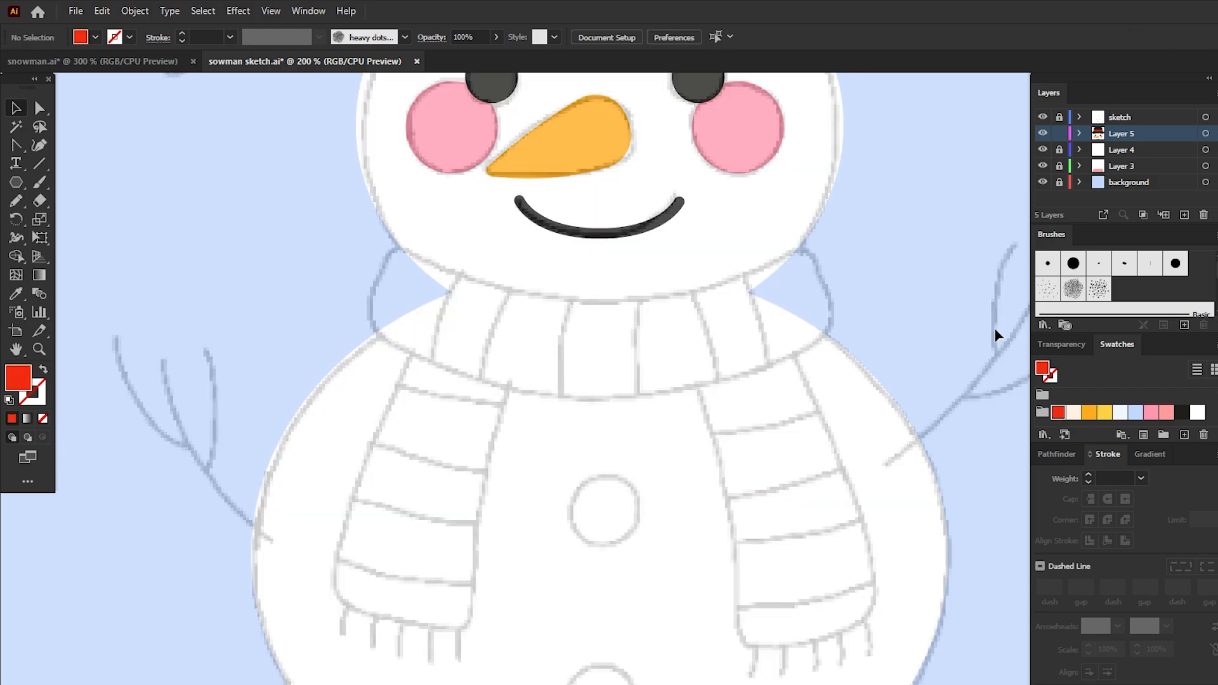
Step: Draw a red rectangle about 153 × 30 px across the snowman's neck and bend it downward with an expanded Arc warp
{"action": "left_click_drag", "start_coordinate": [16, 182], "coordinate": [92, 183]}
{"action": "left_click_drag", "start_coordinate": [369, 249], "coordinate": [834, 340]}
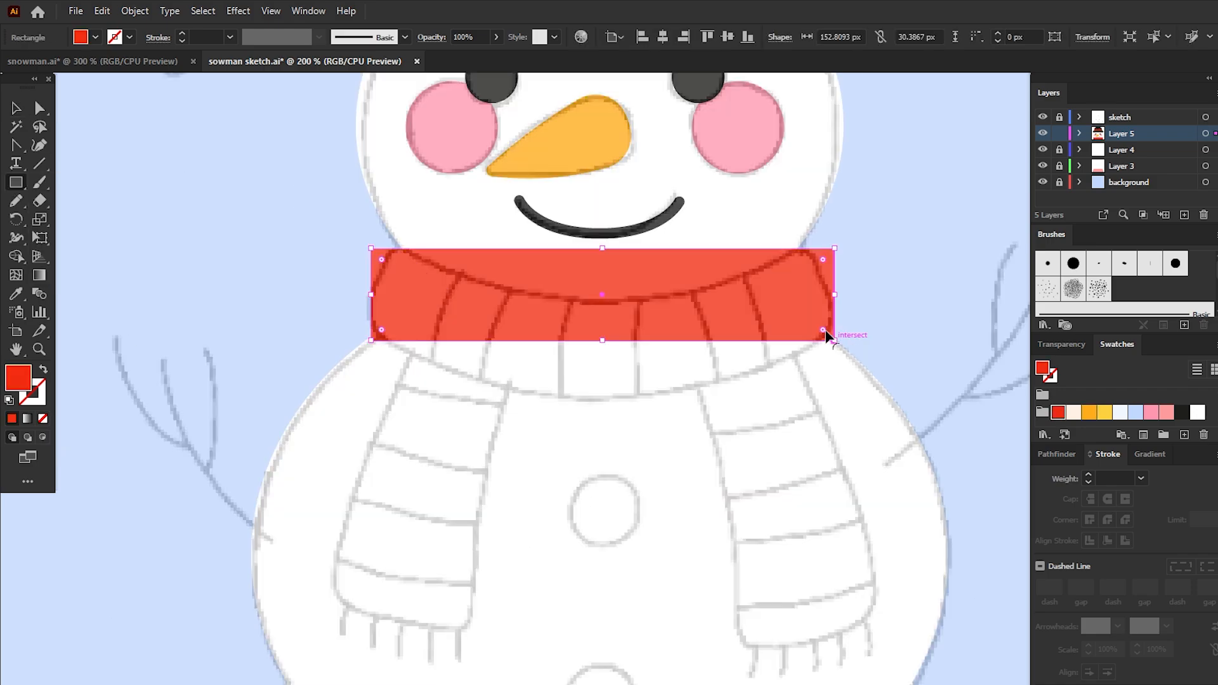
{"action": "left_click", "coordinate": [238, 10]}
{"action": "mouse_move", "coordinate": [355, 211]}
{"action": "left_click", "coordinate": [434, 213]}
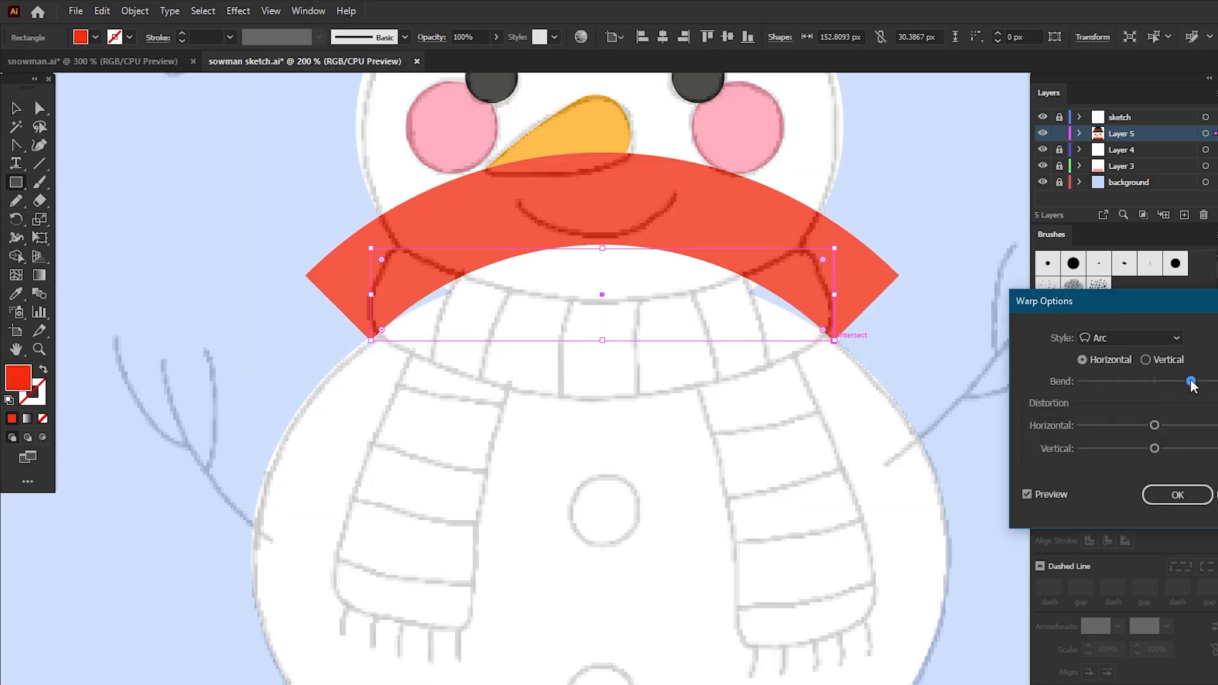
{"action": "left_click_drag", "start_coordinate": [1192, 384], "coordinate": [1131, 385]}
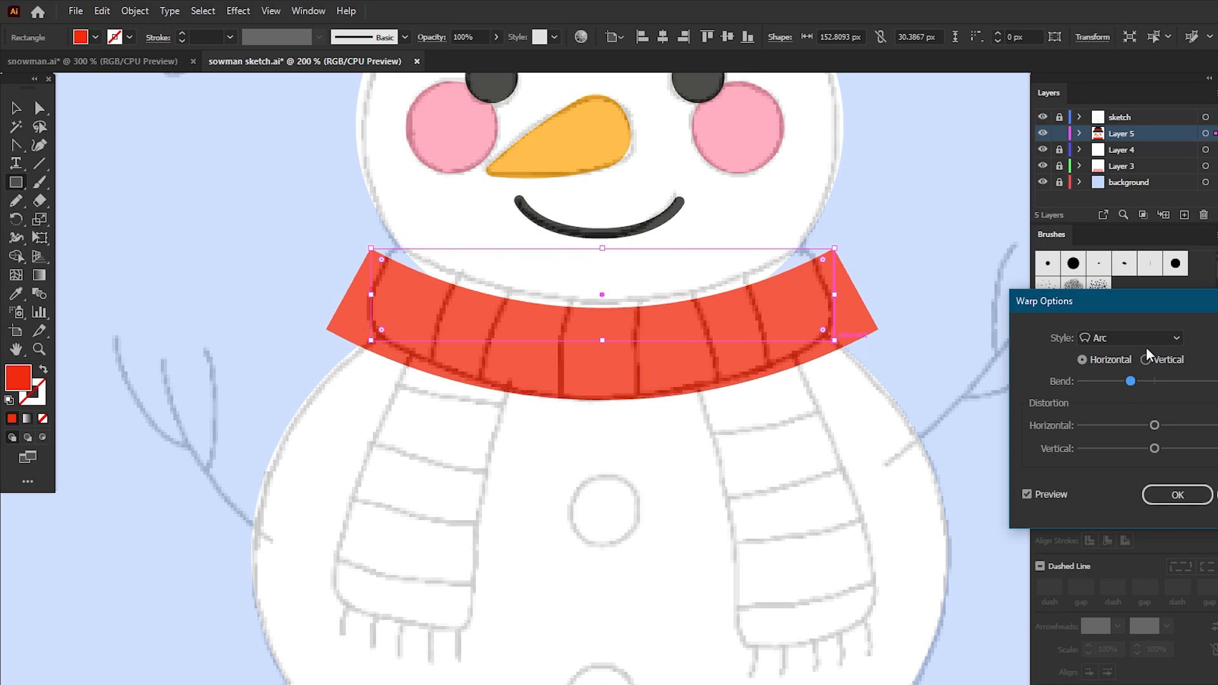
{"action": "key", "text": "Return"}
{"action": "left_click", "coordinate": [135, 18]}
{"action": "left_click", "coordinate": [211, 214]}
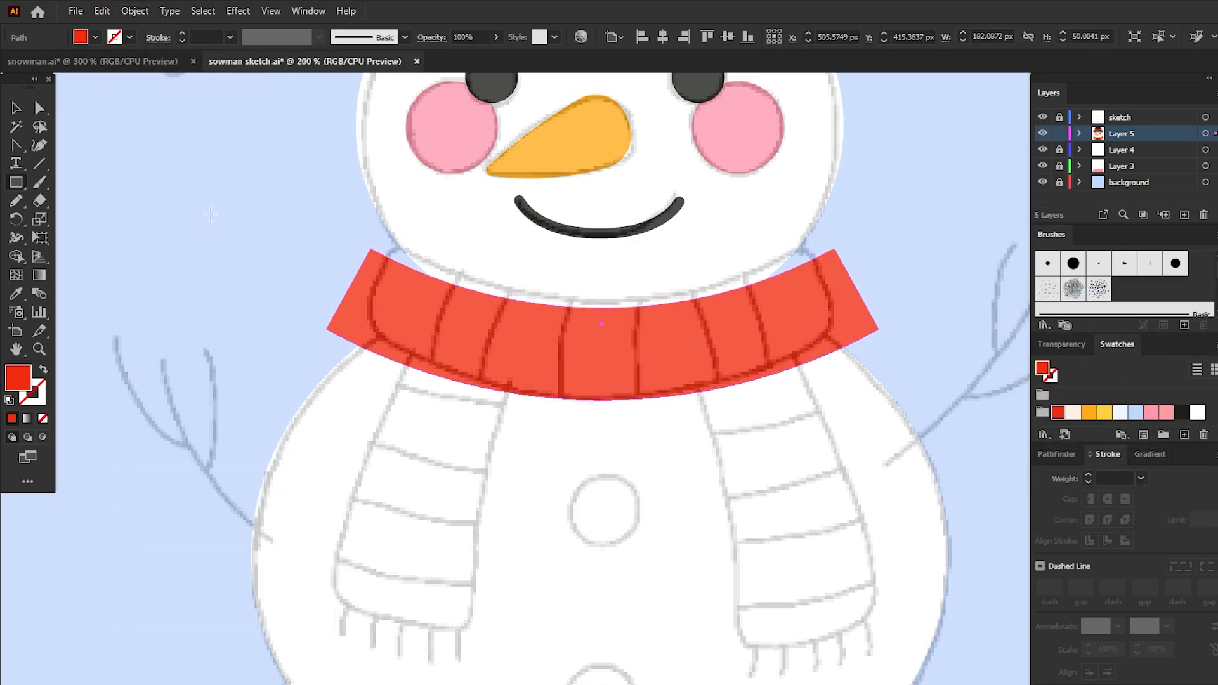
Step: Narrow the curved red band to the sketched scarf collar's width and round its lower and upper corners
{"action": "key", "text": "v"}
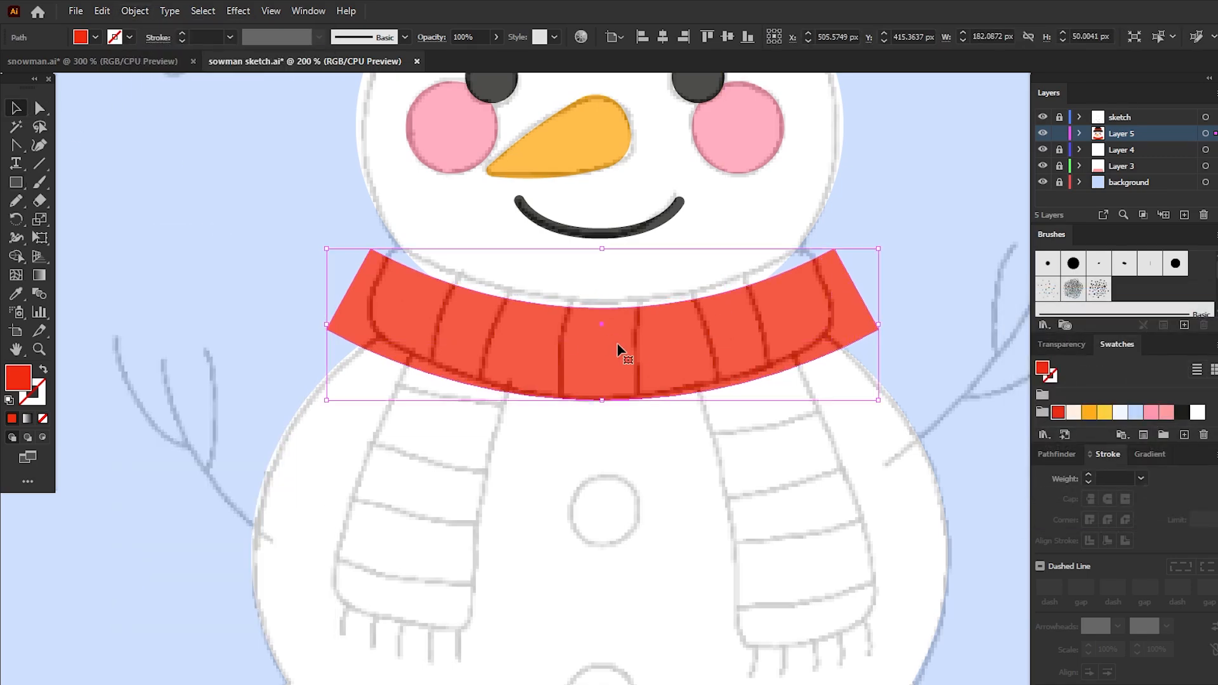
{"action": "left_click_drag", "start_coordinate": [876, 326], "coordinate": [826, 329]}
{"action": "left_click", "coordinate": [859, 314]}
{"action": "left_click", "coordinate": [353, 325], "text": "shift"}
{"action": "left_click_drag", "start_coordinate": [371, 319], "coordinate": [415, 303]}
{"action": "left_click", "coordinate": [806, 245]}
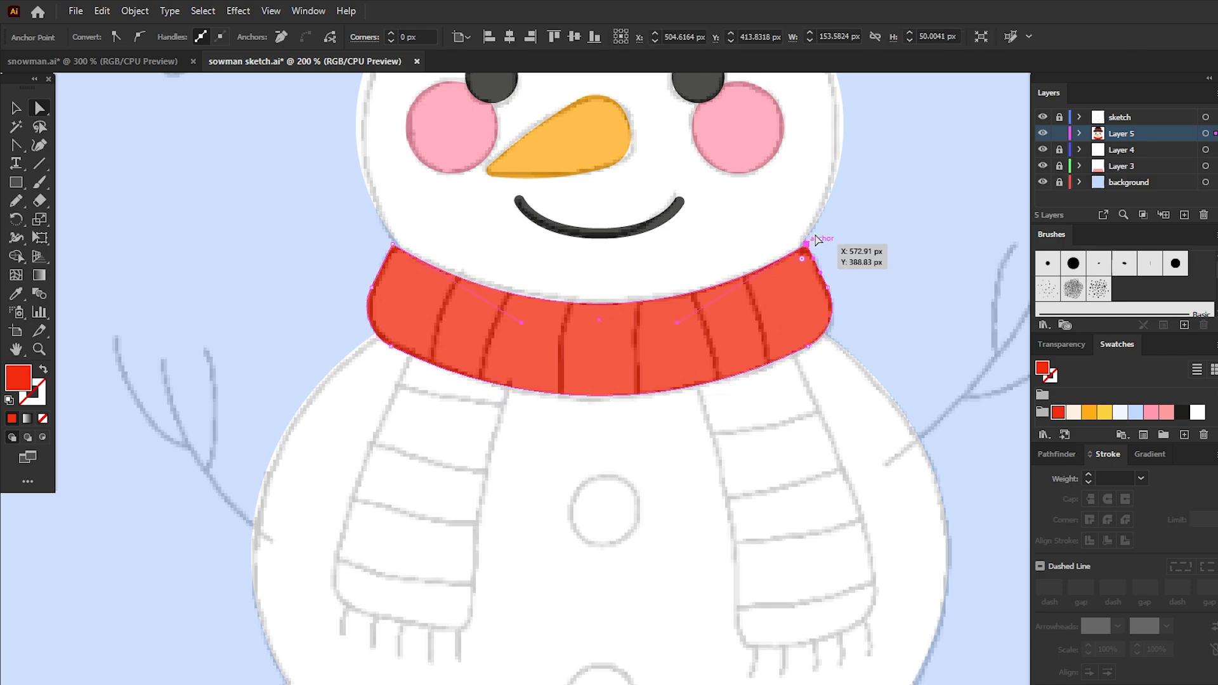
{"action": "left_click", "coordinate": [393, 245], "text": "shift"}
{"action": "left_click_drag", "start_coordinate": [398, 257], "coordinate": [401, 262]}
{"action": "left_click", "coordinate": [877, 256]}
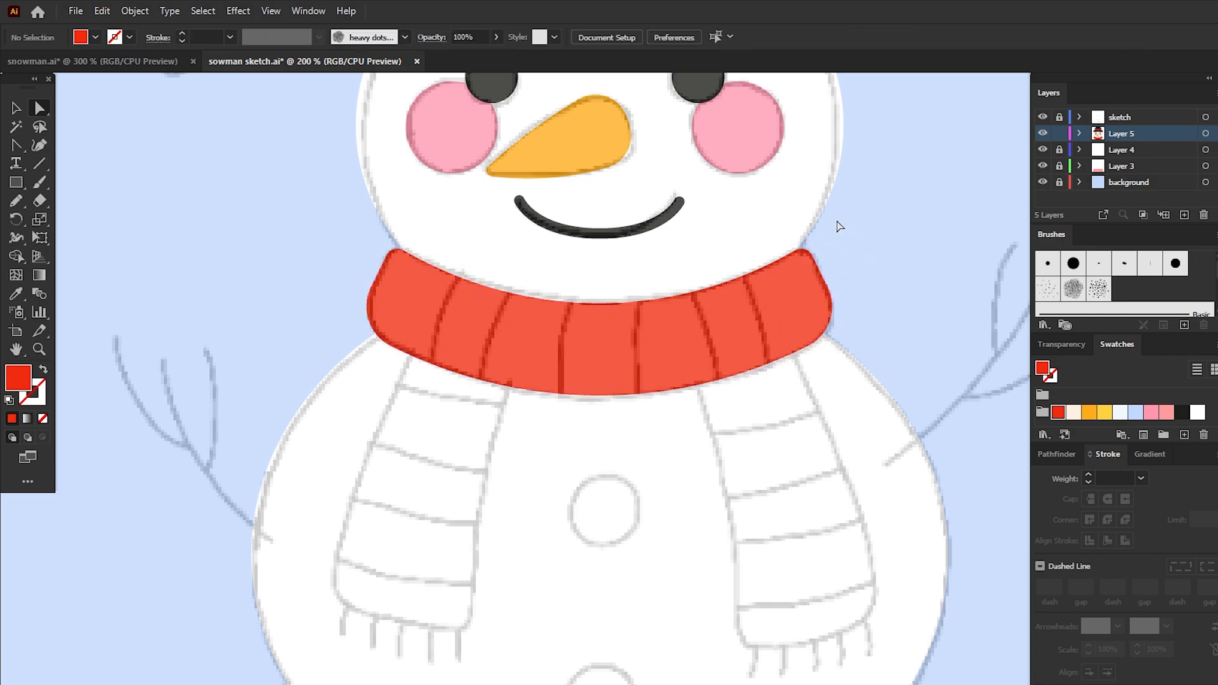
Step: Trace the left hanging end of the scarf as a closed red Pen shape starting under the collar
{"action": "left_click_drag", "start_coordinate": [13, 147], "coordinate": [88, 148]}
{"action": "left_click", "coordinate": [89, 148]}
{"action": "left_click", "coordinate": [531, 350]}
{"action": "left_click_drag", "start_coordinate": [481, 503], "coordinate": [478, 581]}
{"action": "left_click_drag", "start_coordinate": [465, 627], "coordinate": [448, 632]}
{"action": "left_click_drag", "start_coordinate": [334, 592], "coordinate": [393, 404]}
{"action": "left_click", "coordinate": [414, 343]}
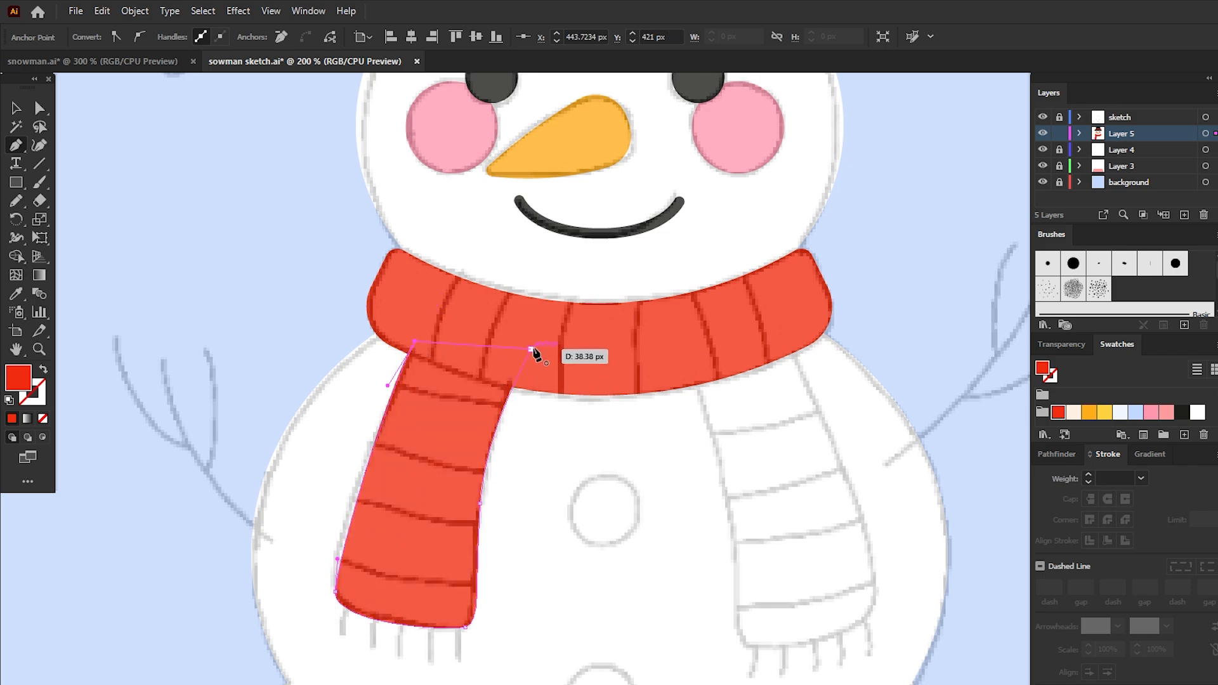
{"action": "left_click", "coordinate": [531, 349]}
Step: Refine the curve at the lower outer corner of the left scarf end to follow the sketch
{"action": "left_click", "coordinate": [39, 108]}
{"action": "left_click", "coordinate": [336, 592]}
{"action": "left_click_drag", "start_coordinate": [341, 566], "coordinate": [334, 544]}
{"action": "left_click_drag", "start_coordinate": [335, 591], "coordinate": [334, 587]}
{"action": "left_click", "coordinate": [504, 538]}
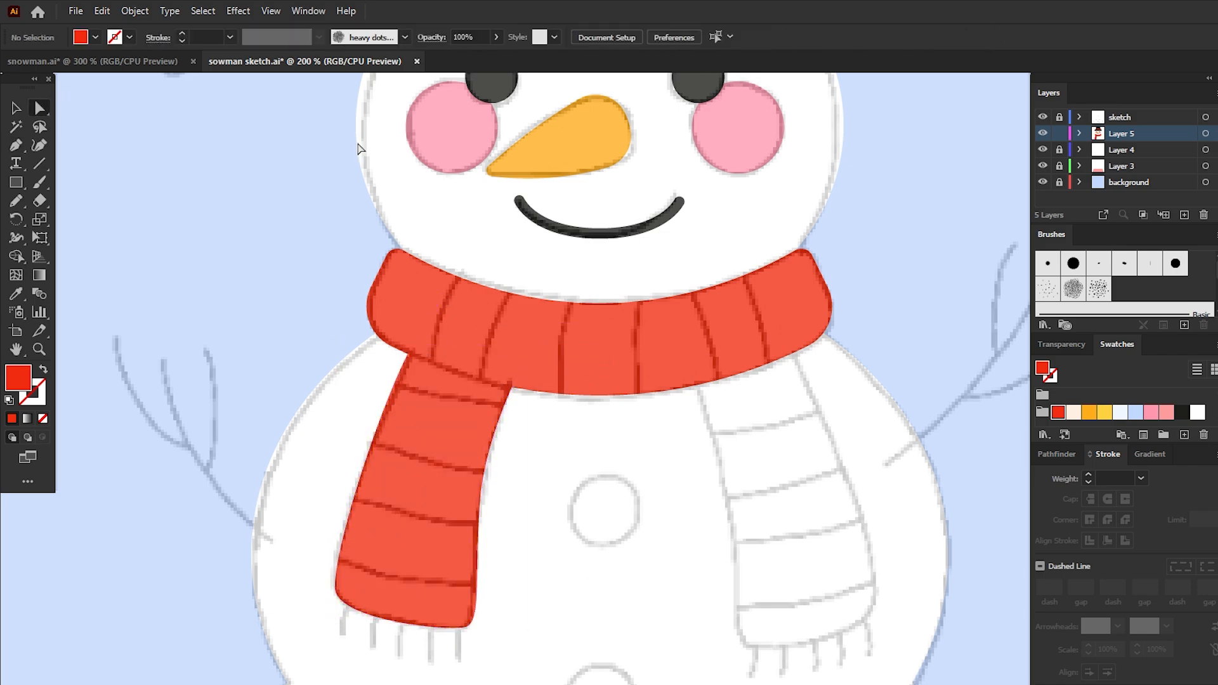
Step: Trace the right hanging end of the scarf as a red Pen shape reaching up into the collar
{"action": "left_click", "coordinate": [692, 353]}
{"action": "left_click_drag", "start_coordinate": [729, 513], "coordinate": [735, 569]}
{"action": "left_click_drag", "start_coordinate": [757, 656], "coordinate": [757, 657]}
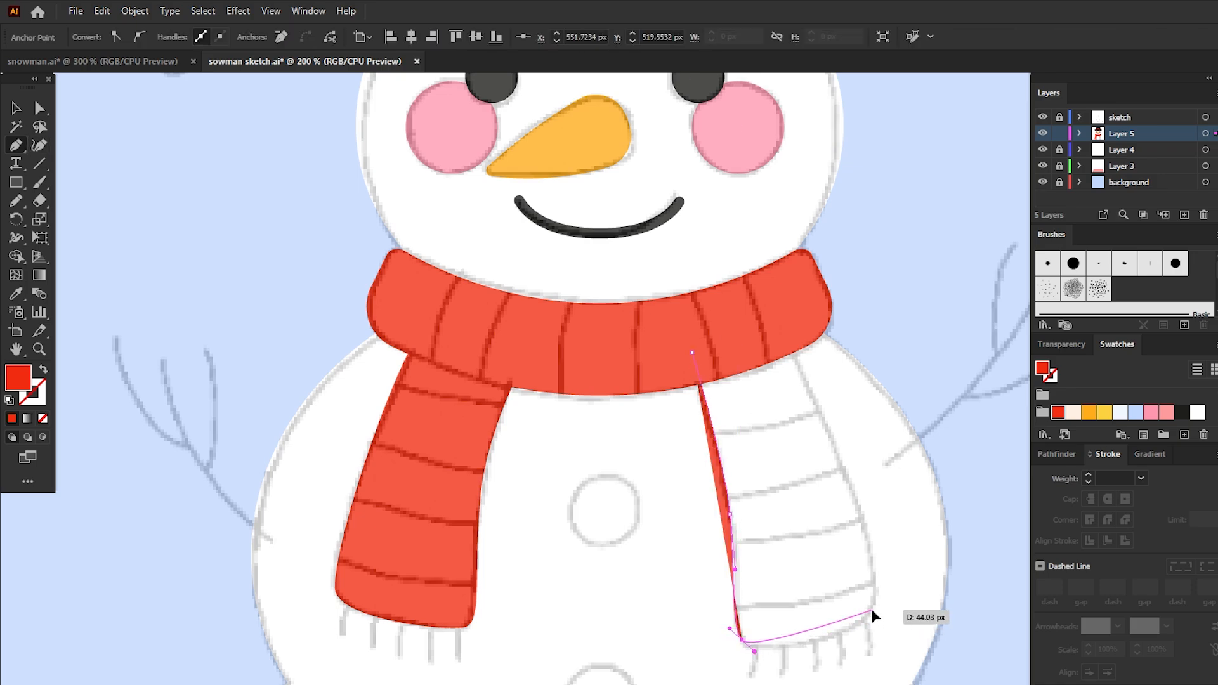
{"action": "left_click_drag", "start_coordinate": [873, 611], "coordinate": [879, 573]}
{"action": "left_click_drag", "start_coordinate": [831, 440], "coordinate": [813, 394]}
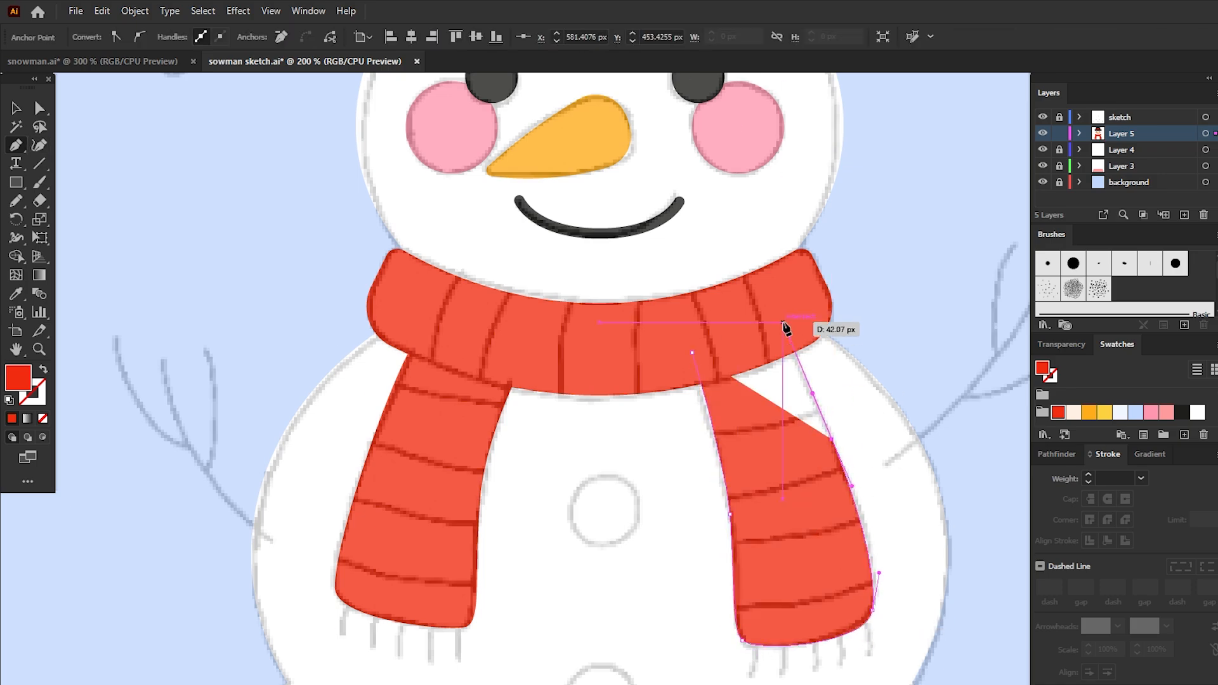
{"action": "left_click", "coordinate": [785, 324]}
Step: Adjust the anchor points and curves of the right scarf end to match the sketched outline
{"action": "left_click", "coordinate": [40, 109]}
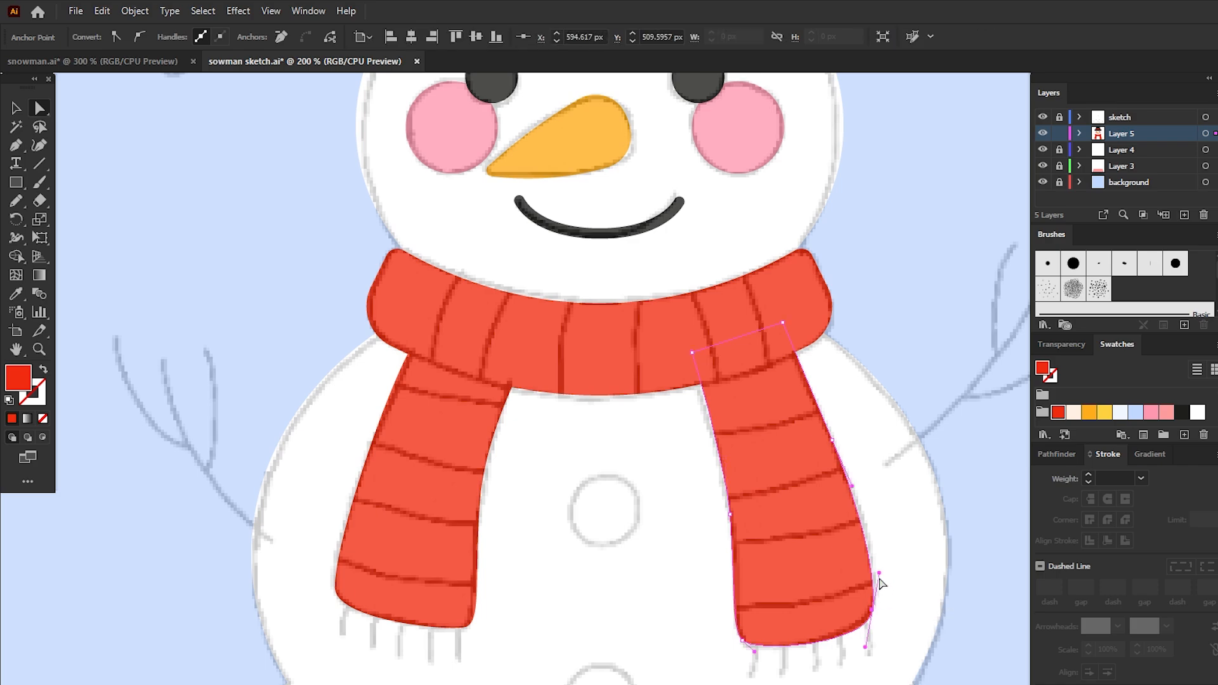
{"action": "left_click", "coordinate": [892, 542]}
{"action": "left_click", "coordinate": [832, 441]}
{"action": "left_click_drag", "start_coordinate": [693, 353], "coordinate": [689, 361]}
{"action": "left_click", "coordinate": [698, 512]}
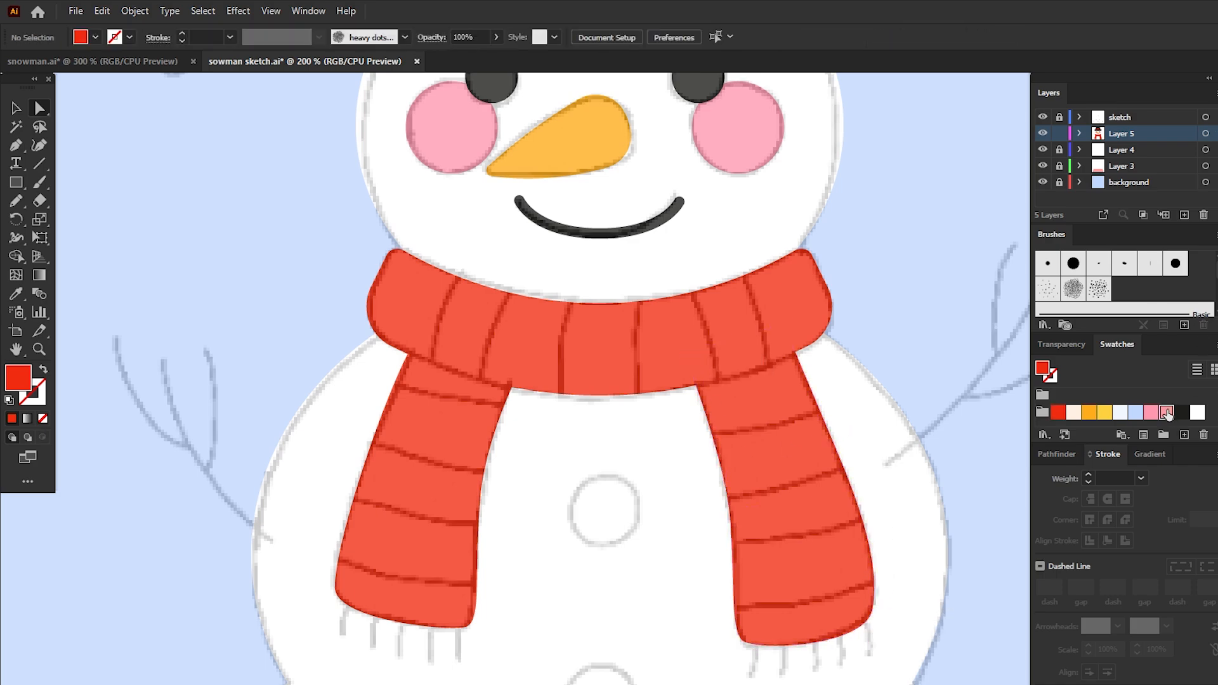
Step: Draw a light pink Pen stripe over the left sketched stripe of the scarf collar and nudge its lower-left anchor onto the line
{"action": "left_click", "coordinate": [471, 253]}
{"action": "left_click_drag", "start_coordinate": [427, 368], "coordinate": [438, 415]}
{"action": "left_click", "coordinate": [427, 369]}
{"action": "left_click", "coordinate": [482, 391]}
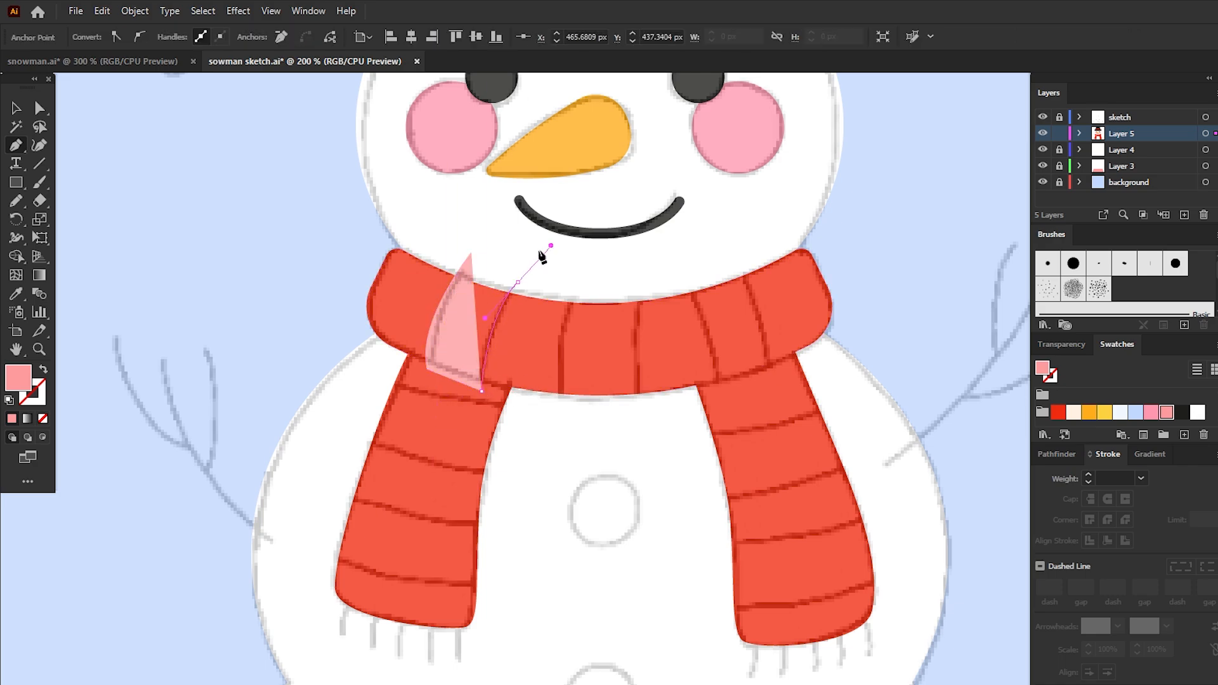
{"action": "left_click", "coordinate": [517, 282]}
{"action": "left_click", "coordinate": [471, 253]}
{"action": "left_click", "coordinate": [39, 108]}
{"action": "left_click_drag", "start_coordinate": [427, 369], "coordinate": [433, 374]}
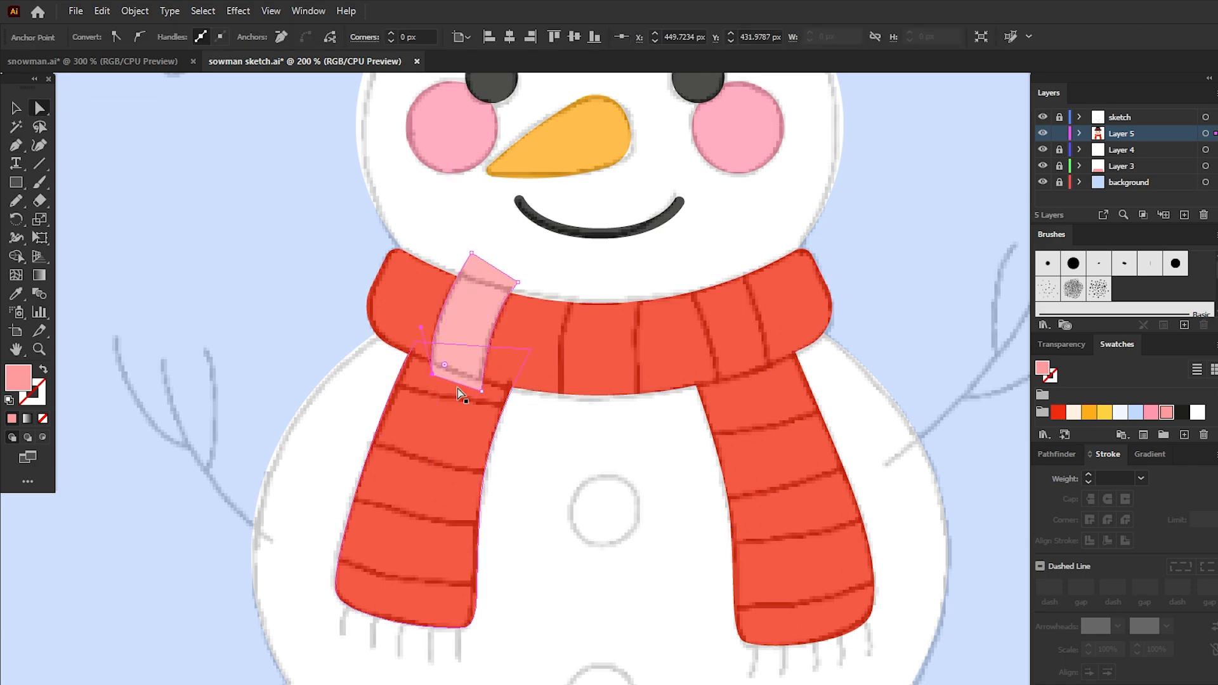
{"action": "left_click", "coordinate": [522, 266]}
Step: Draw a light pink stripe with curved sides across the middle of the scarf collar
{"action": "left_click", "coordinate": [16, 145]}
{"action": "left_click", "coordinate": [578, 281]}
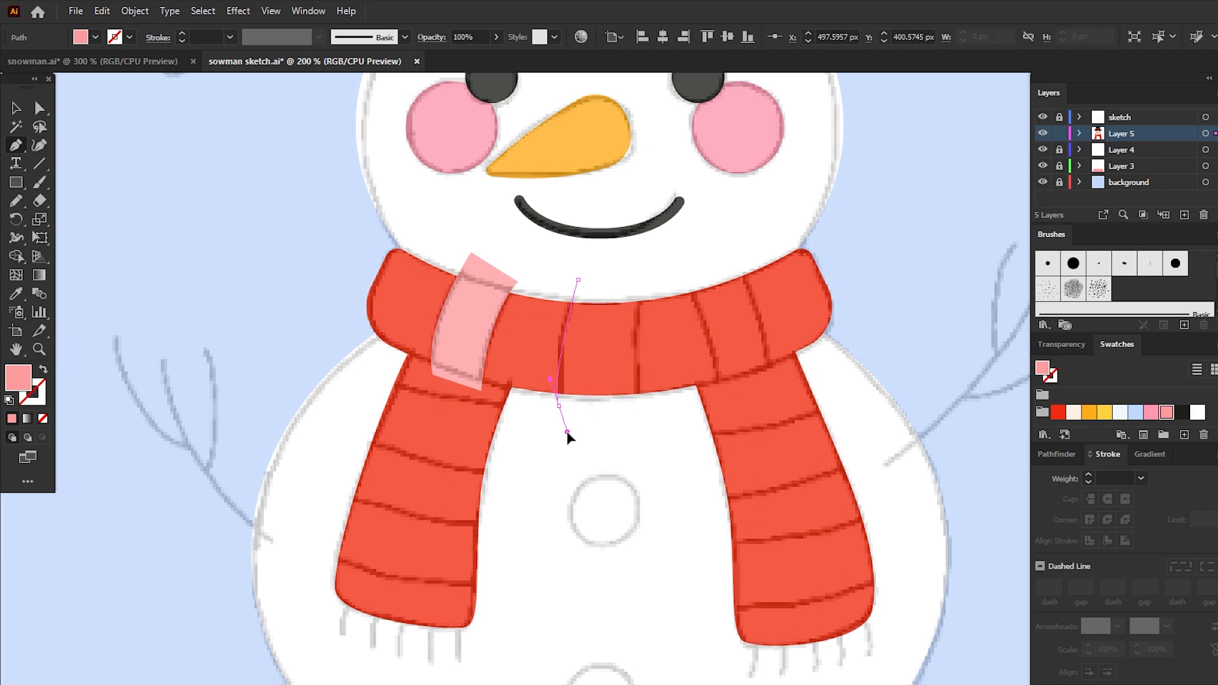
{"action": "left_click", "coordinate": [560, 403]}
{"action": "left_click", "coordinate": [642, 404]}
{"action": "left_click", "coordinate": [641, 296]}
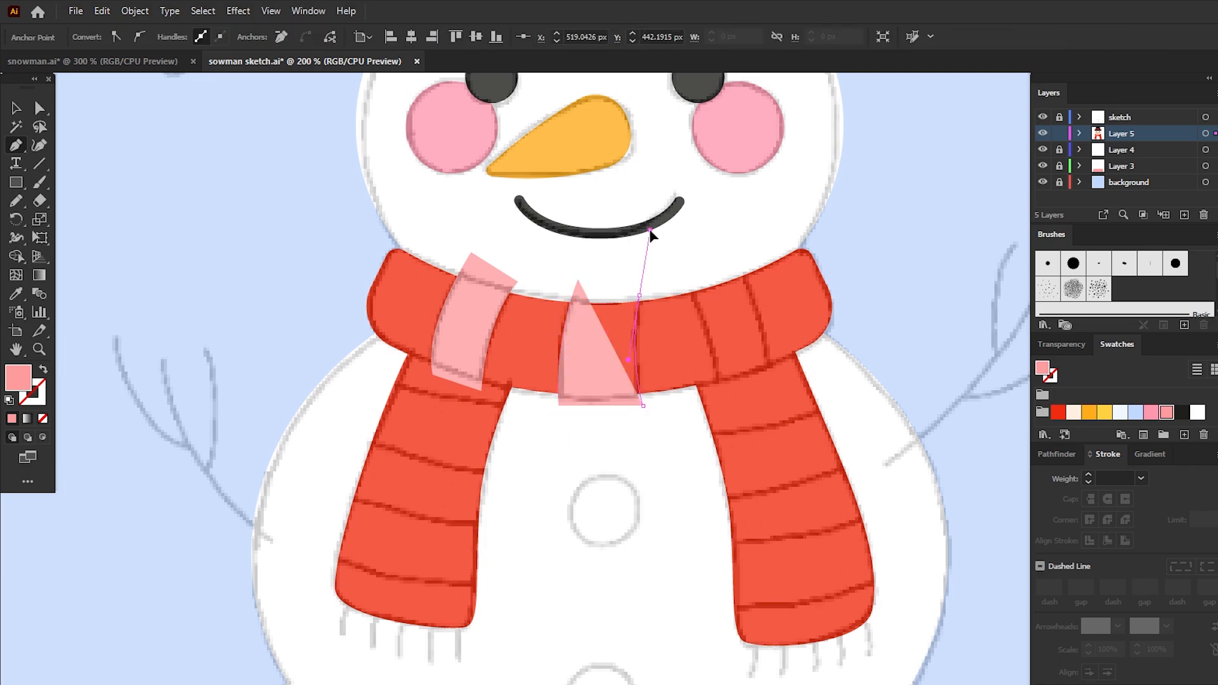
{"action": "left_click_drag", "start_coordinate": [650, 231], "coordinate": [649, 231]}
{"action": "left_click", "coordinate": [639, 296]}
{"action": "left_click", "coordinate": [578, 281]}
Step: Draw a light pink stripe over the right sketched stripe of the scarf collar
{"action": "left_click", "coordinate": [685, 276]}
{"action": "left_click_drag", "start_coordinate": [722, 391], "coordinate": [721, 442]}
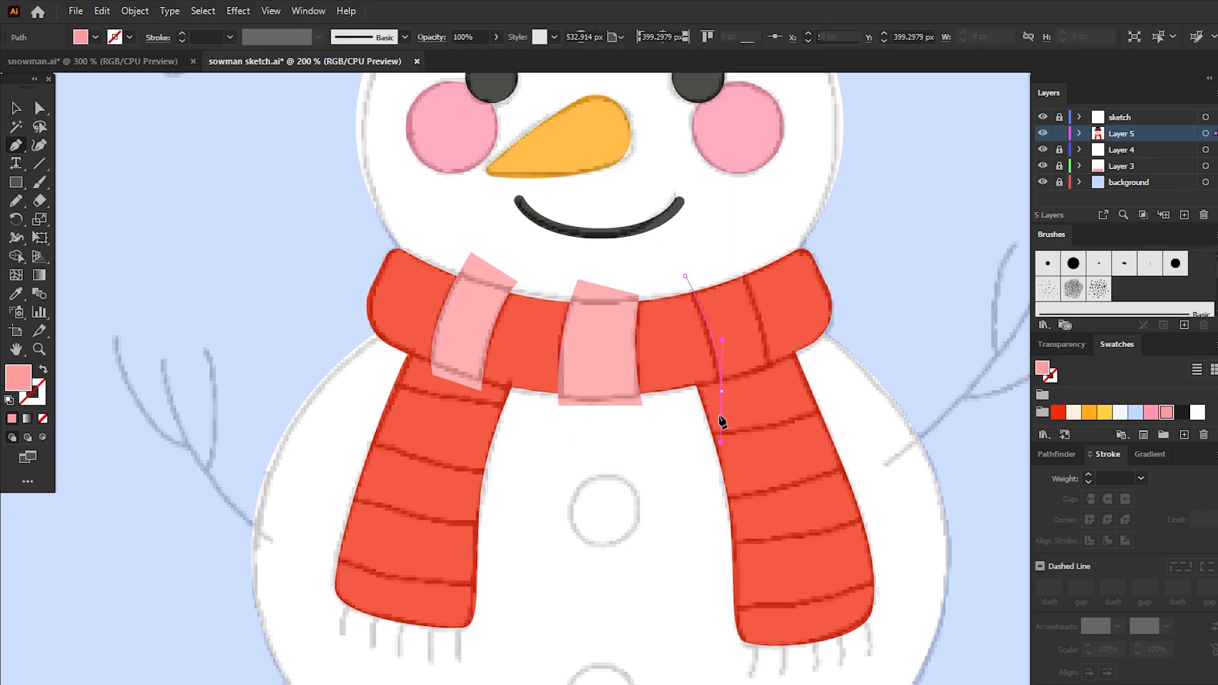
{"action": "left_click", "coordinate": [721, 392]}
{"action": "left_click", "coordinate": [775, 379]}
{"action": "left_click_drag", "start_coordinate": [742, 259], "coordinate": [719, 227]}
{"action": "left_click", "coordinate": [742, 259]}
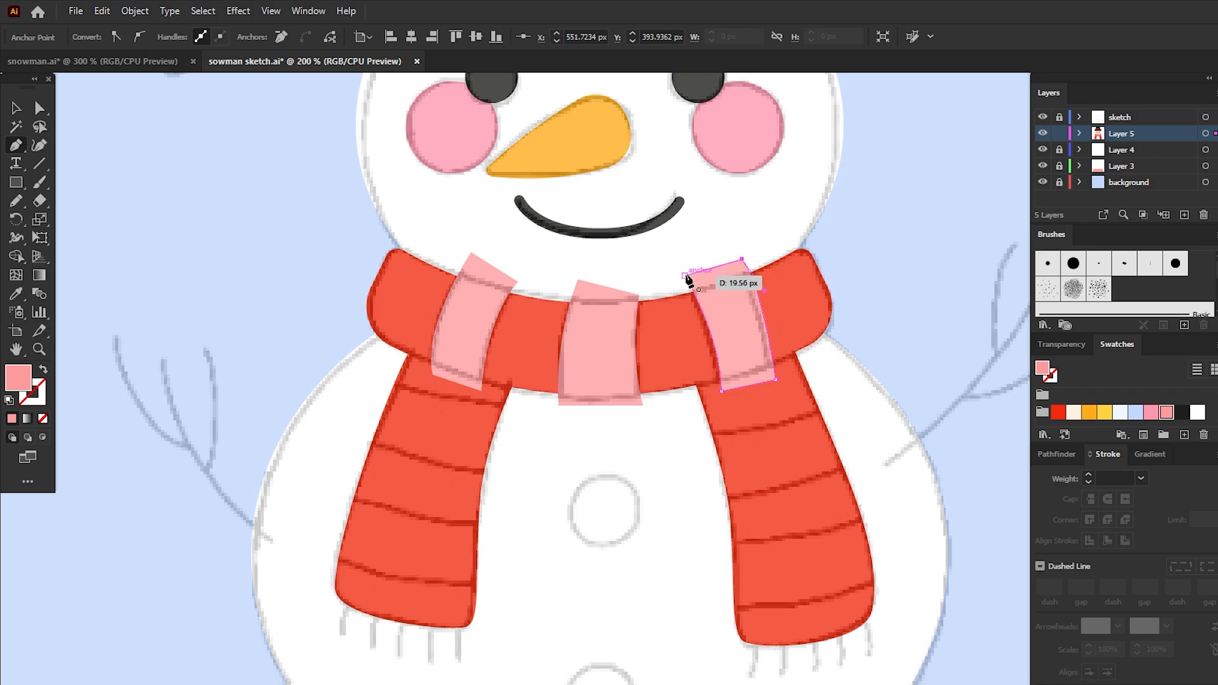
{"action": "left_click", "coordinate": [686, 276]}
Step: Trim the ends of the three pink stripes that overhang the red collar with the Shape Builder tool
{"action": "left_click", "coordinate": [17, 108]}
{"action": "left_click", "coordinate": [614, 367], "text": "shift"}
{"action": "left_click", "coordinate": [467, 355], "text": "shift"}
{"action": "left_click", "coordinate": [504, 328], "text": "shift"}
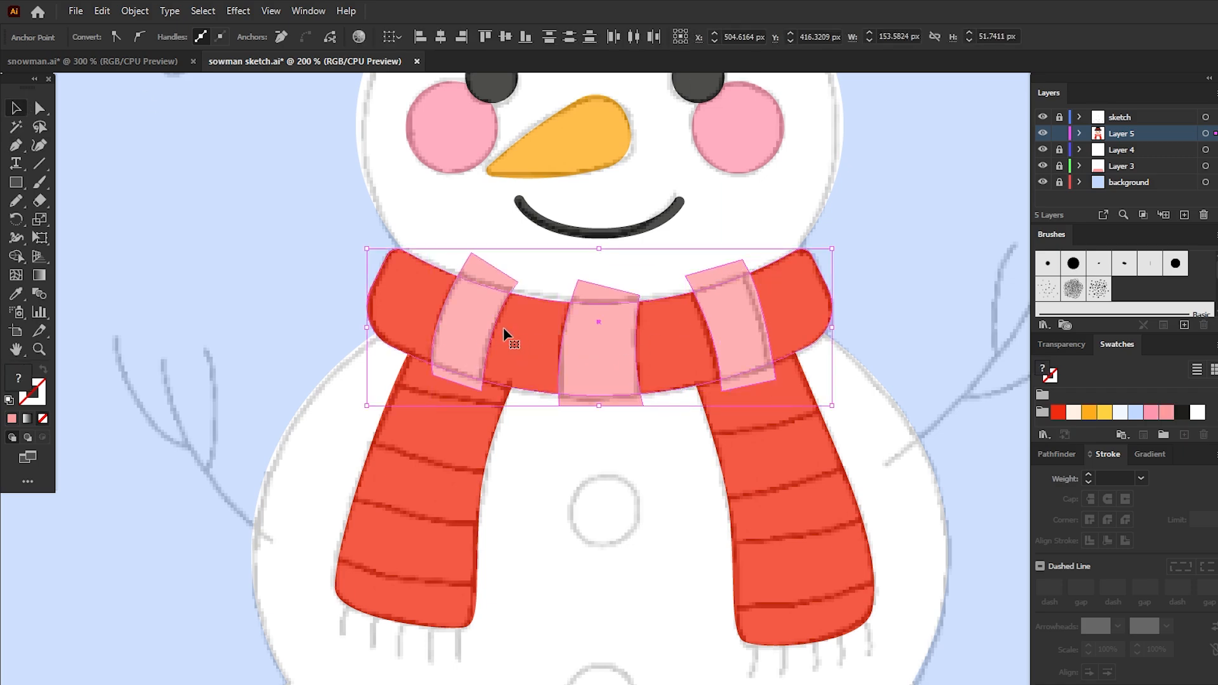
{"action": "key", "text": "shift+m"}
{"action": "left_click", "coordinate": [717, 276], "text": "alt"}
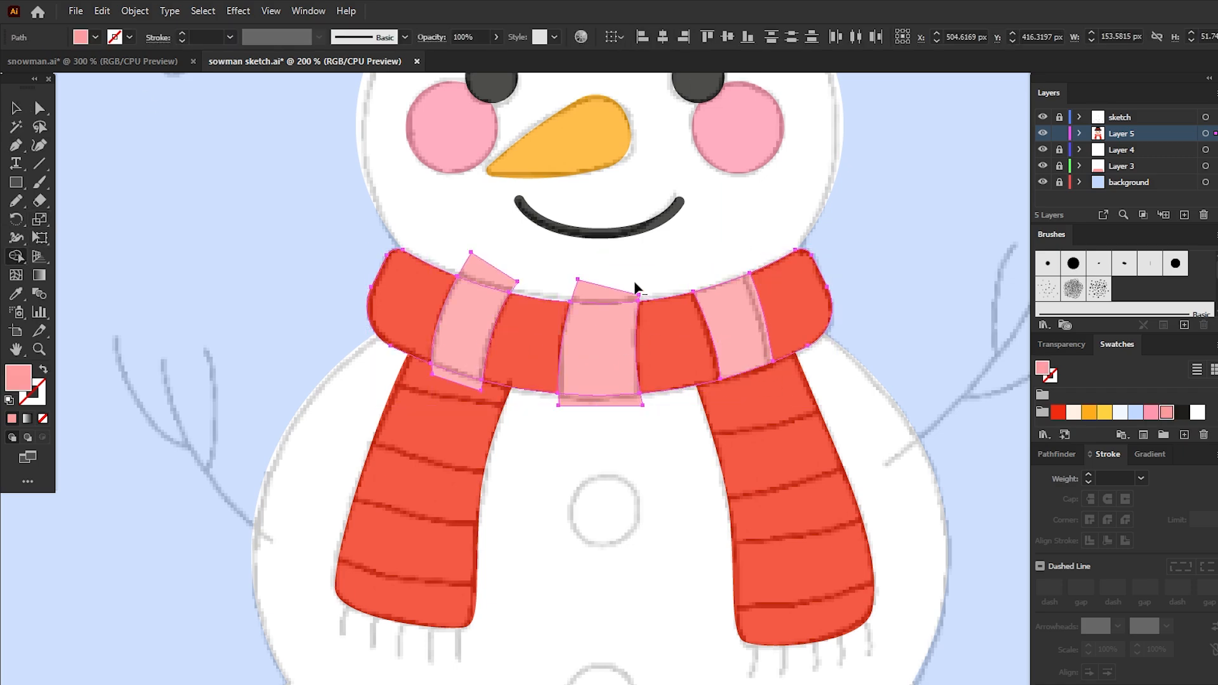
{"action": "left_click", "coordinate": [585, 402], "text": "alt"}
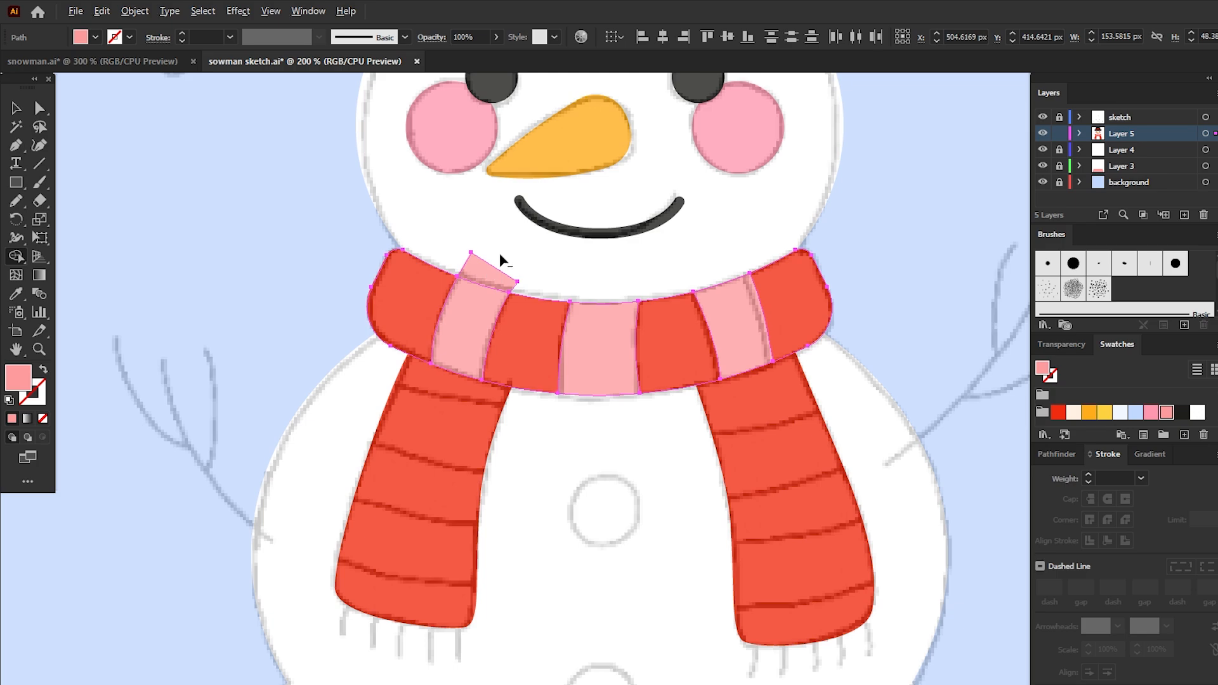
{"action": "left_click", "coordinate": [502, 261], "text": "alt"}
{"action": "key", "text": "v"}
{"action": "left_click", "coordinate": [155, 337]}
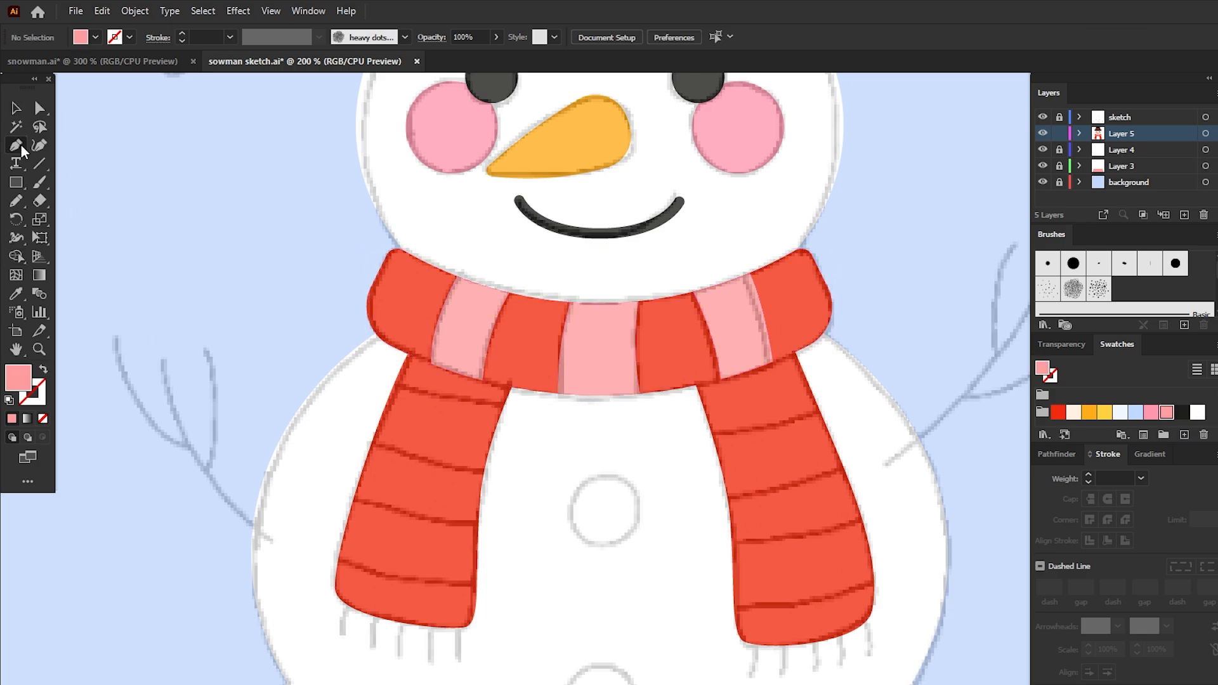
Step: Draw a light pink Pen stripe across the upper part of the left scarf end, overhanging both sides
{"action": "left_click", "coordinate": [376, 382]}
{"action": "left_click", "coordinate": [517, 407]}
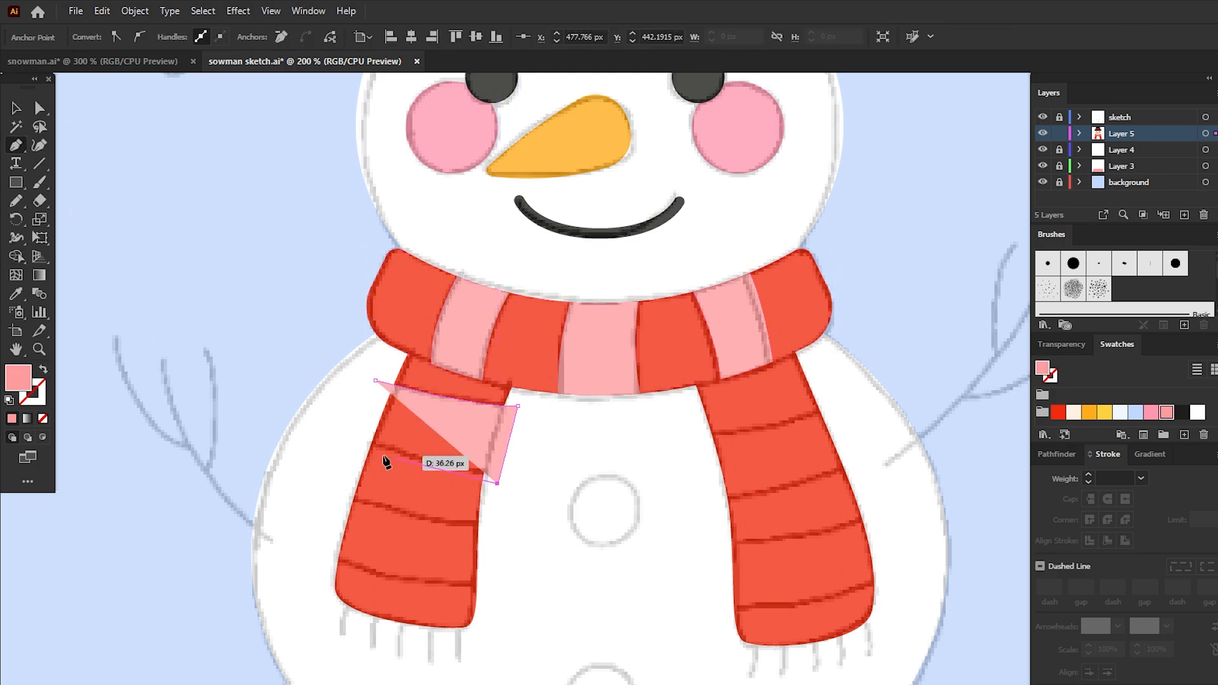
{"action": "left_click", "coordinate": [498, 485]}
{"action": "left_click_drag", "start_coordinate": [341, 438], "coordinate": [341, 424]}
{"action": "left_click", "coordinate": [341, 437]}
{"action": "left_click", "coordinate": [376, 382]}
Step: Draw a second light pink stripe across the lower part of the left scarf end
{"action": "left_click", "coordinate": [335, 498]}
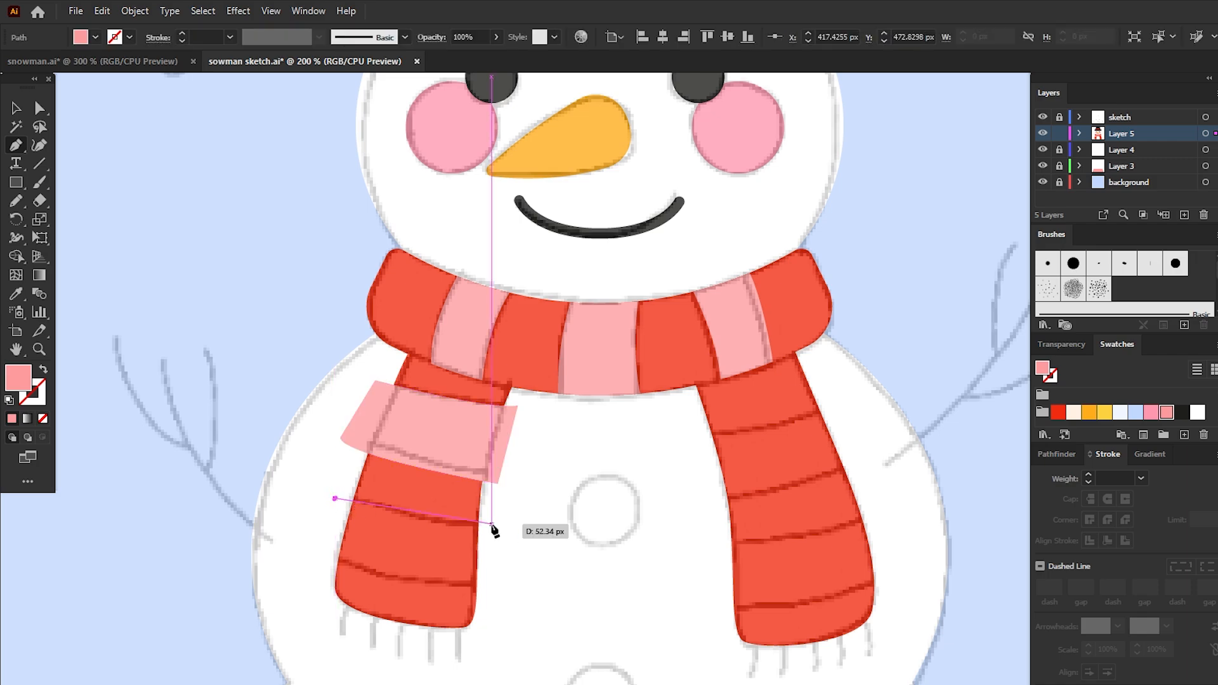
{"action": "left_click_drag", "start_coordinate": [492, 527], "coordinate": [530, 518]}
{"action": "left_click", "coordinate": [492, 588]}
{"action": "left_click", "coordinate": [324, 557]}
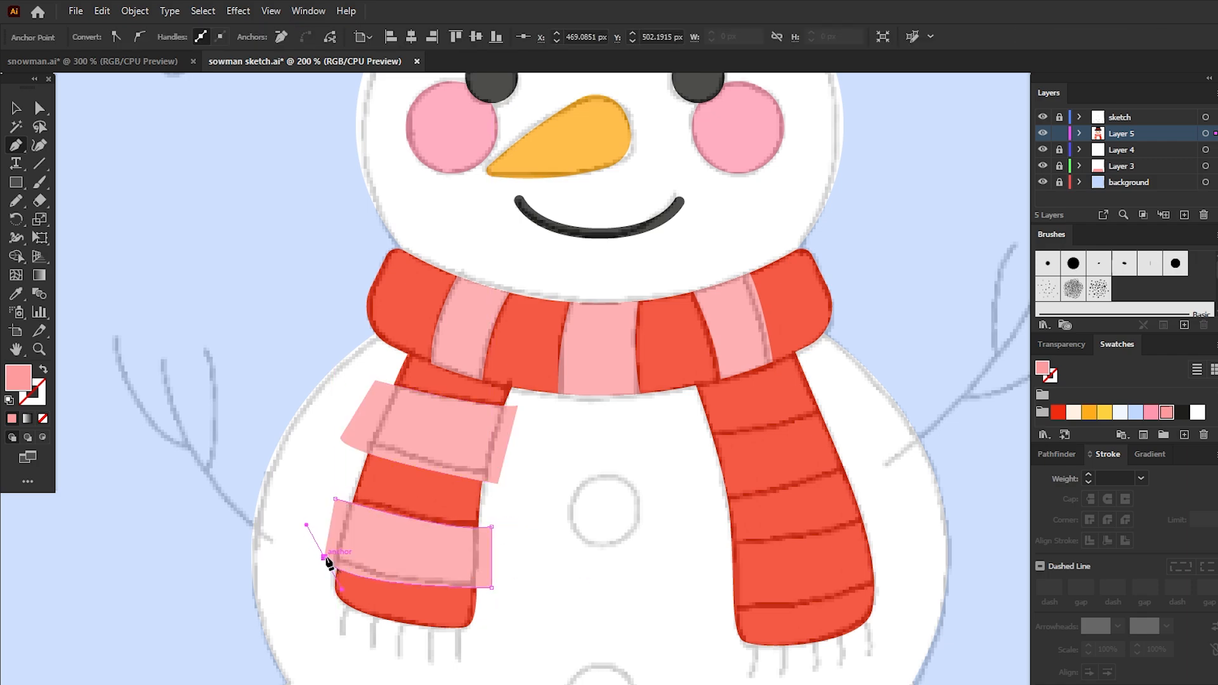
{"action": "left_click", "coordinate": [336, 499]}
Step: Trim the overhanging parts of both pink stripes to the left scarf end with the Shape Builder tool
{"action": "key", "text": "v"}
{"action": "left_click_drag", "start_coordinate": [429, 562], "coordinate": [420, 570]}
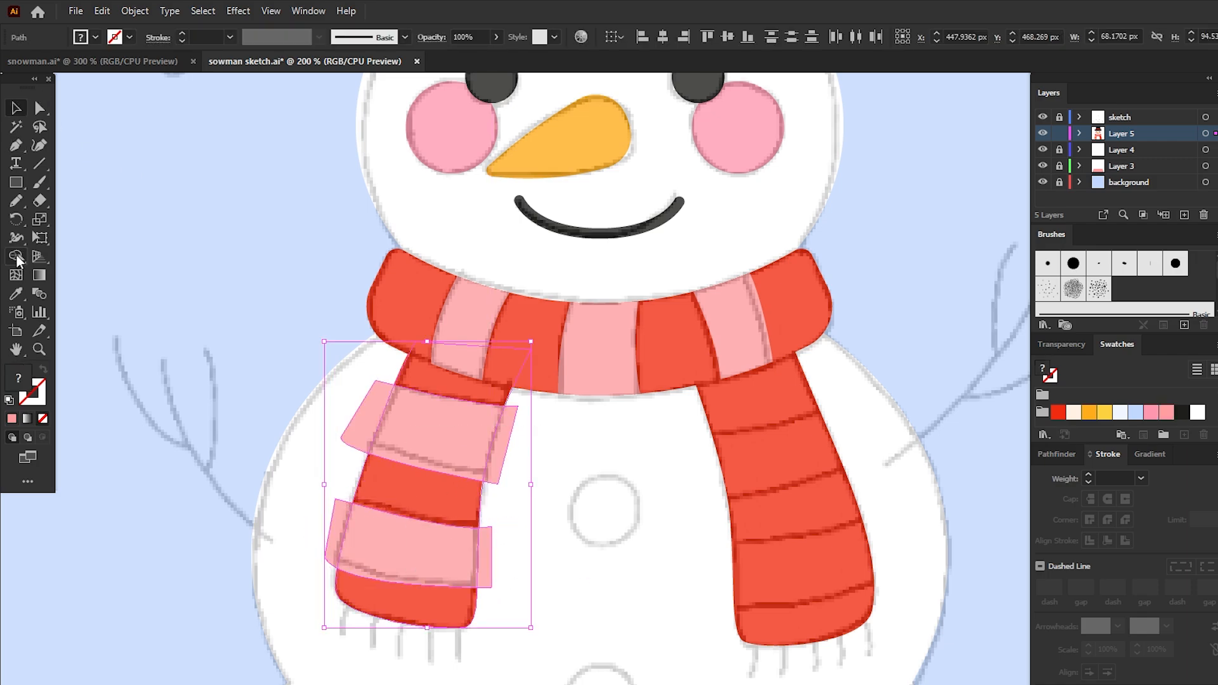
{"action": "left_click", "coordinate": [16, 256]}
{"action": "left_click", "coordinate": [486, 549], "text": "alt"}
{"action": "left_click", "coordinate": [509, 424], "text": "alt"}
{"action": "left_click_drag", "start_coordinate": [365, 373], "coordinate": [335, 494]}
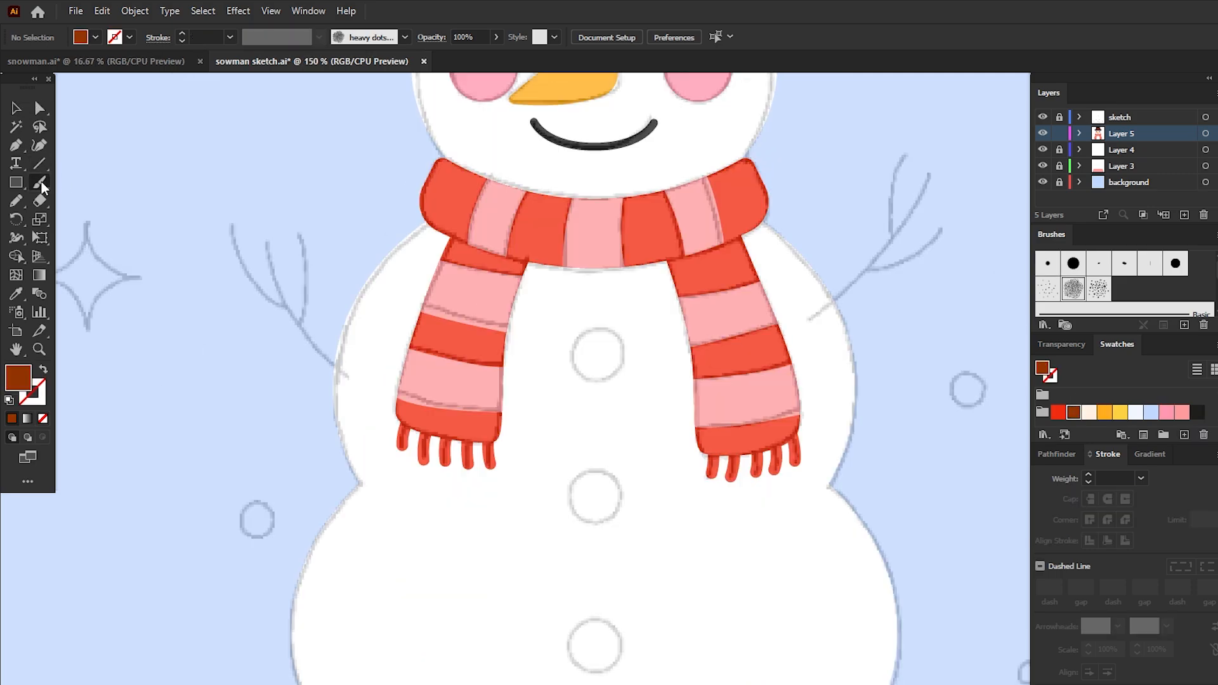
Step: Paint both branching stick arms in brown with the 5 pt. Round brush, following the sketched twigs
{"action": "left_click", "coordinate": [1047, 260]}
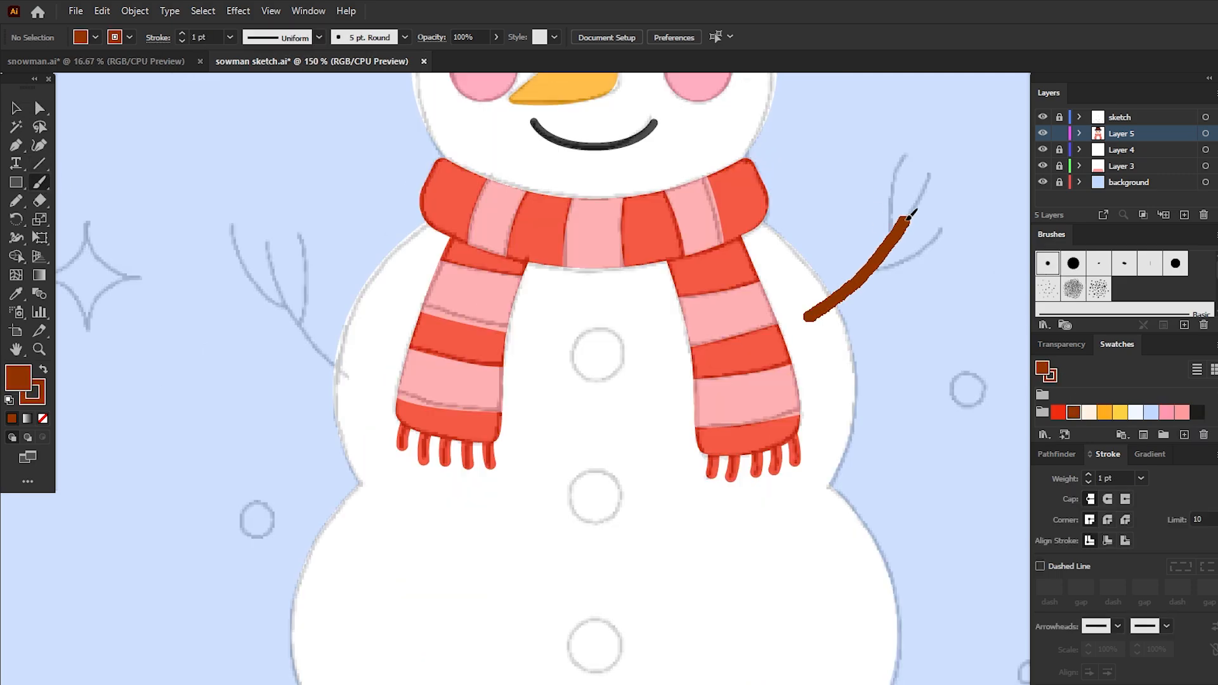
{"action": "left_click_drag", "start_coordinate": [912, 215], "coordinate": [931, 171]}
{"action": "left_click_drag", "start_coordinate": [874, 264], "coordinate": [945, 229]}
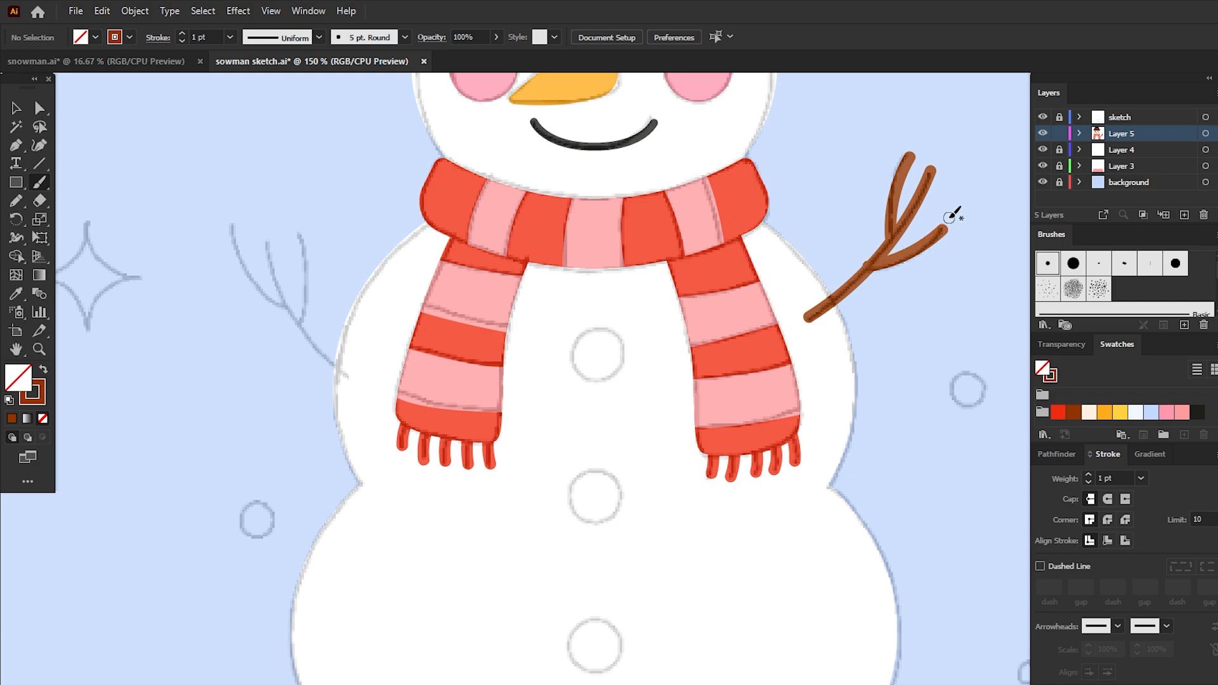
{"action": "mouse_move", "coordinate": [311, 326]}
{"action": "left_mouse_down"}
{"action": "mouse_move", "coordinate": [269, 238]}
{"action": "mouse_move", "coordinate": [298, 230]}
{"action": "mouse_move", "coordinate": [229, 223]}
{"action": "left_mouse_up"}
{"action": "key", "text": "v"}
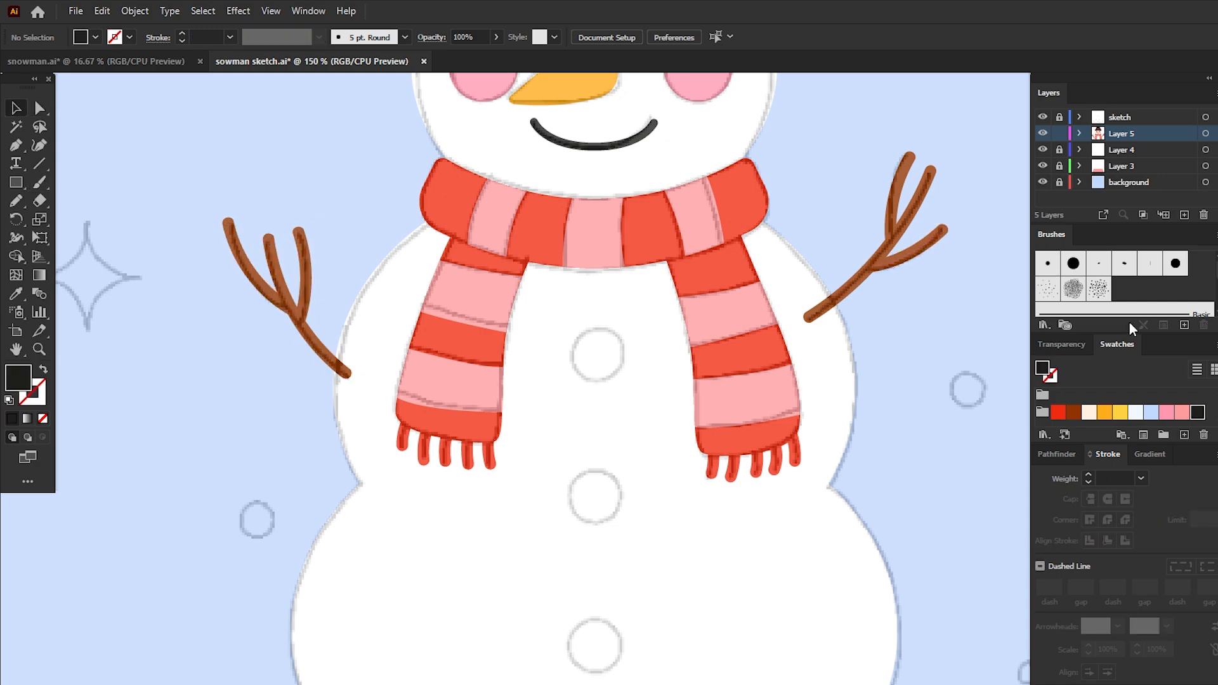
Step: Draw a black circle over the top sketched button and copy it onto the buttons below
{"action": "left_click", "coordinate": [16, 184]}
{"action": "left_click_drag", "start_coordinate": [571, 326], "coordinate": [625, 381]}
{"action": "left_click_drag", "start_coordinate": [627, 379], "coordinate": [606, 650]}
{"action": "key", "text": "v"}
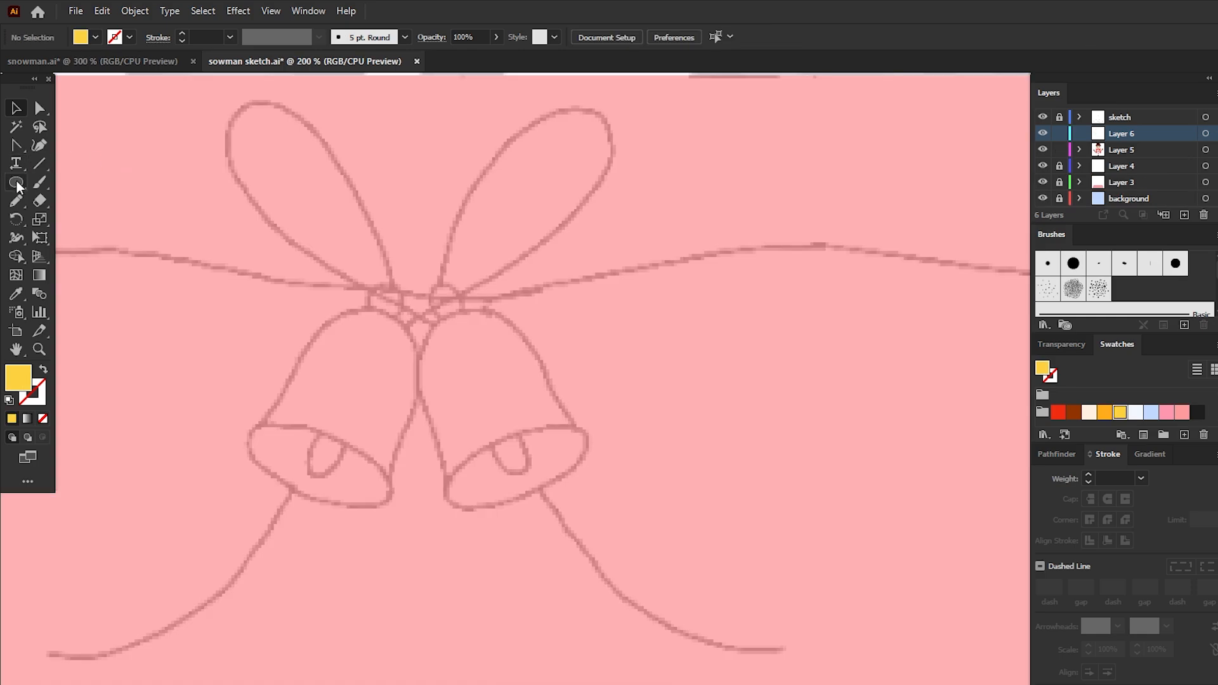
Step: Draw a yellow rectangle about 56 × 58 px beside the sketched bells and taper its top edge inward
{"action": "left_click_drag", "start_coordinate": [16, 182], "coordinate": [90, 185]}
{"action": "left_click_drag", "start_coordinate": [679, 364], "coordinate": [849, 540]}
{"action": "key", "text": "a"}
{"action": "left_click_drag", "start_coordinate": [655, 331], "coordinate": [795, 427]}
{"action": "left_click", "coordinate": [40, 237]}
{"action": "left_click", "coordinate": [979, 183]}
Step: Round the top corners of the yellow bell shape and curve its two sides inward above the flared base
{"action": "key", "text": "a"}
{"action": "left_click", "coordinate": [864, 464]}
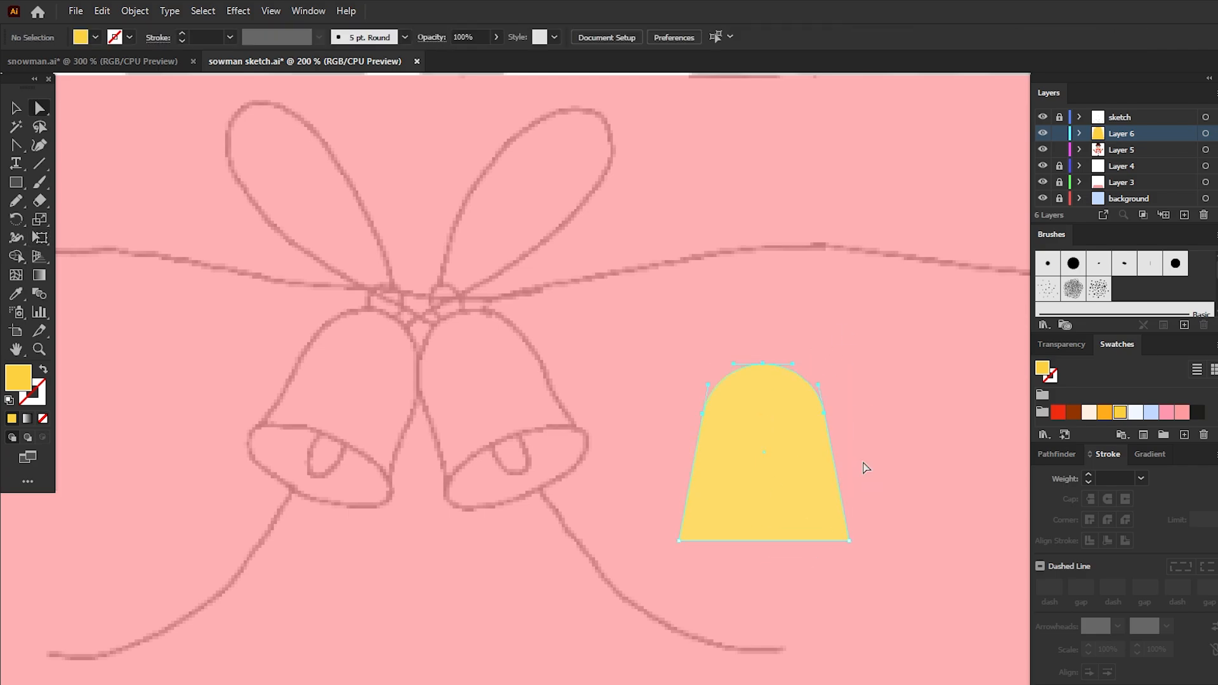
{"action": "left_click", "coordinate": [840, 501], "text": "ctrl"}
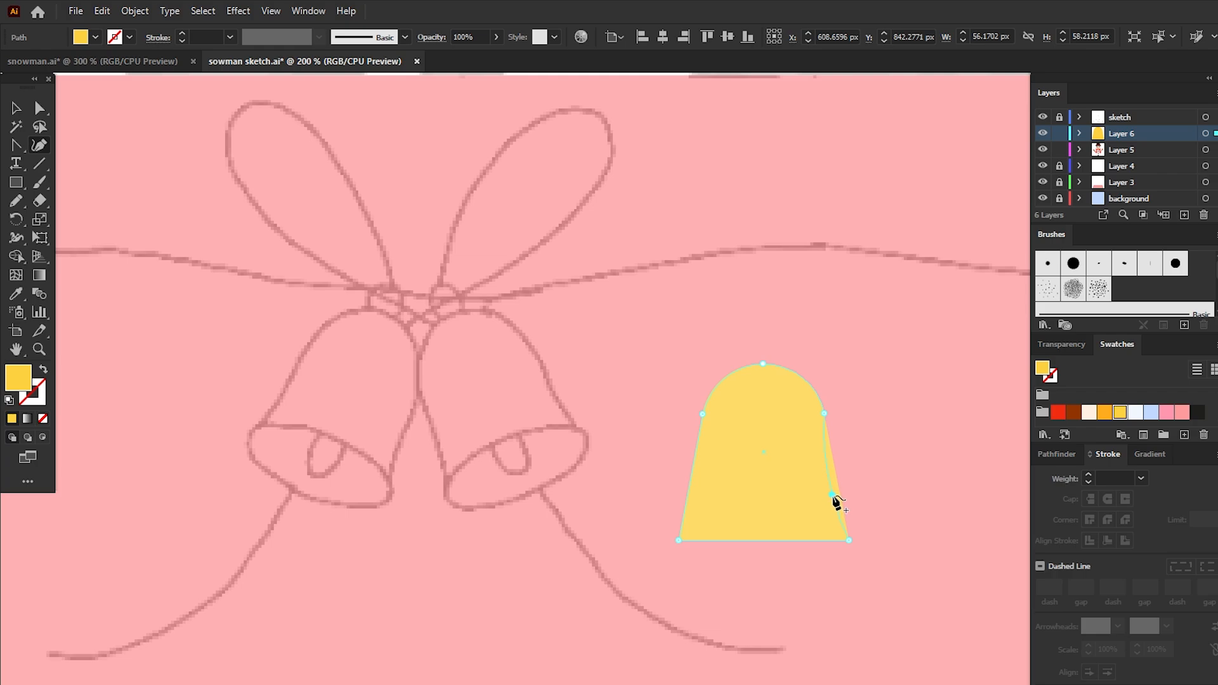
{"action": "left_click", "coordinate": [836, 495]}
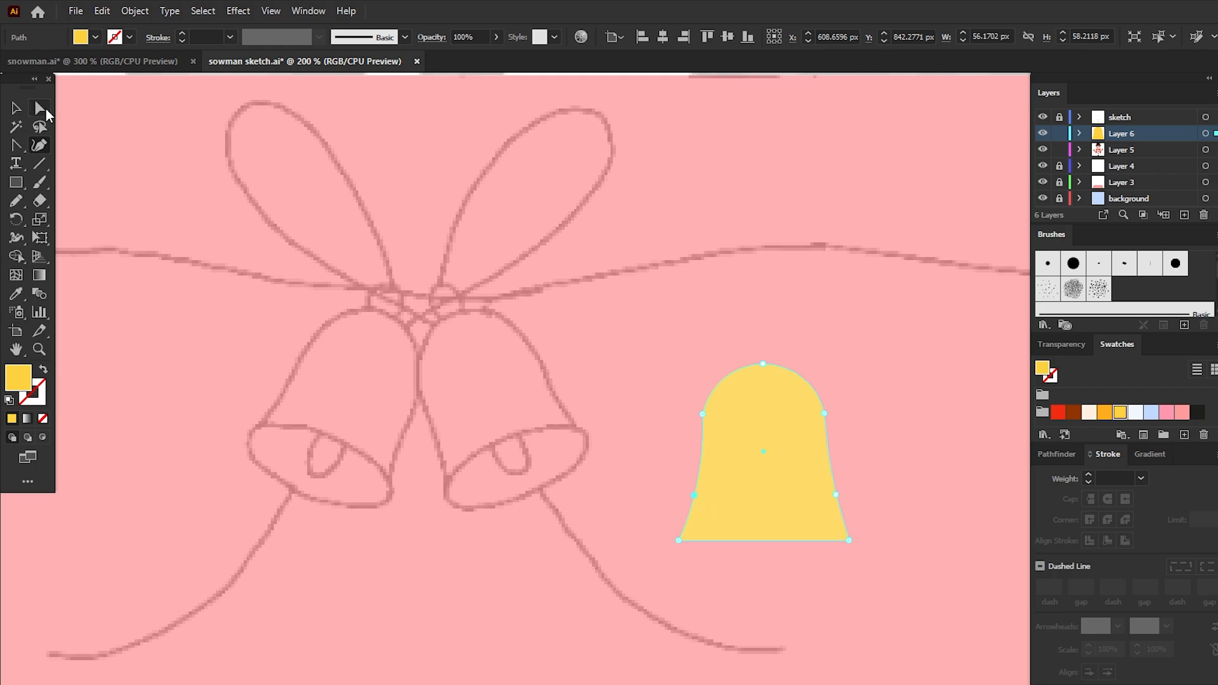
Step: Smooth the points where the yellow bell's domed top meets its flared sides
{"action": "left_click", "coordinate": [40, 108]}
{"action": "left_click_drag", "start_coordinate": [878, 395], "coordinate": [637, 476]}
{"action": "left_click", "coordinate": [584, 518]}
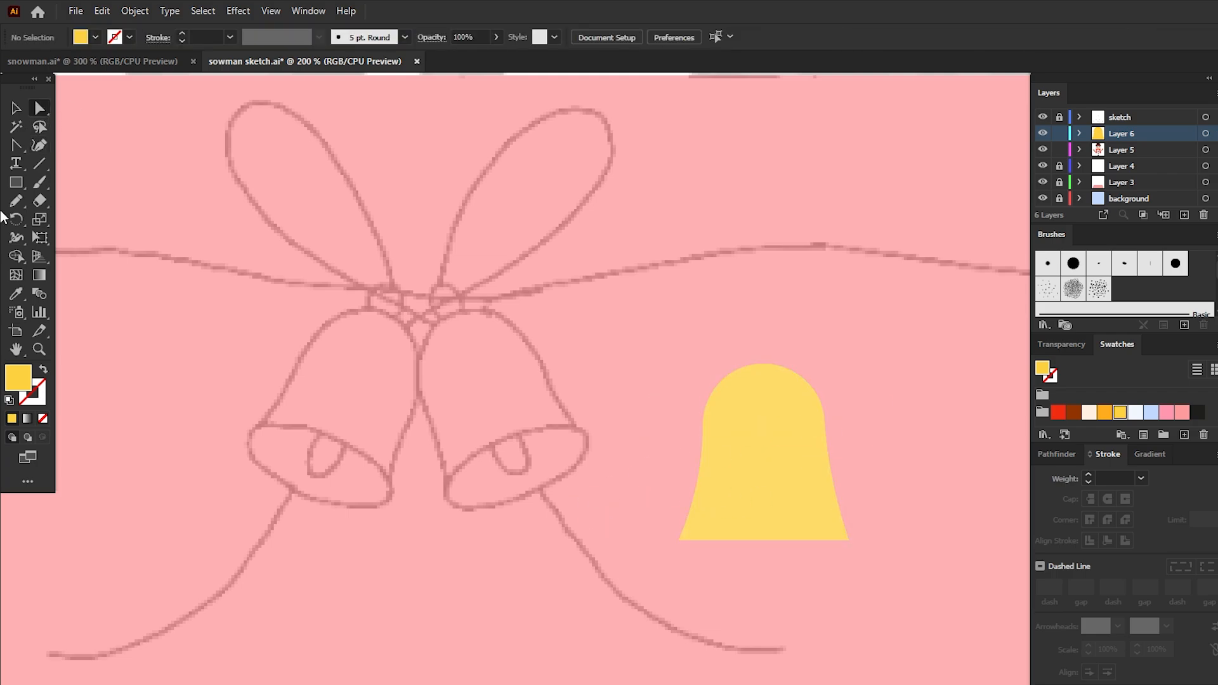
Step: Draw an ellipse about 57 × 24 px across the bell's base, filled orange with a 1 pt yellow outline
{"action": "left_click_drag", "start_coordinate": [16, 182], "coordinate": [76, 215]}
{"action": "left_click_drag", "start_coordinate": [682, 505], "coordinate": [849, 573]}
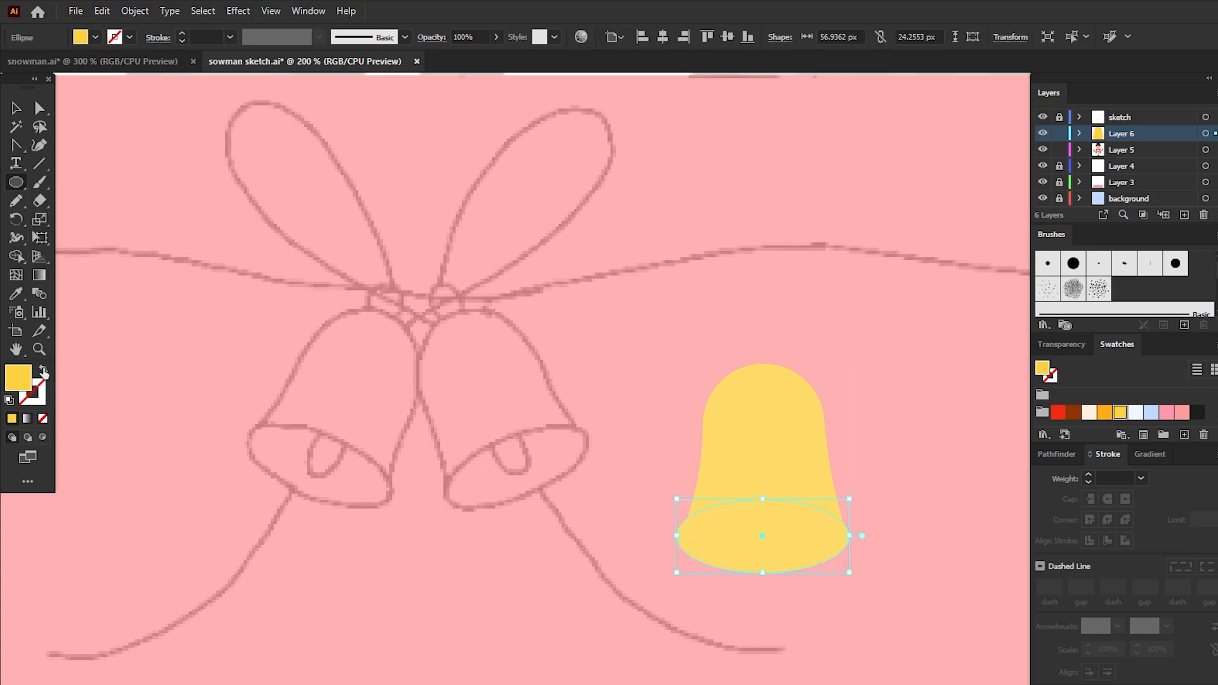
{"action": "left_click", "coordinate": [44, 371]}
{"action": "left_click", "coordinate": [1105, 412]}
{"action": "key", "text": "v"}
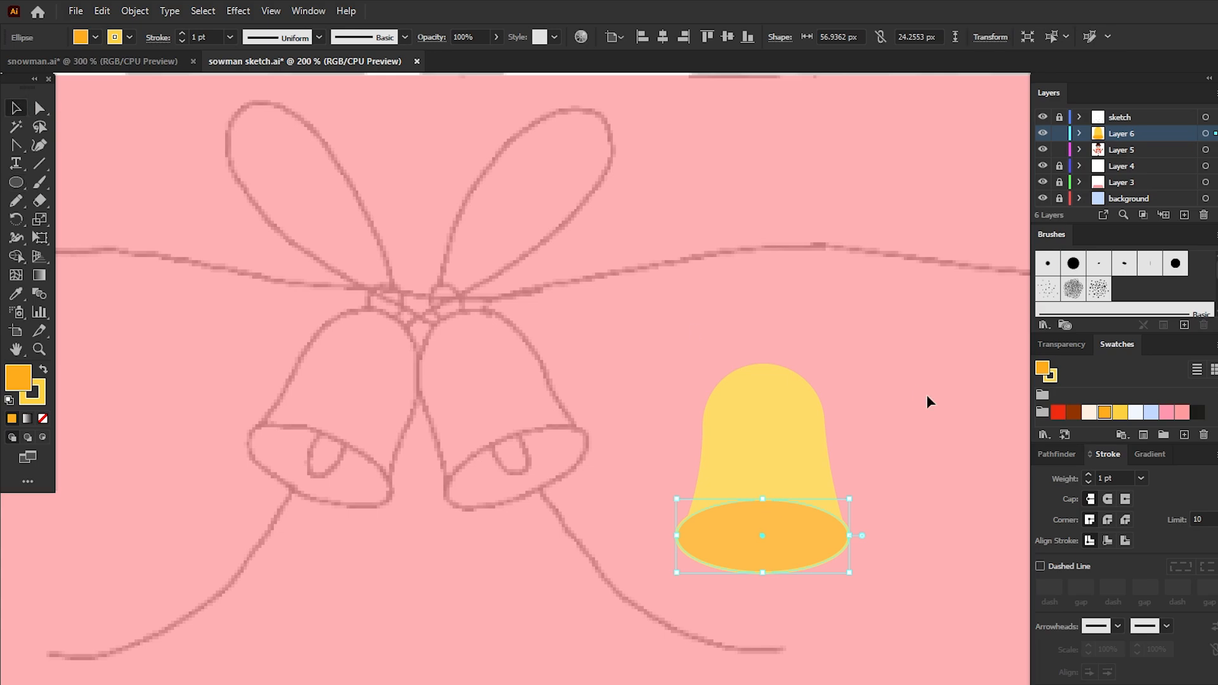
{"action": "left_click", "coordinate": [926, 403]}
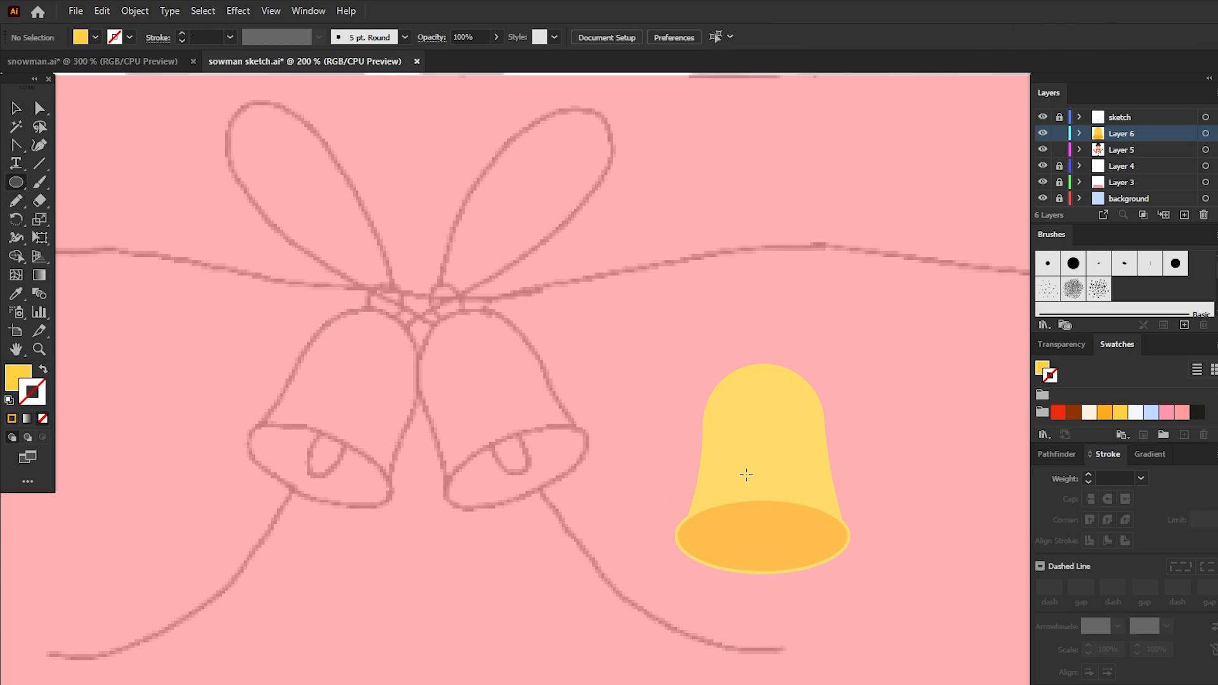
Step: Draw a small upright yellow ellipse over the upper middle of the orange opening as the bell's clapper
{"action": "left_click_drag", "start_coordinate": [746, 475], "coordinate": [781, 536]}
{"action": "key", "text": "v"}
{"action": "left_click", "coordinate": [641, 482]}
Step: Draw a yellow-outlined ring about 16 px across on top of the bell and centre all the bell's parts horizontally
{"action": "left_click", "coordinate": [44, 371]}
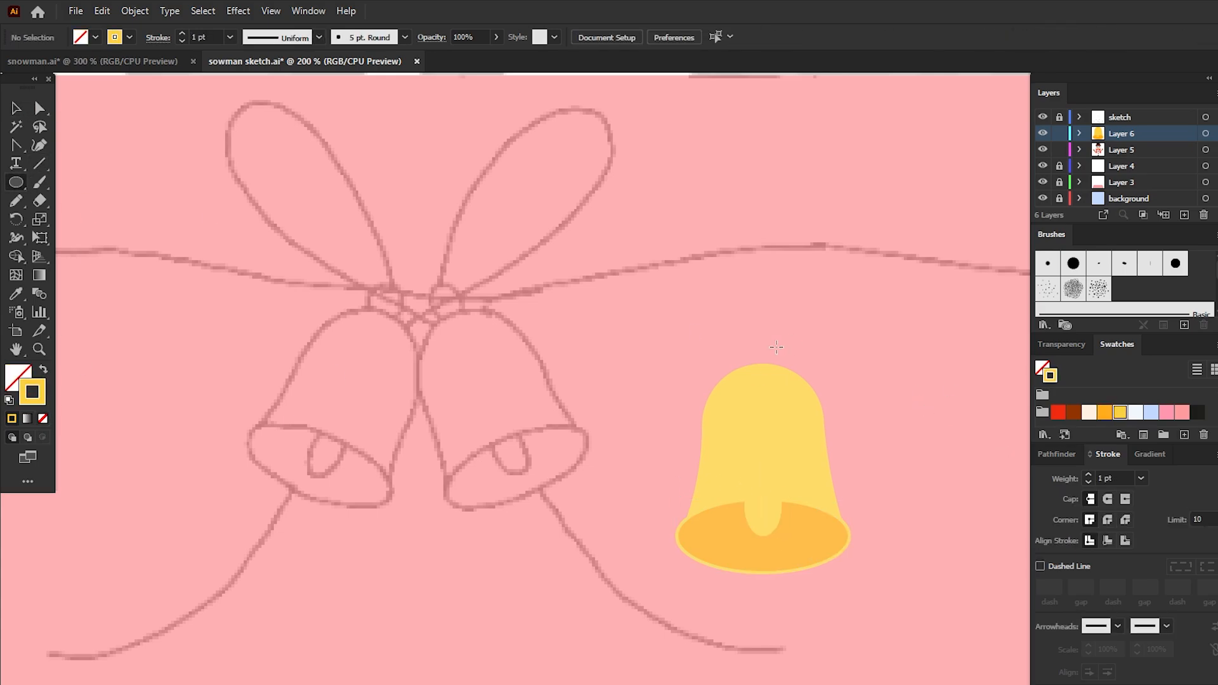
{"action": "left_click_drag", "start_coordinate": [761, 352], "coordinate": [785, 375]}
{"action": "left_click", "coordinate": [20, 111]}
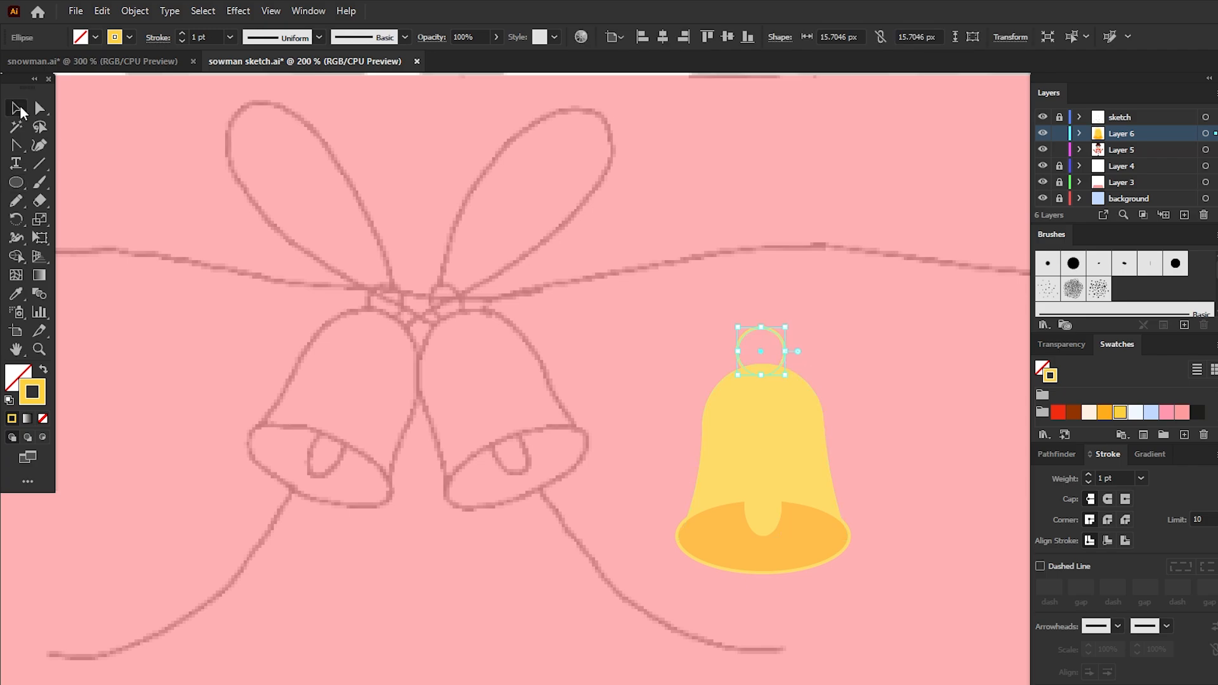
{"action": "left_click_drag", "start_coordinate": [882, 594], "coordinate": [722, 310]}
{"action": "left_click", "coordinate": [663, 37]}
{"action": "left_click_drag", "start_coordinate": [800, 326], "coordinate": [755, 352]}
Step: Move, rotate and scale the whole bell with its ring to fit the sketched bell on the right
{"action": "left_click_drag", "start_coordinate": [910, 297], "coordinate": [633, 600]}
{"action": "left_click_drag", "start_coordinate": [816, 538], "coordinate": [582, 483]}
{"action": "left_click_drag", "start_coordinate": [621, 270], "coordinate": [564, 227]}
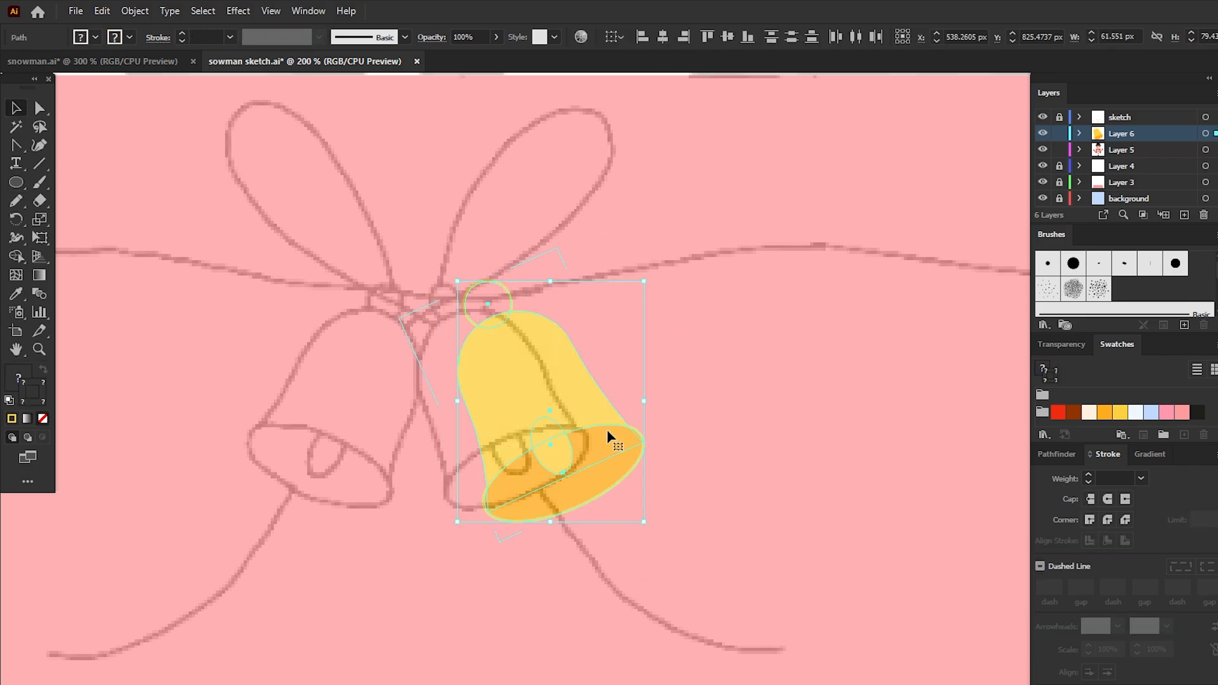
{"action": "left_click_drag", "start_coordinate": [608, 436], "coordinate": [571, 421]}
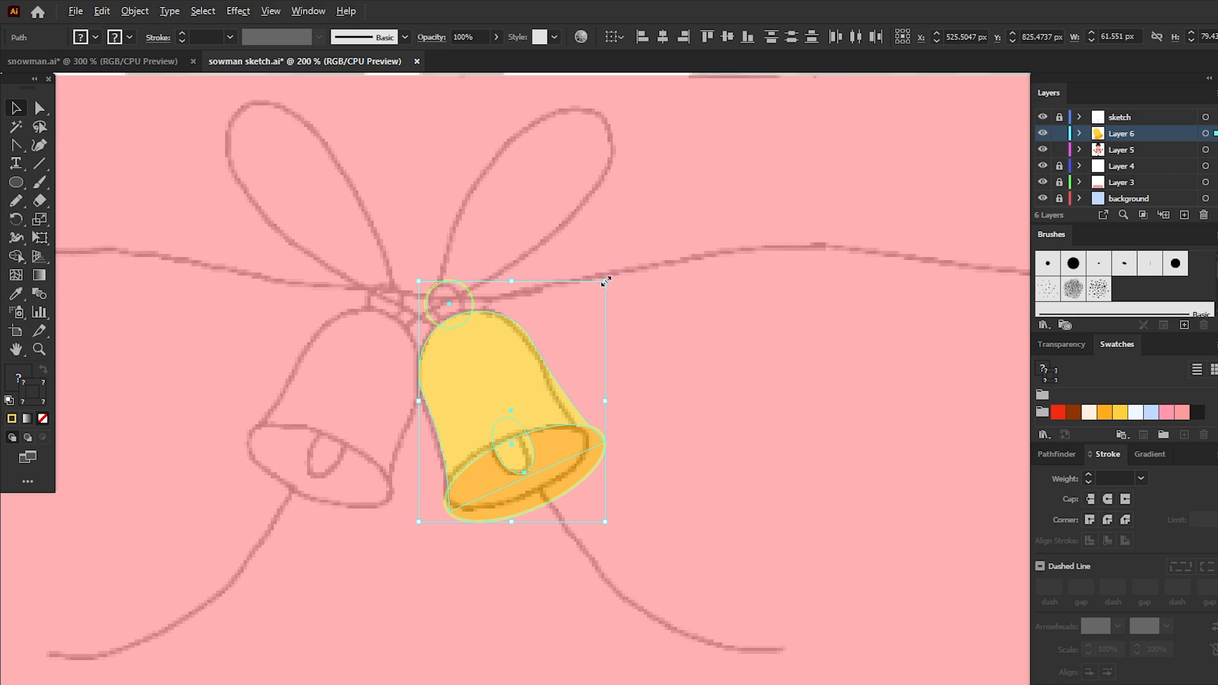
{"action": "mouse_move", "coordinate": [605, 281]}
{"action": "left_mouse_down"}
{"action": "mouse_move", "coordinate": [596, 293]}
{"action": "mouse_move", "coordinate": [606, 297]}
{"action": "left_mouse_up"}
{"action": "left_click_drag", "start_coordinate": [556, 424], "coordinate": [551, 417]}
{"action": "left_click", "coordinate": [644, 383]}
Step: Make a mirrored copy of the finished bell and place it over the sketched bell on the left
{"action": "left_click_drag", "start_coordinate": [571, 234], "coordinate": [396, 554]}
{"action": "right_click", "coordinate": [529, 456]}
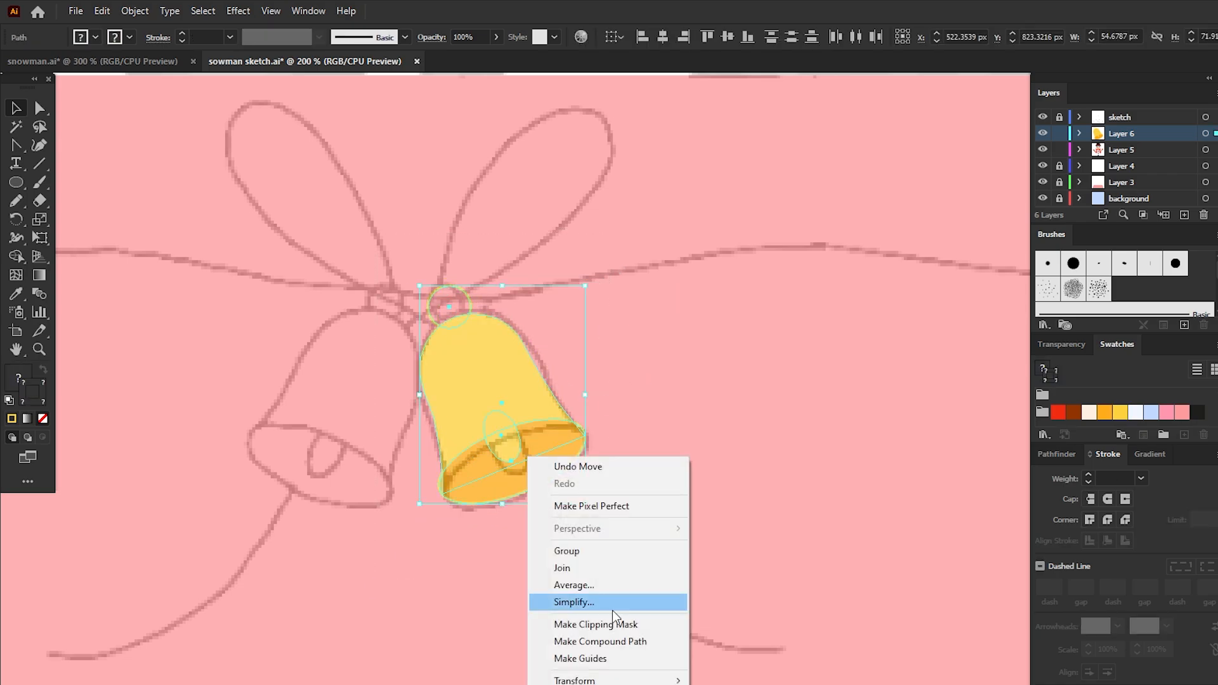
{"action": "mouse_move", "coordinate": [602, 680]}
{"action": "left_click", "coordinate": [746, 683]}
{"action": "left_click", "coordinate": [780, 449]}
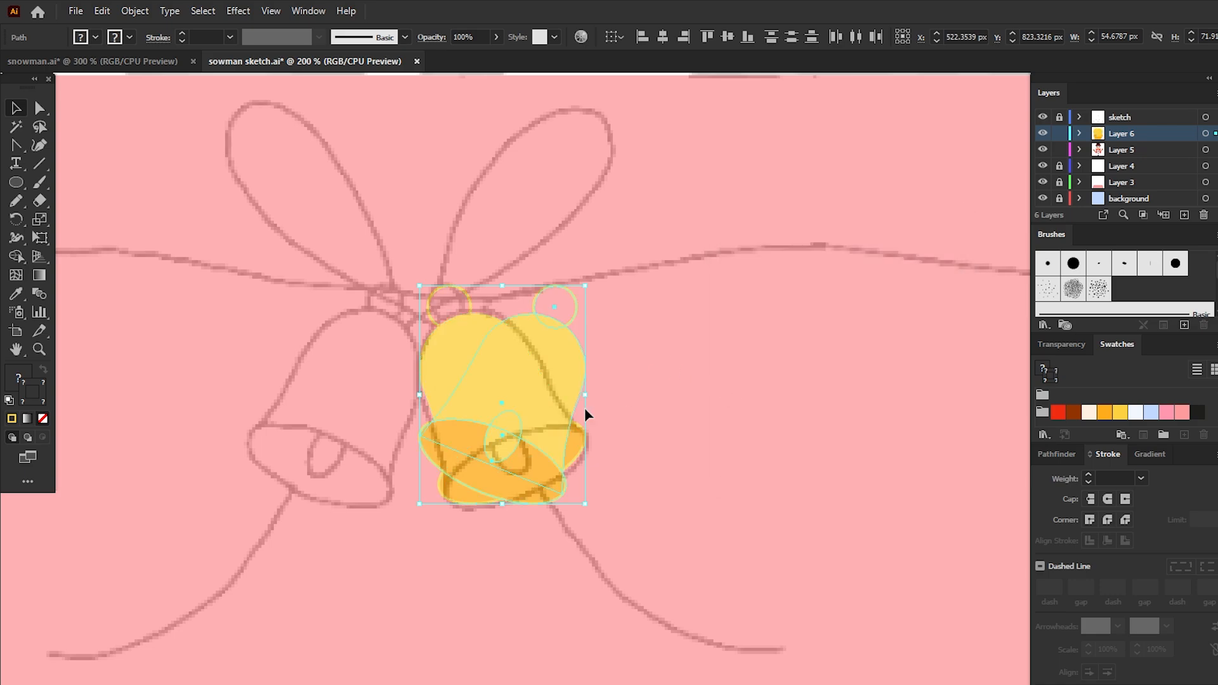
{"action": "left_click_drag", "start_coordinate": [550, 416], "coordinate": [379, 415]}
{"action": "left_click", "coordinate": [710, 326]}
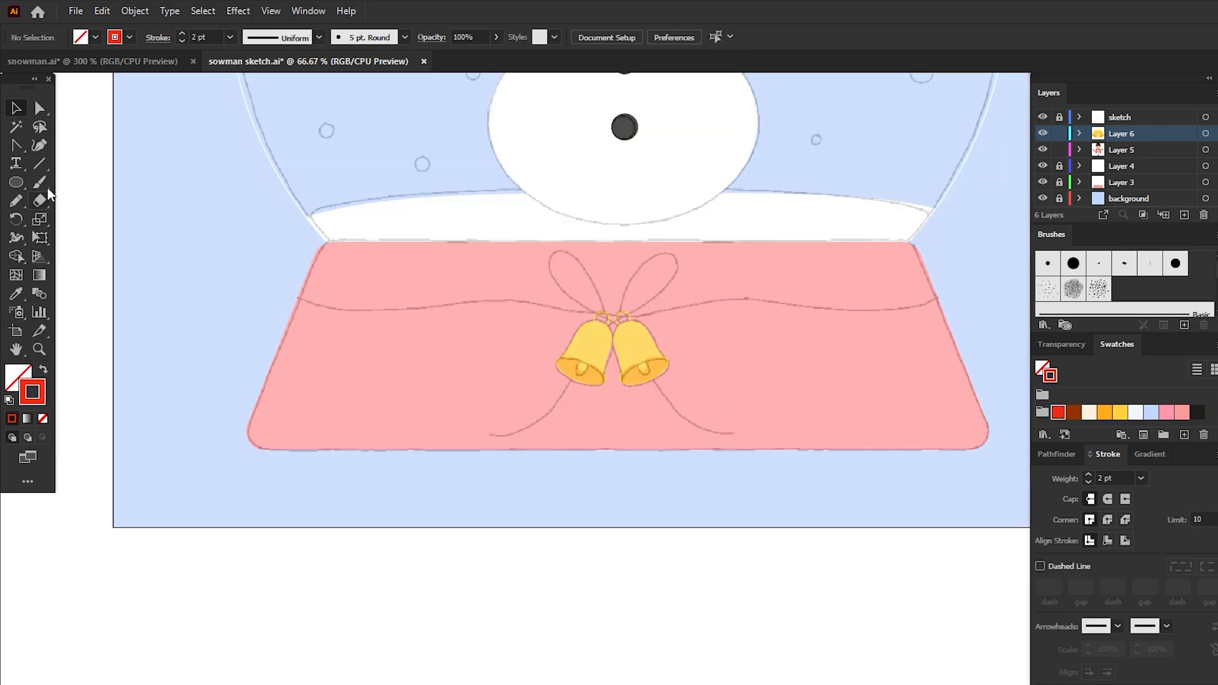
Step: Paint the wavy ribbon across the base and the bow's right loop with its crossing tail in red, using the 5 pt. Round brush
{"action": "left_click", "coordinate": [44, 187]}
{"action": "mouse_move", "coordinate": [837, 308]}
{"action": "left_mouse_down"}
{"action": "mouse_move", "coordinate": [764, 299]}
{"action": "mouse_move", "coordinate": [592, 316]}
{"action": "mouse_move", "coordinate": [516, 296]}
{"action": "mouse_move", "coordinate": [425, 307]}
{"action": "mouse_move", "coordinate": [295, 298]}
{"action": "left_mouse_up"}
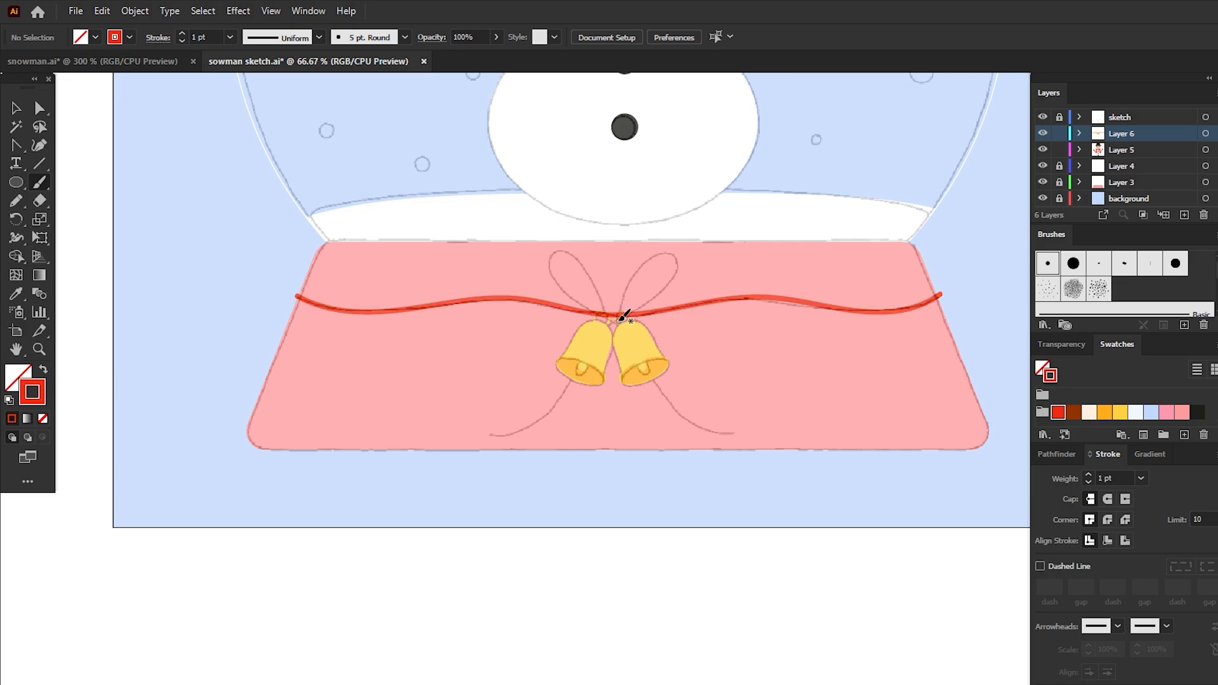
{"action": "mouse_move", "coordinate": [638, 307]}
{"action": "left_mouse_down"}
{"action": "mouse_move", "coordinate": [604, 332]}
{"action": "mouse_move", "coordinate": [574, 385]}
{"action": "left_mouse_up"}
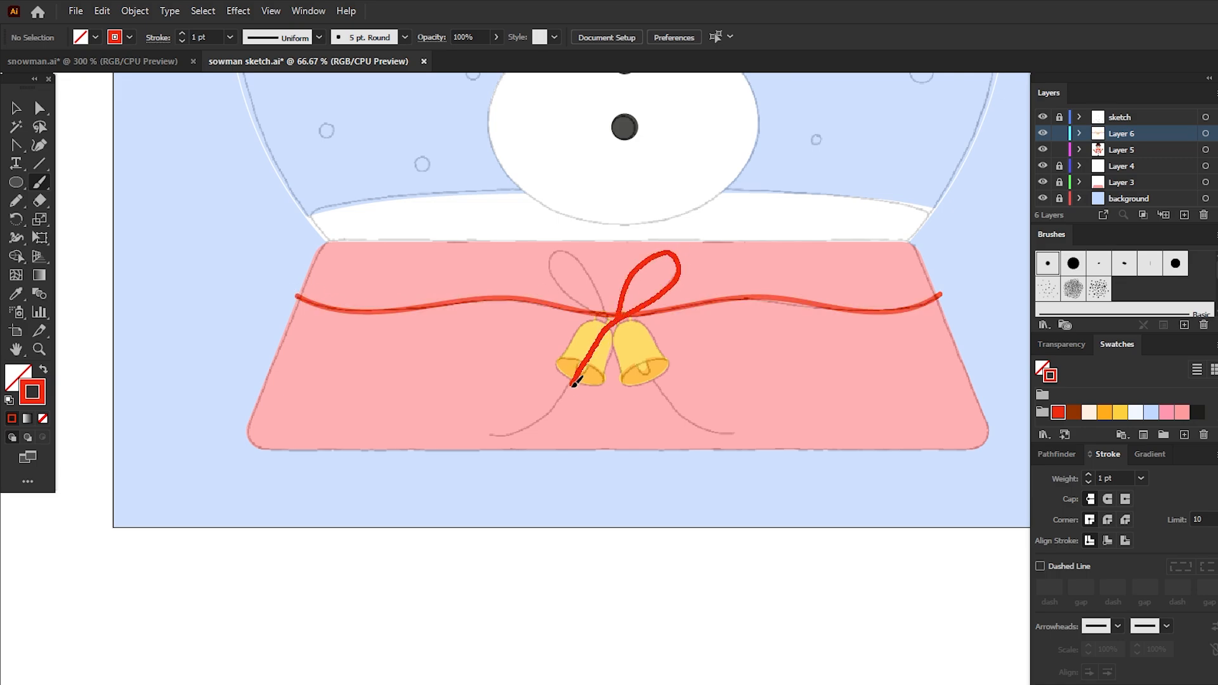
{"action": "left_click_drag", "start_coordinate": [504, 430], "coordinate": [491, 431]}
Step: Make a mirrored copy of the red loop and tail and move it over the sketched left loop
{"action": "key", "text": "v"}
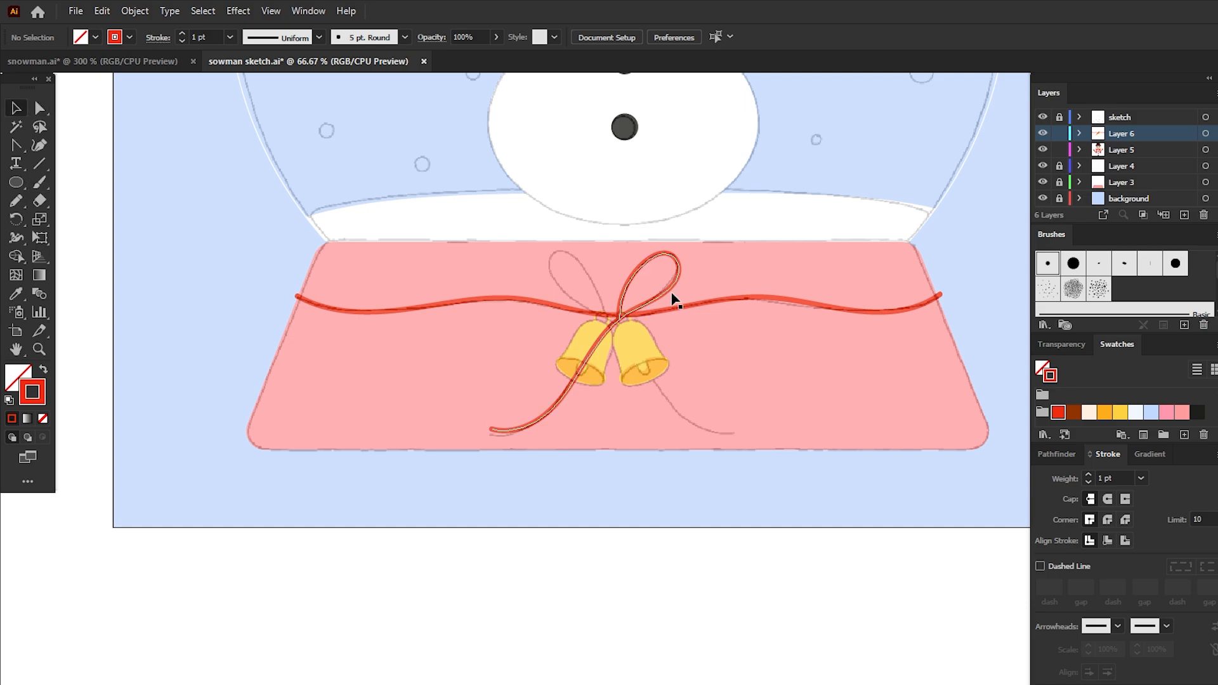
{"action": "left_click", "coordinate": [665, 293]}
{"action": "right_click", "coordinate": [664, 291]}
{"action": "mouse_move", "coordinate": [760, 554]}
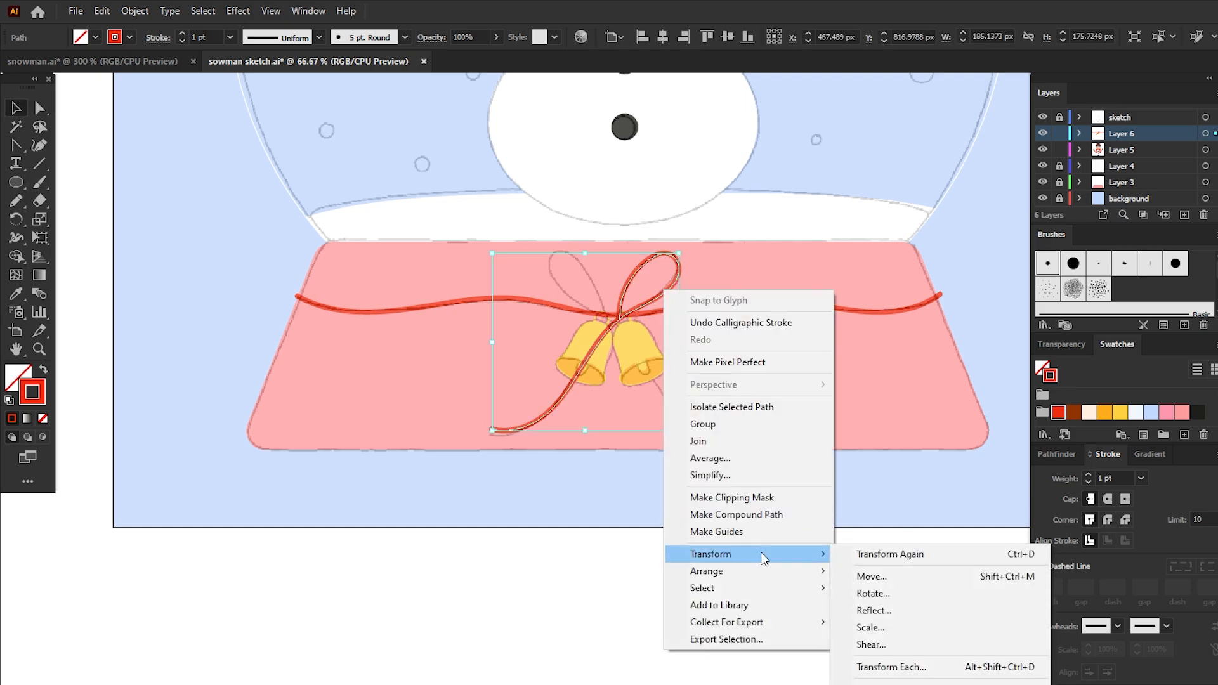
{"action": "left_click", "coordinate": [882, 610]}
{"action": "left_click", "coordinate": [765, 450]}
{"action": "left_click_drag", "start_coordinate": [631, 422], "coordinate": [677, 421]}
Step: Send the red loops, tails and horizontal ribbon behind the two bells
{"action": "key", "text": "ctrl+equal"}
{"action": "key", "text": "ctrl+equal"}
{"action": "key", "text": "ctrl+equal"}
{"action": "left_click", "coordinate": [694, 285], "text": "shift"}
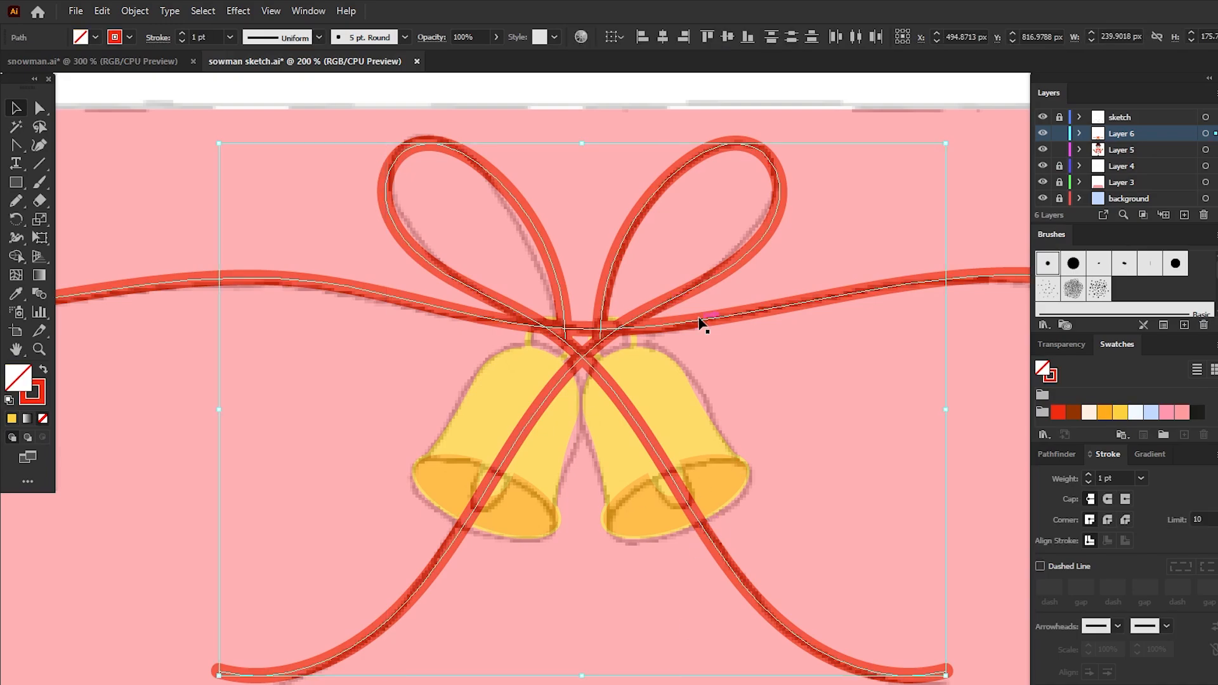
{"action": "left_click", "coordinate": [703, 322], "text": "shift"}
{"action": "key", "text": "ctrl+shift+bracketleft"}
Step: Use the Shape Builder where the right red loop crosses the bell rings so the ribbon threads through the ring
{"action": "left_click", "coordinate": [631, 336]}
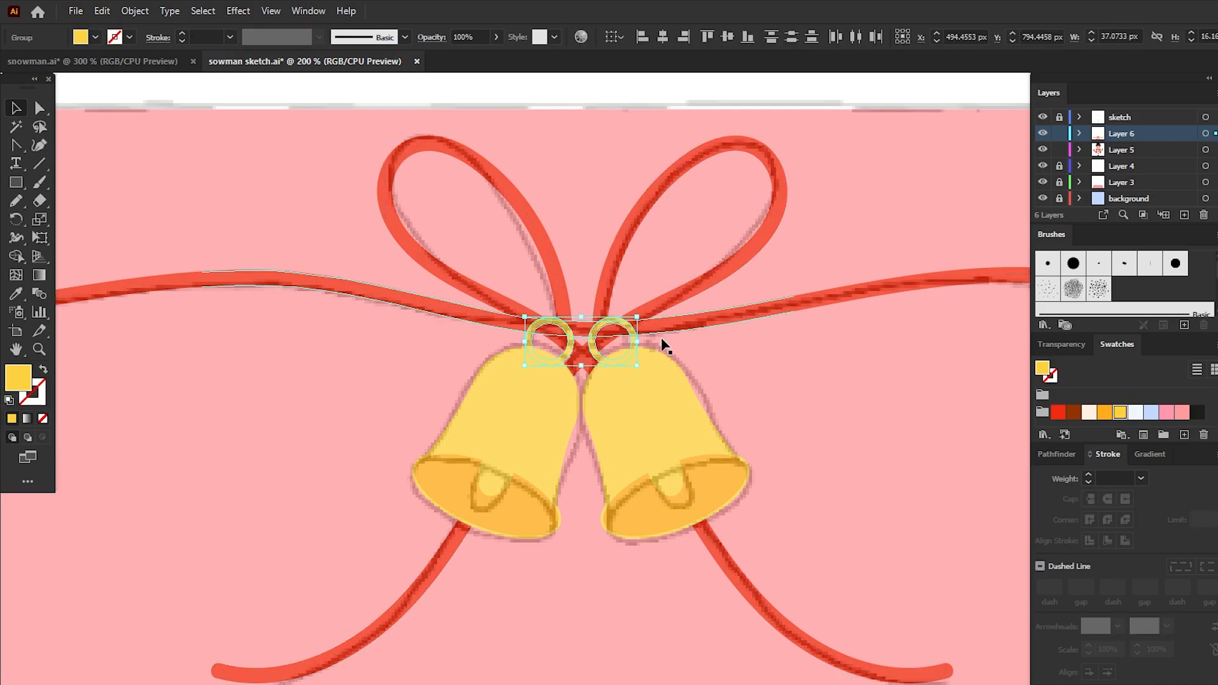
{"action": "left_click", "coordinate": [669, 305], "text": "shift"}
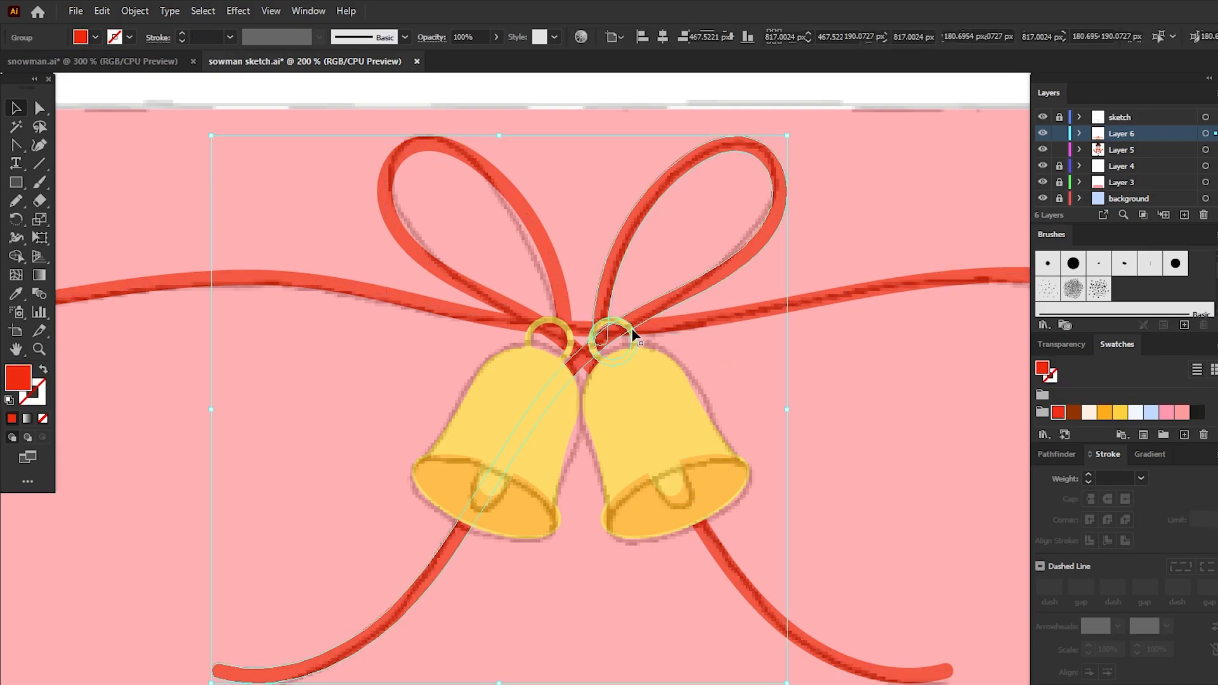
{"action": "left_click", "coordinate": [19, 255]}
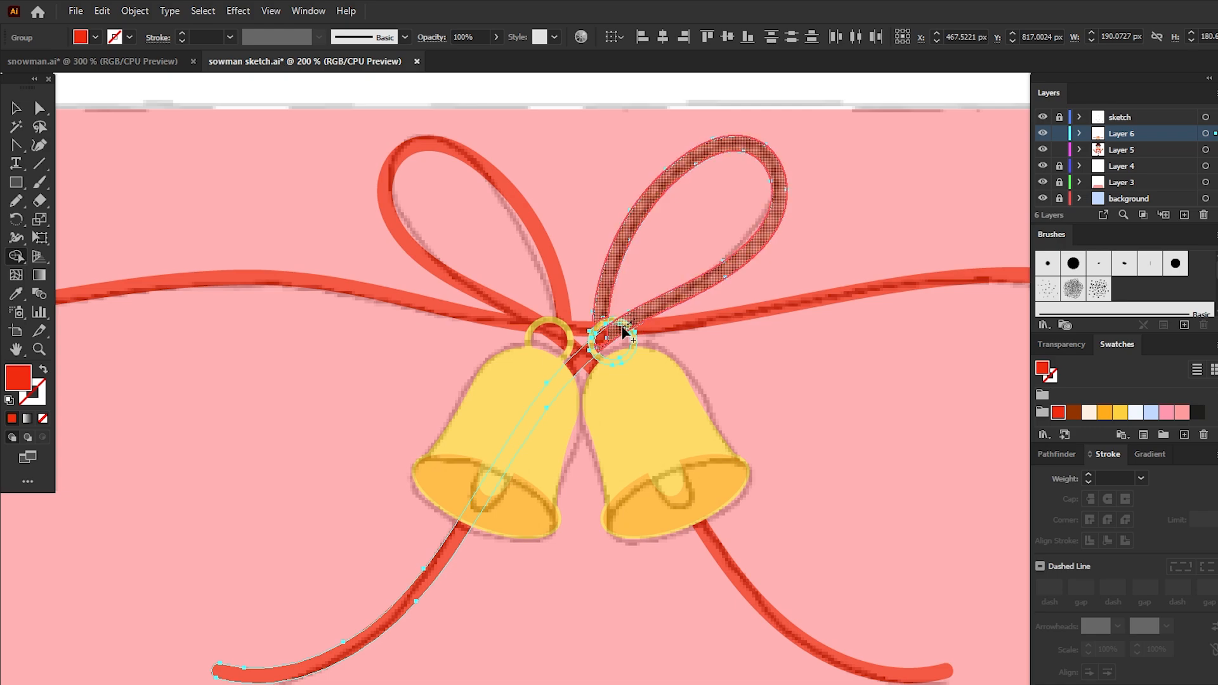
{"action": "left_click", "coordinate": [640, 317]}
{"action": "key", "text": "v"}
{"action": "left_click", "coordinate": [177, 413]}
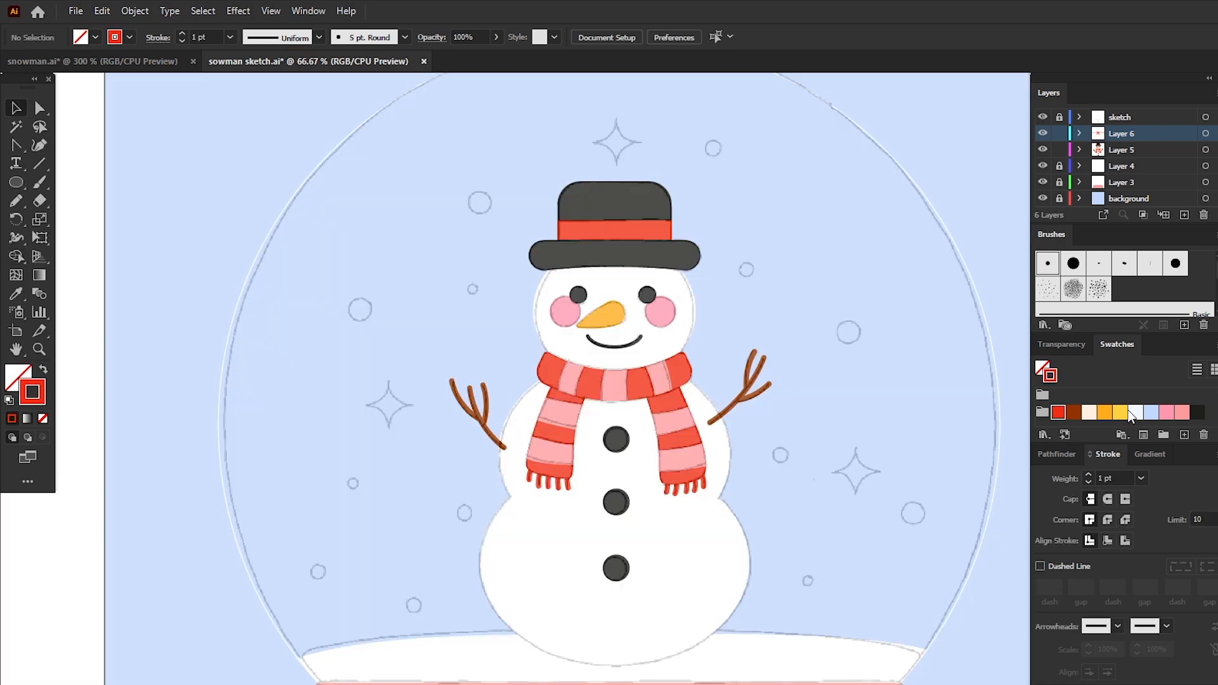
Step: Draw near-white filled circles without an outline over the sketched snow dots around the snowman
{"action": "left_click", "coordinate": [1136, 412]}
{"action": "key", "text": "shift+x"}
{"action": "key", "text": "l"}
{"action": "left_click_drag", "start_coordinate": [914, 513], "coordinate": [925, 523]}
{"action": "left_click_drag", "start_coordinate": [850, 332], "coordinate": [862, 343]}
{"action": "left_click_drag", "start_coordinate": [747, 270], "coordinate": [755, 276]}
{"action": "left_click_drag", "start_coordinate": [705, 141], "coordinate": [721, 156]}
{"action": "left_click_drag", "start_coordinate": [473, 194], "coordinate": [487, 210]}
{"action": "left_click_drag", "start_coordinate": [353, 302], "coordinate": [374, 322]}
{"action": "left_click_drag", "start_coordinate": [773, 447], "coordinate": [789, 462]}
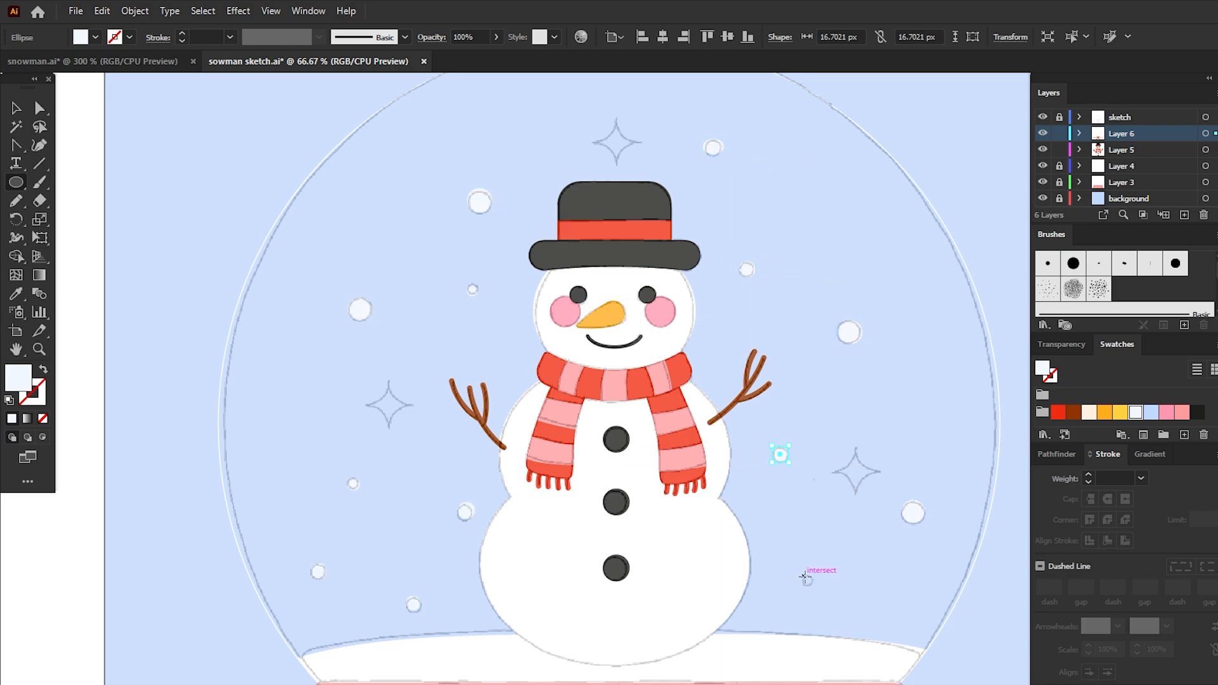
{"action": "left_click_drag", "start_coordinate": [803, 575], "coordinate": [812, 585]}
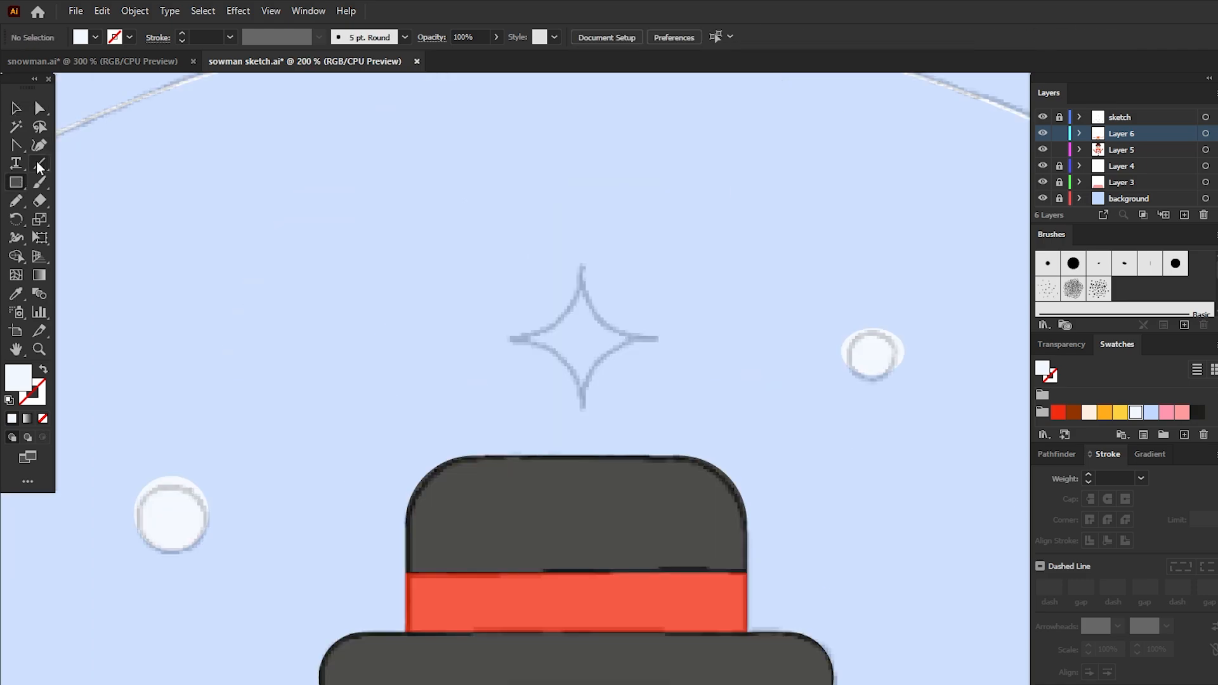
Step: Draw a near-white square about 43 px wide, turn its corners inward into a four-pointed star, and place it on the sketched star above the hat
{"action": "mouse_move", "coordinate": [596, 191]}
{"action": "left_mouse_down"}
{"action": "mouse_move", "coordinate": [634, 216]}
{"action": "mouse_move", "coordinate": [726, 321]}
{"action": "left_mouse_up"}
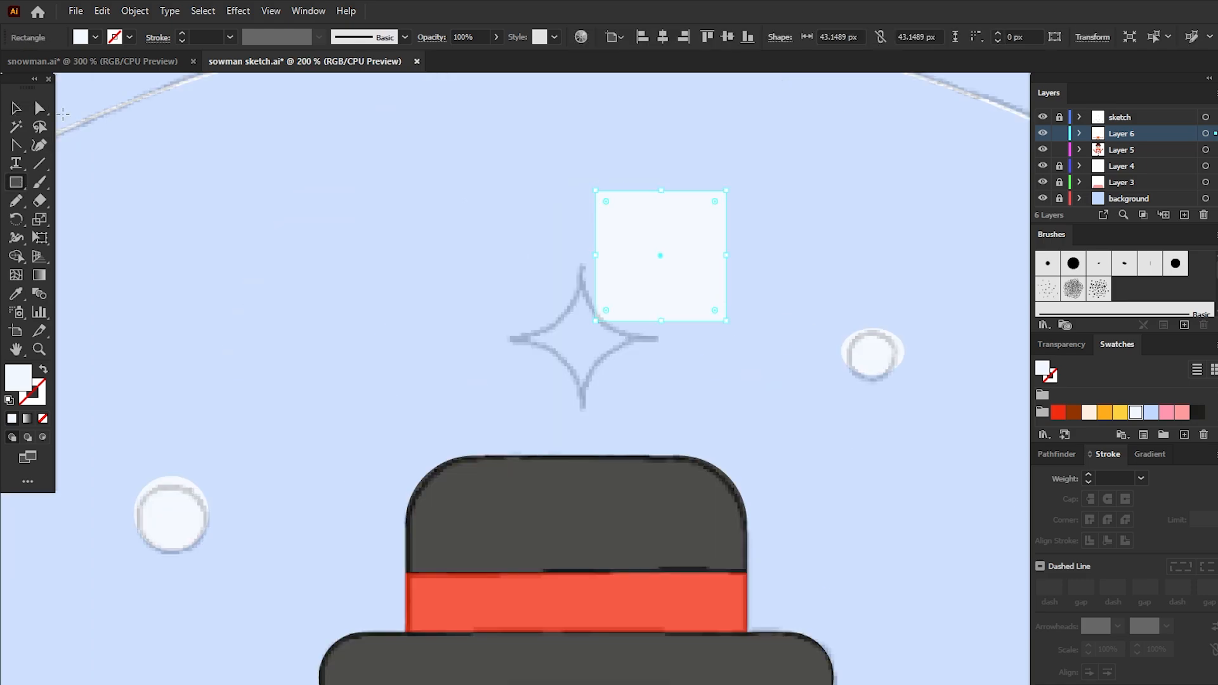
{"action": "key", "text": "a"}
{"action": "left_click_drag", "start_coordinate": [777, 159], "coordinate": [520, 381]}
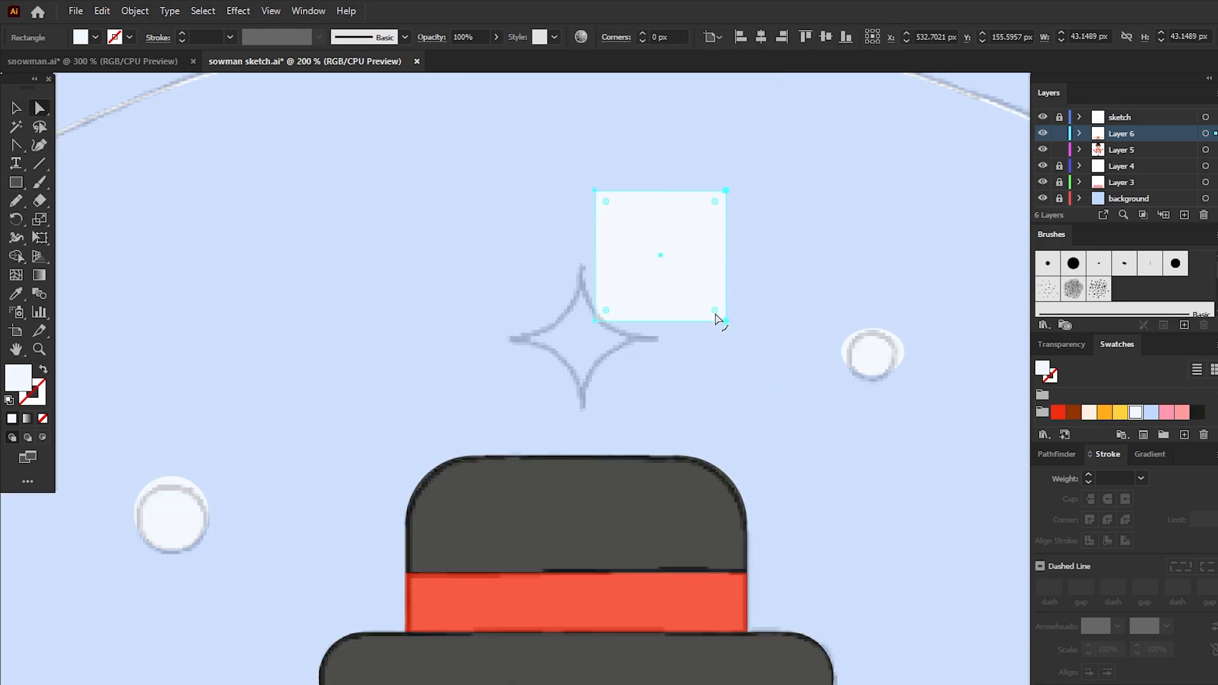
{"action": "key", "text": "Up"}
{"action": "left_click_drag", "start_coordinate": [715, 311], "coordinate": [601, 292]}
{"action": "key", "text": "v"}
{"action": "left_click_drag", "start_coordinate": [666, 256], "coordinate": [589, 336]}
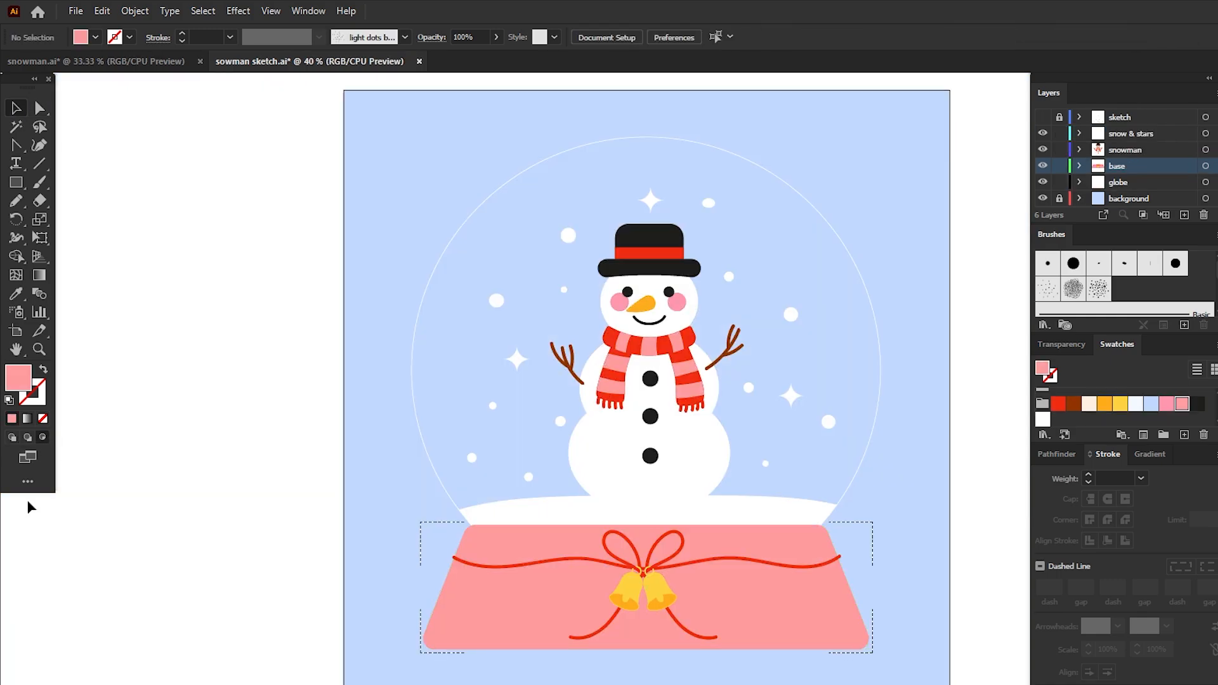
Step: Paint off-white speckles back and forth inside the pink base with the light dots brush
{"action": "left_click", "coordinate": [1090, 404]}
{"action": "left_click", "coordinate": [39, 182]}
{"action": "key", "text": "shift+x"}
{"action": "left_click_drag", "start_coordinate": [714, 513], "coordinate": [615, 551]}
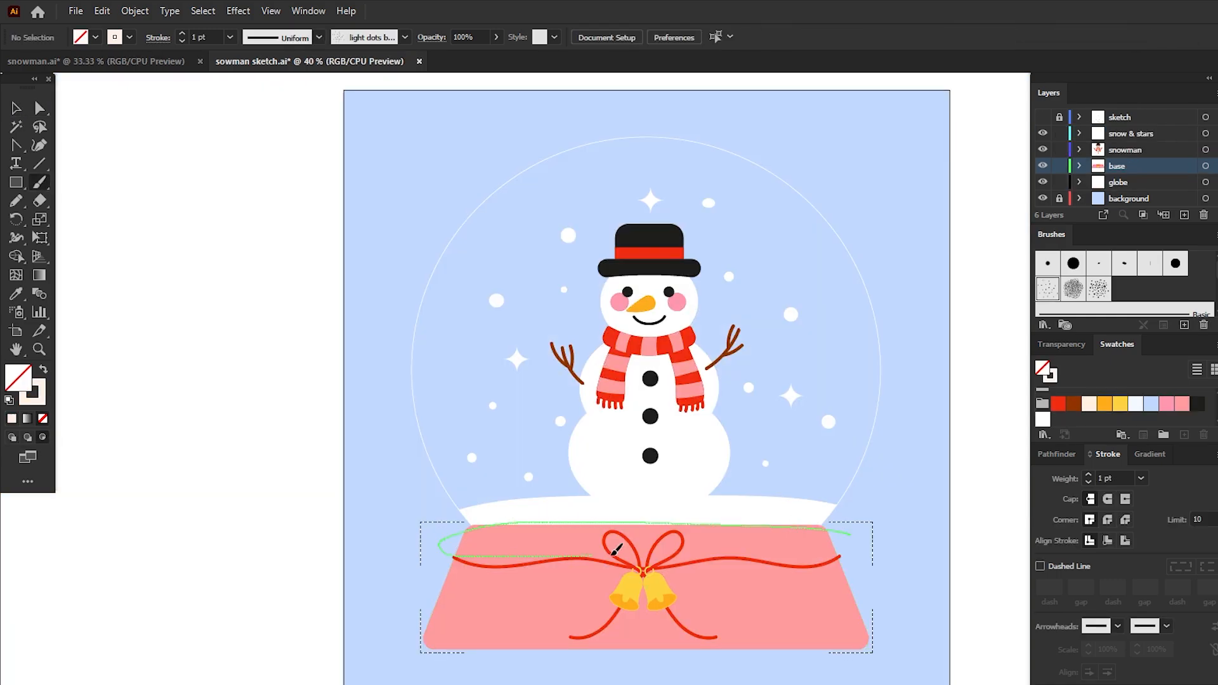
{"action": "left_click_drag", "start_coordinate": [402, 634], "coordinate": [402, 634]}
Step: Set the base speckle stroke's weight to 3 pt
{"action": "key", "text": "a"}
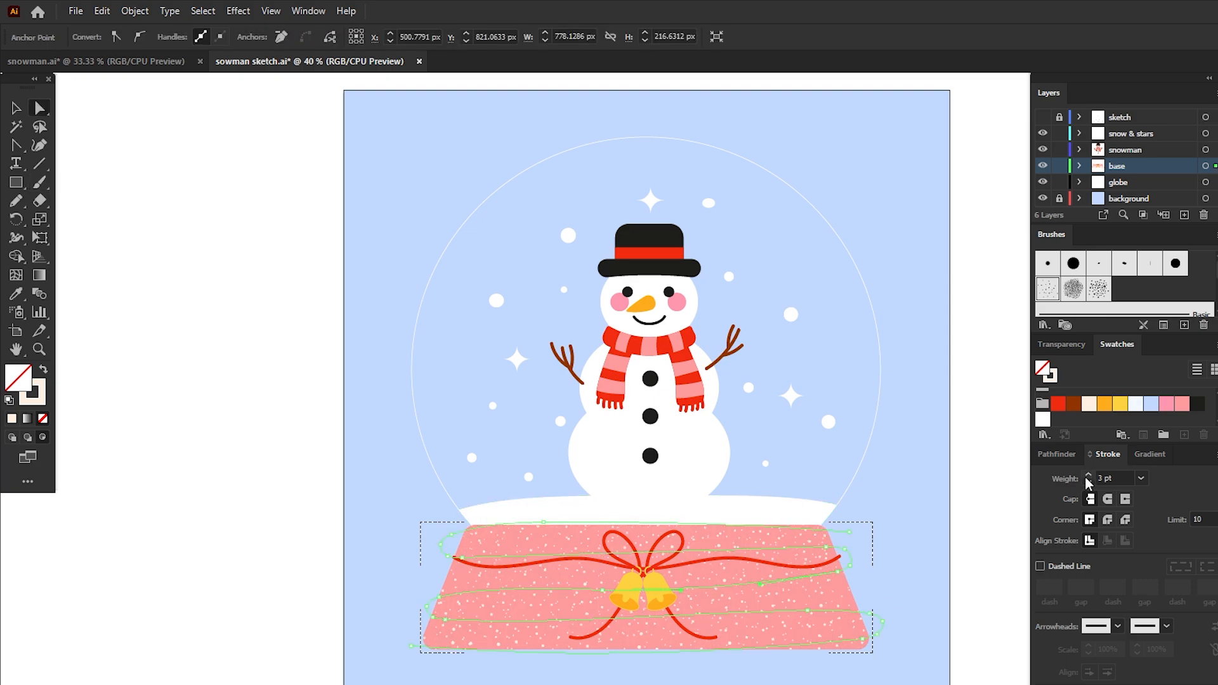
{"action": "left_click", "coordinate": [24, 114]}
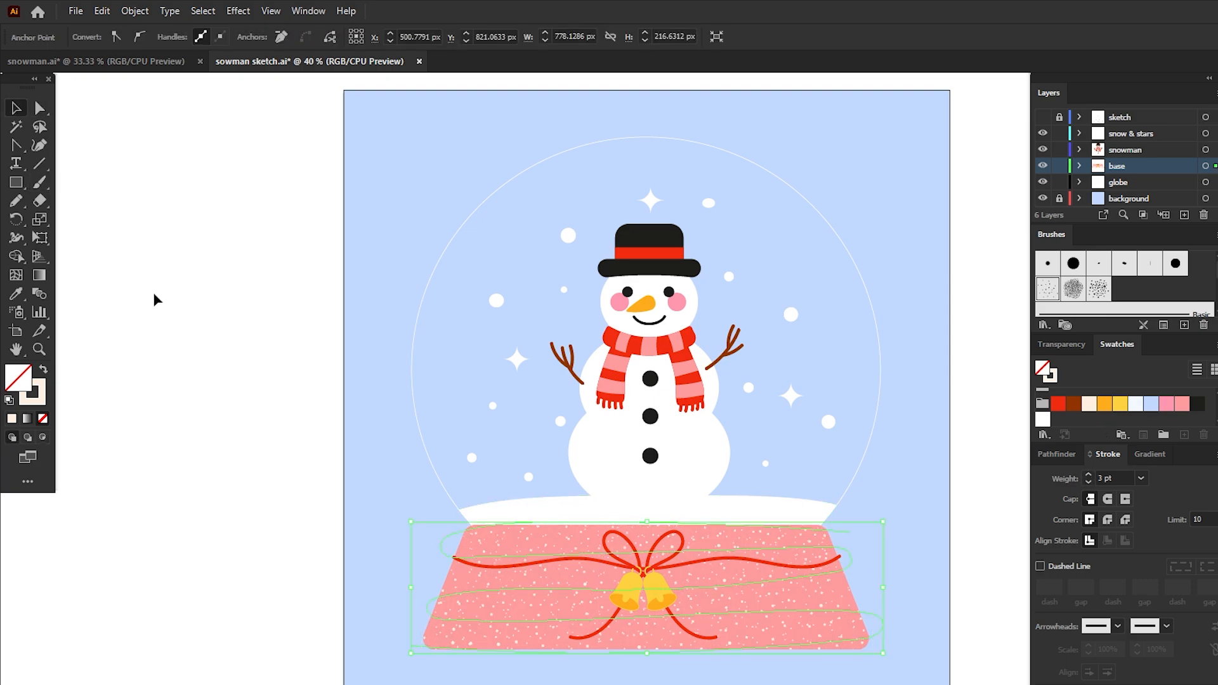
{"action": "left_click", "coordinate": [152, 299]}
Step: Paint a pale speckled stroke inside the snowman's body along its right edge with the medium dots brush
{"action": "key", "text": "ctrl+1"}
{"action": "left_click", "coordinate": [761, 599]}
{"action": "left_click", "coordinate": [43, 436]}
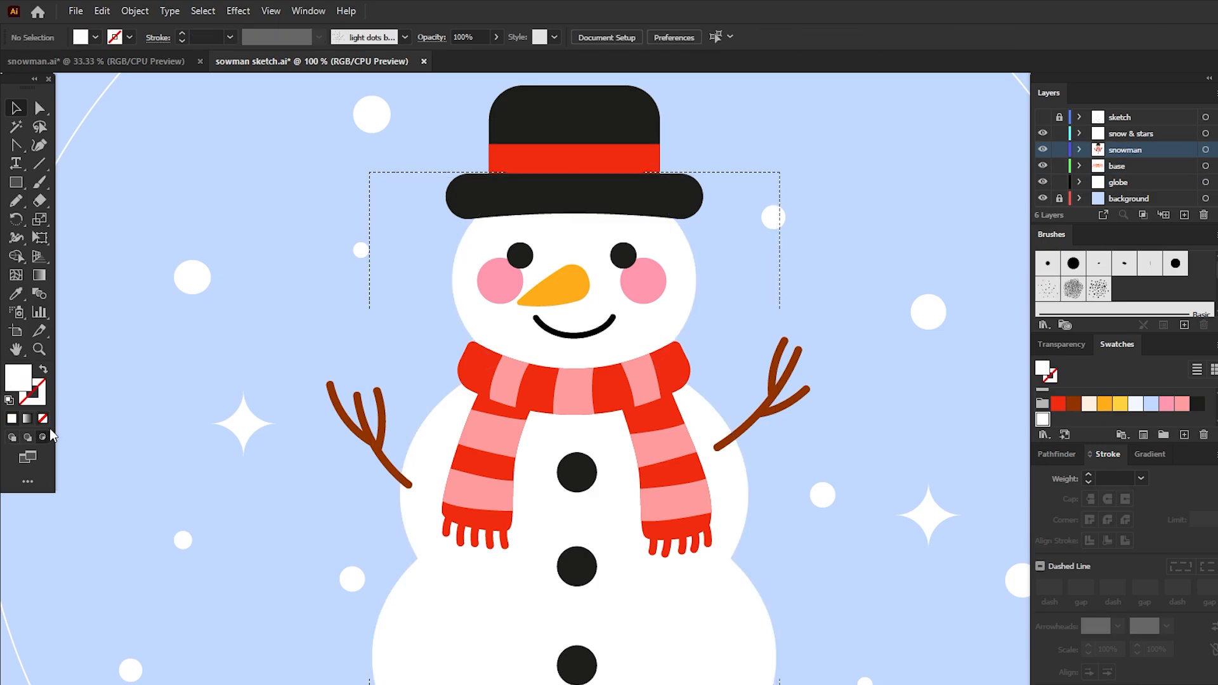
{"action": "key", "text": "shift+x"}
{"action": "left_click", "coordinate": [38, 182]}
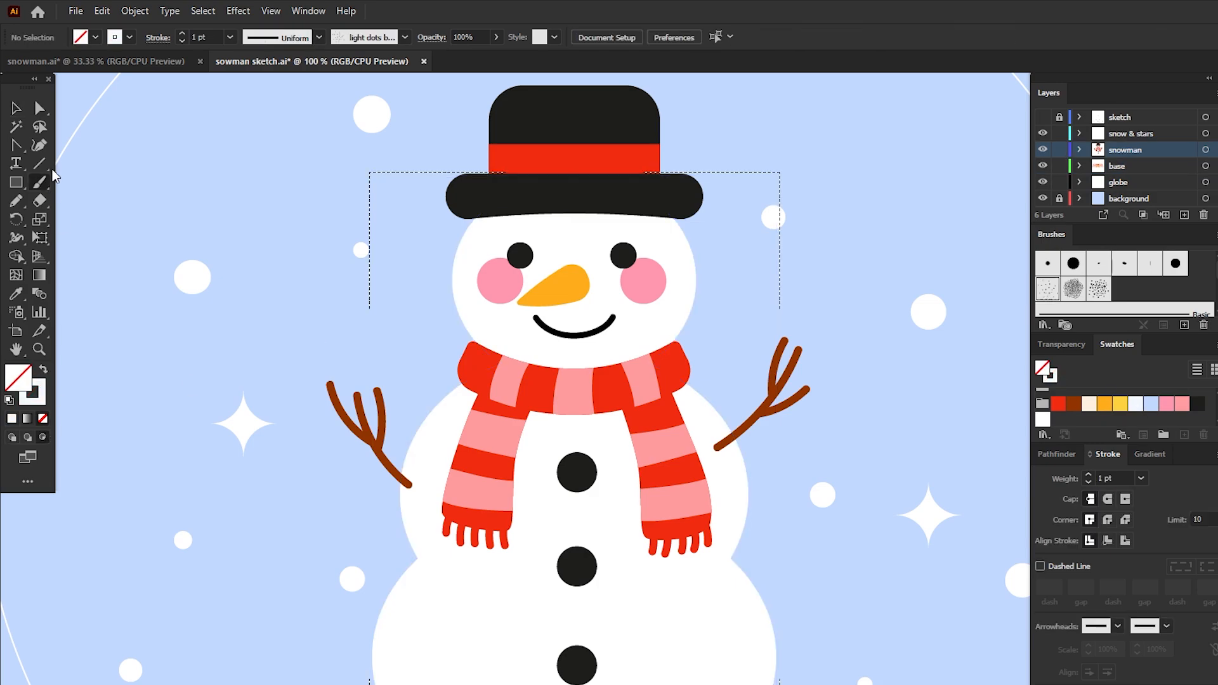
{"action": "left_click", "coordinate": [1099, 289]}
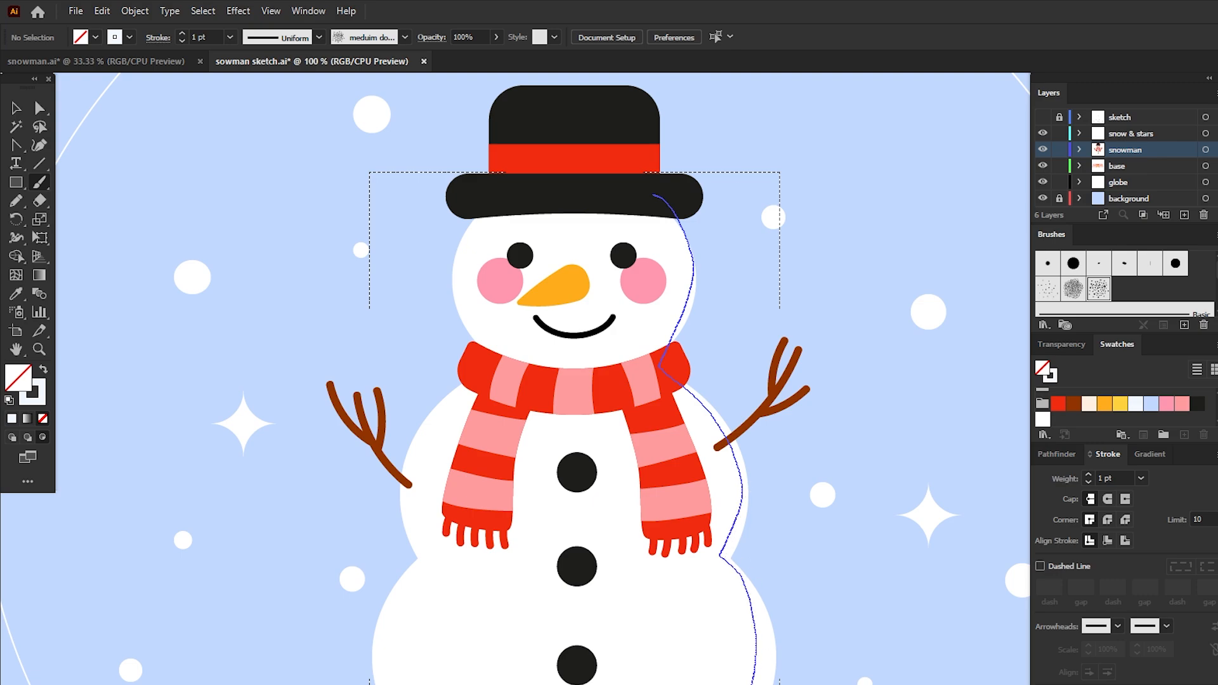
{"action": "left_click_drag", "start_coordinate": [752, 682], "coordinate": [752, 684]}
Step: Adjust the speckle path's point at the snowman's waist and set its stroke weight to 2 pt
{"action": "left_click", "coordinate": [40, 108]}
{"action": "left_click", "coordinate": [759, 657]}
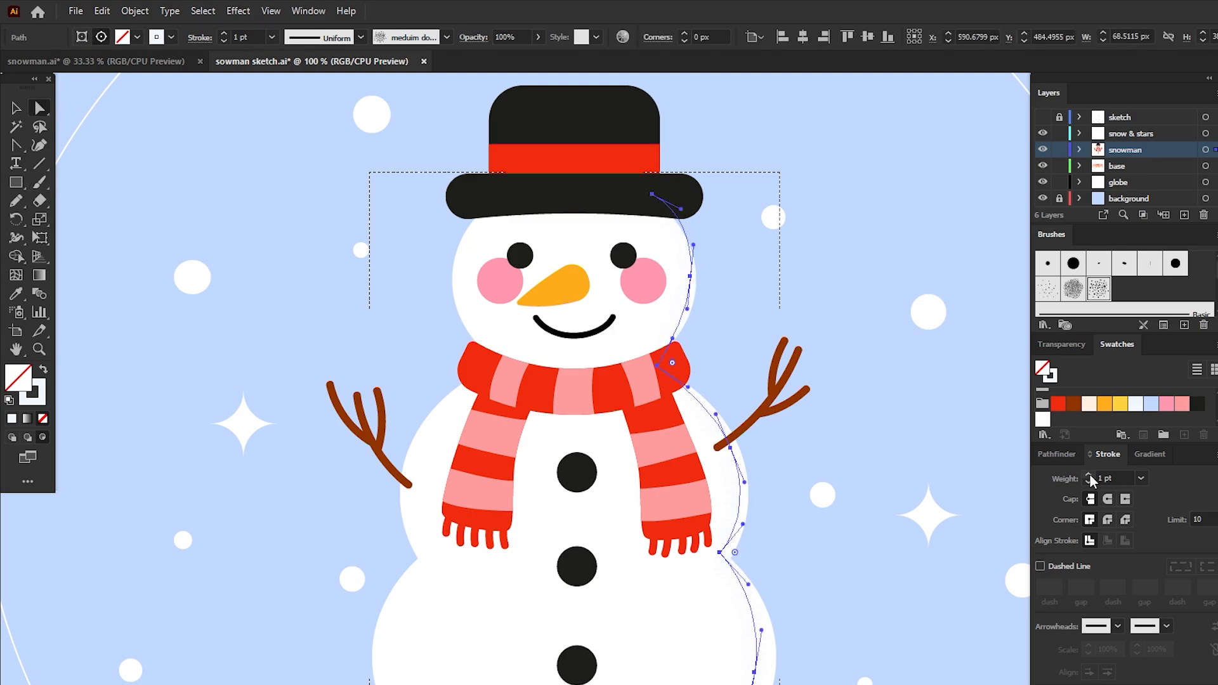
{"action": "left_click_drag", "start_coordinate": [720, 552], "coordinate": [718, 557]}
{"action": "left_click", "coordinate": [16, 113]}
{"action": "left_click", "coordinate": [71, 223]}
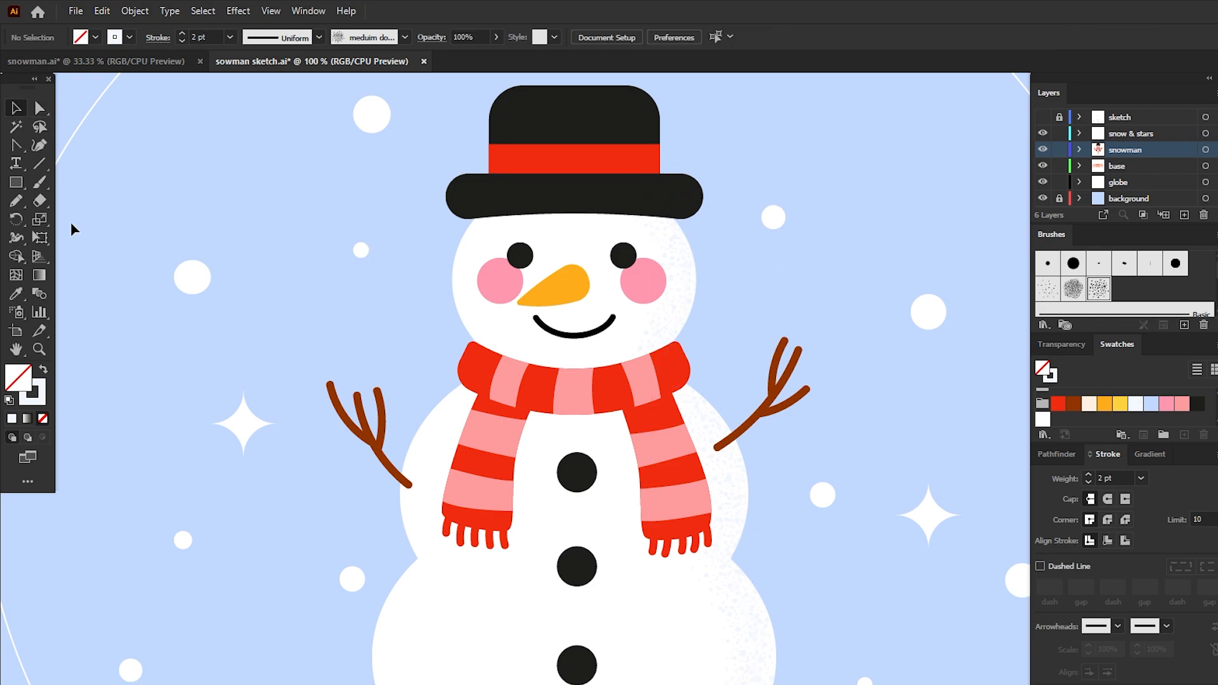
Step: Select the black crown of the snowman's hat and switch to drawing inside it
{"action": "left_click", "coordinate": [589, 115]}
{"action": "left_click", "coordinate": [43, 436]}
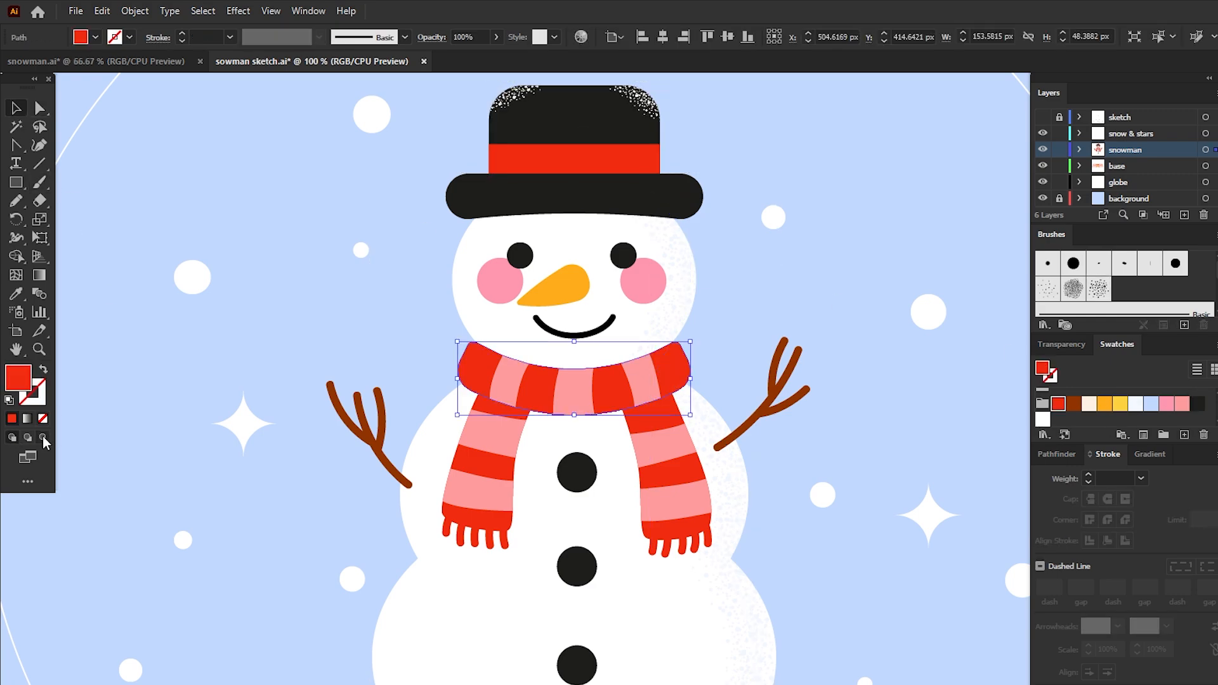
Step: Switch to drawing inside the red scarf collar and set the drawing color to c61002
{"action": "left_click", "coordinate": [43, 436]}
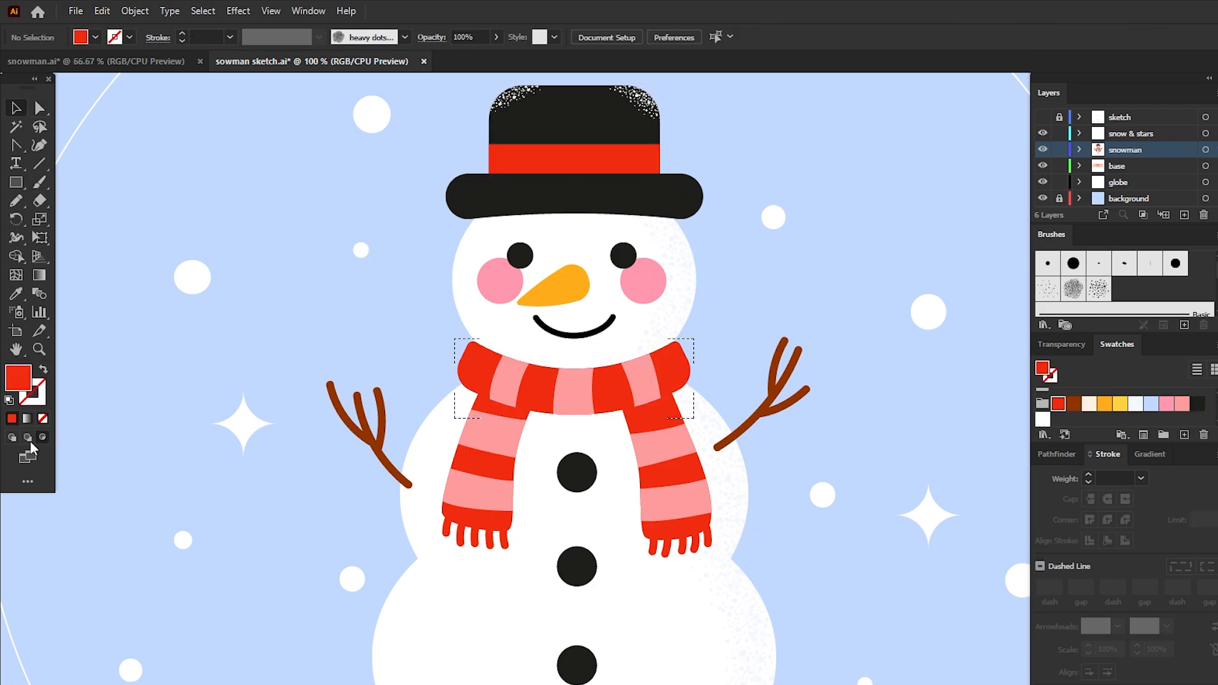
{"action": "double_click", "coordinate": [18, 379]}
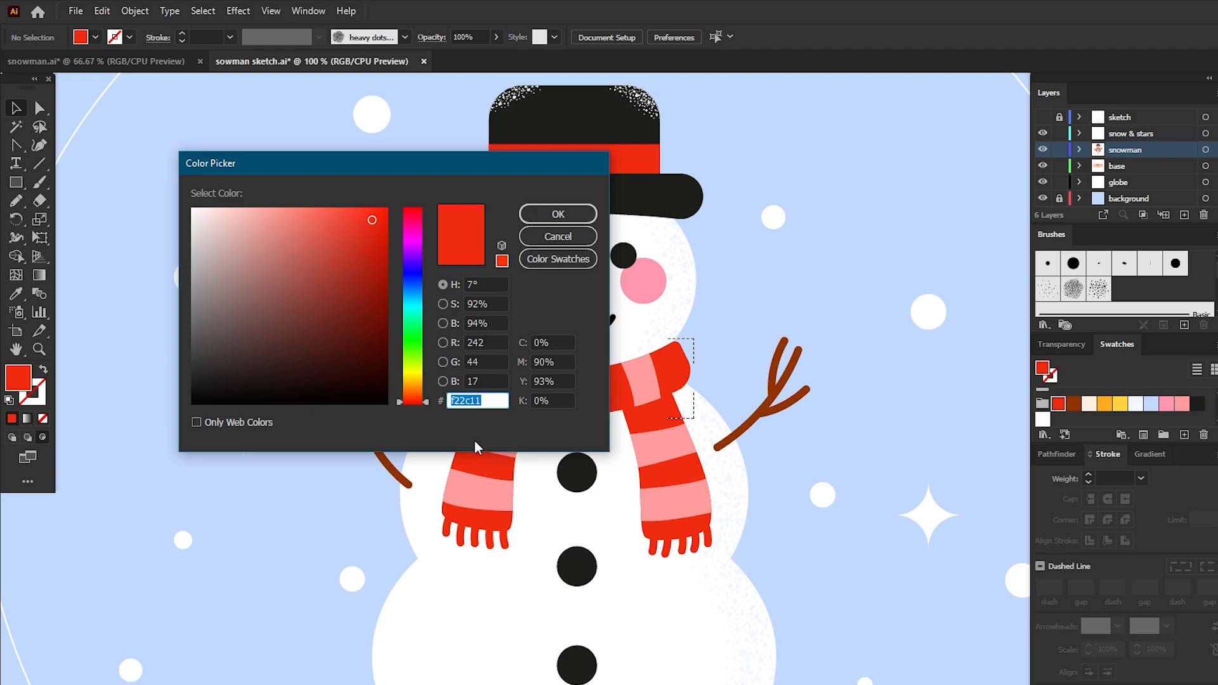
{"action": "type", "text": "c61002"}
{"action": "left_click", "coordinate": [558, 214]}
Step: Paint dark red speckles at both ends of the scarf collar with the heavy dots brush, then return to normal drawing
{"action": "left_click", "coordinate": [41, 182]}
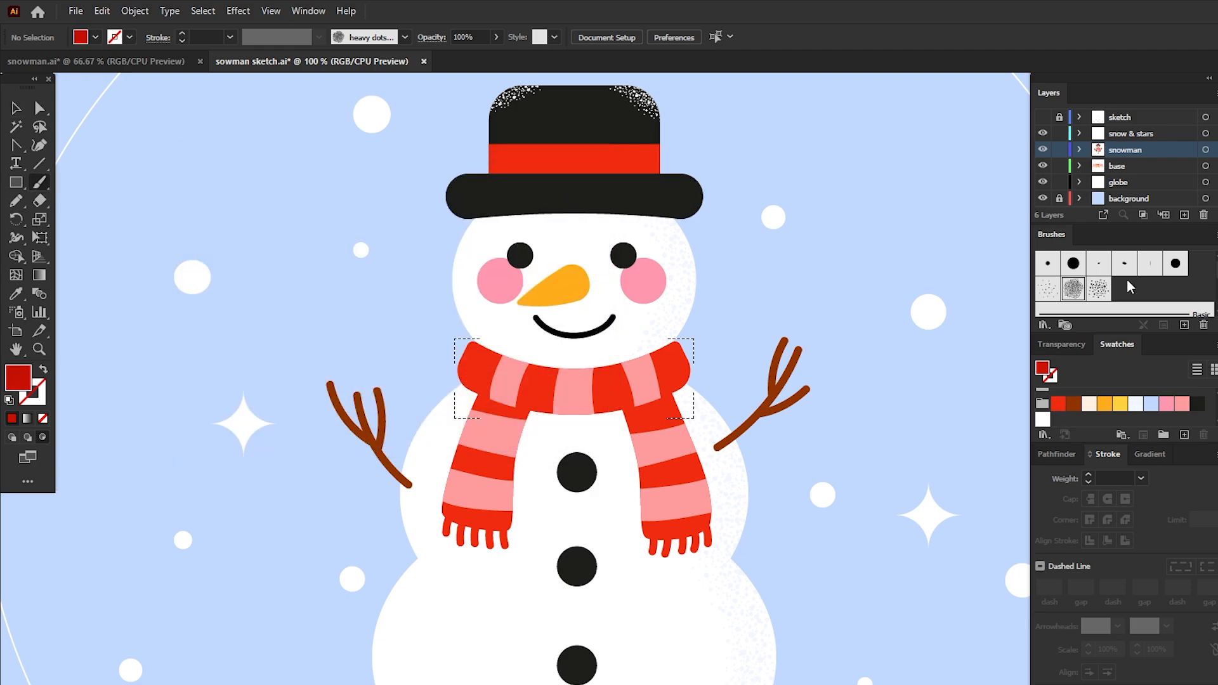
{"action": "left_click_drag", "start_coordinate": [471, 347], "coordinate": [483, 381]}
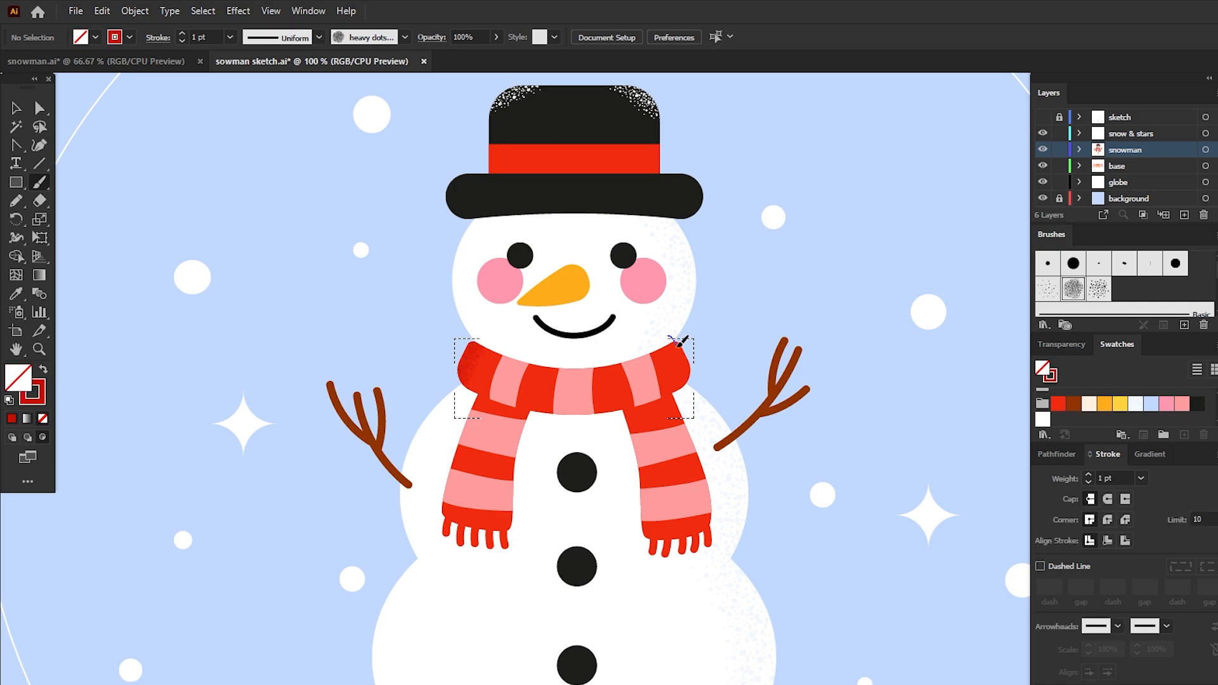
{"action": "left_click_drag", "start_coordinate": [678, 345], "coordinate": [683, 388]}
{"action": "left_click", "coordinate": [12, 437]}
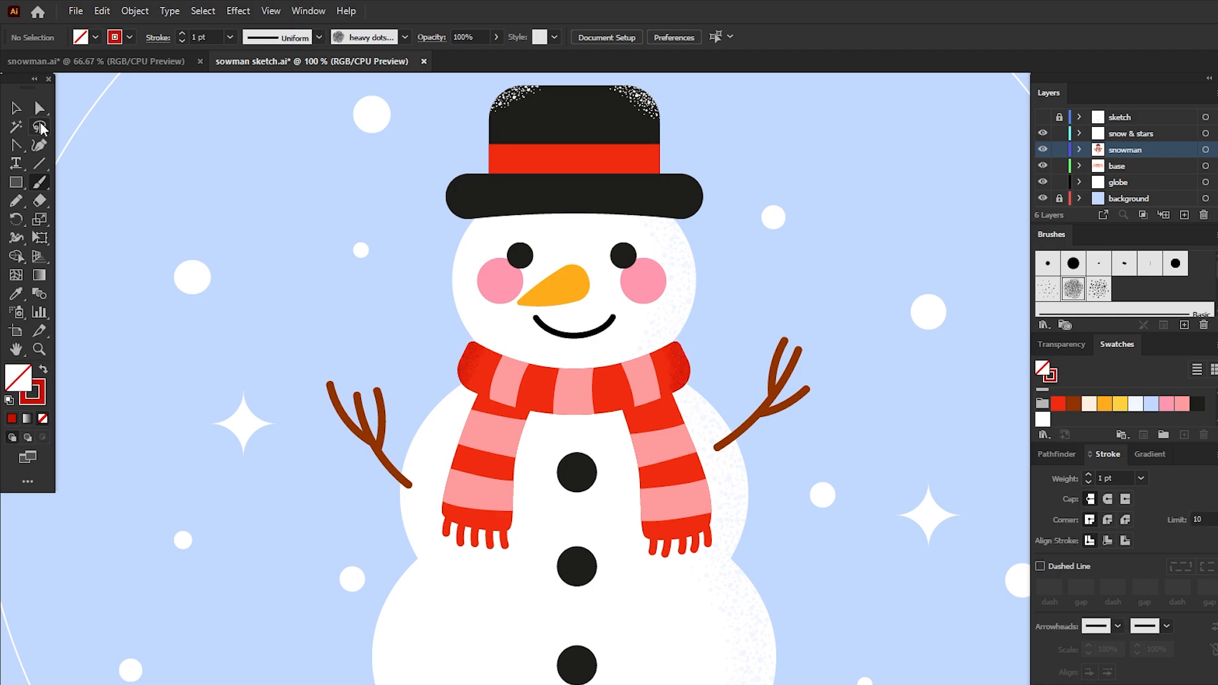
Step: Paint dark red speckles inside the scarf's right tail just below the collar, sampling the color from the existing collar speckles
{"action": "left_click", "coordinate": [15, 109]}
{"action": "left_click", "coordinate": [668, 418]}
{"action": "left_click", "coordinate": [42, 437]}
{"action": "left_click", "coordinate": [16, 294]}
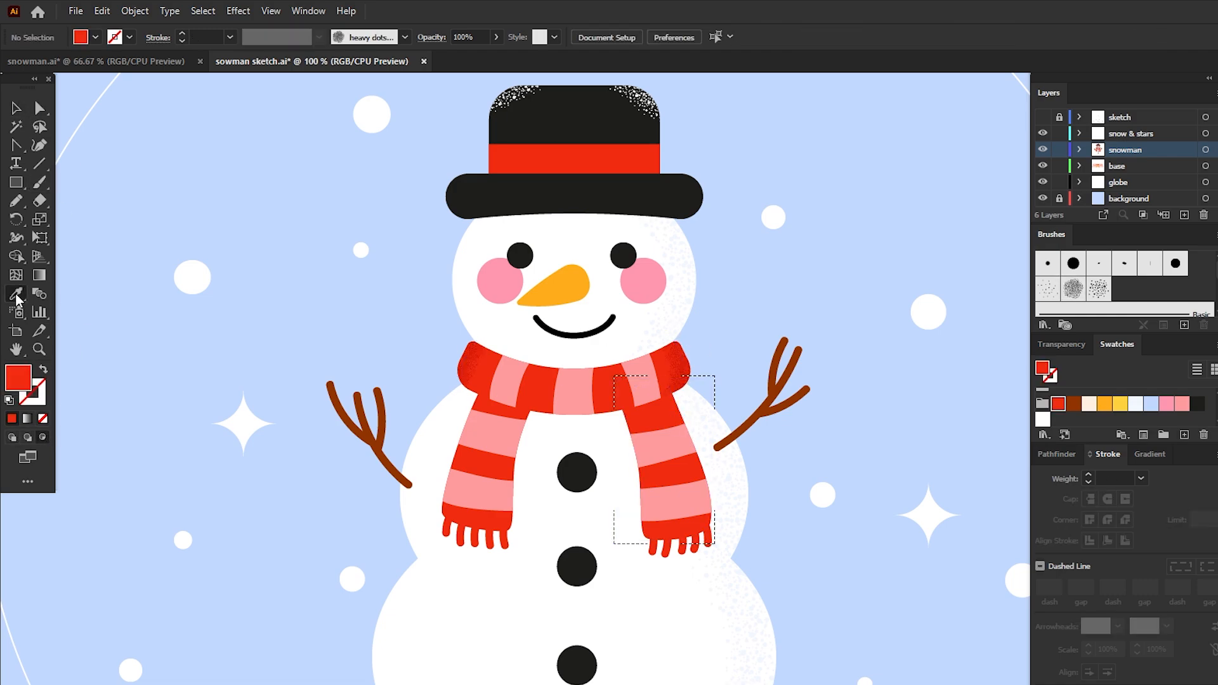
{"action": "left_click", "coordinate": [688, 352]}
{"action": "key", "text": "b"}
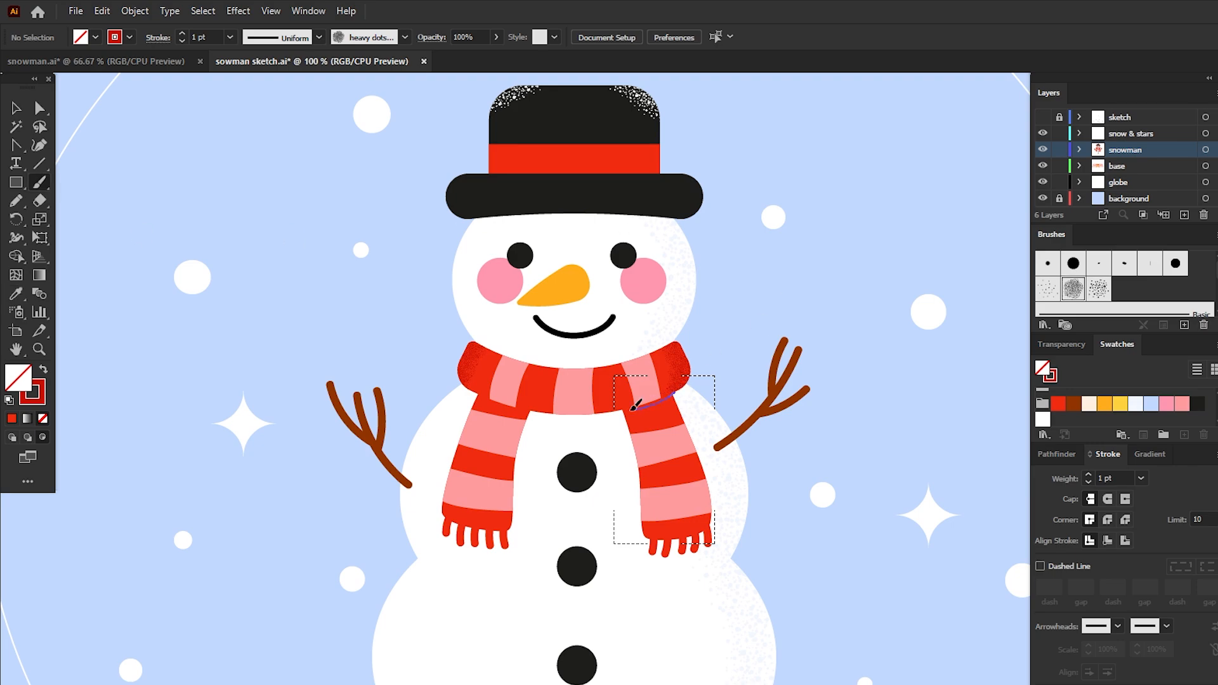
{"action": "left_click_drag", "start_coordinate": [633, 407], "coordinate": [630, 410]}
{"action": "left_click", "coordinate": [15, 435]}
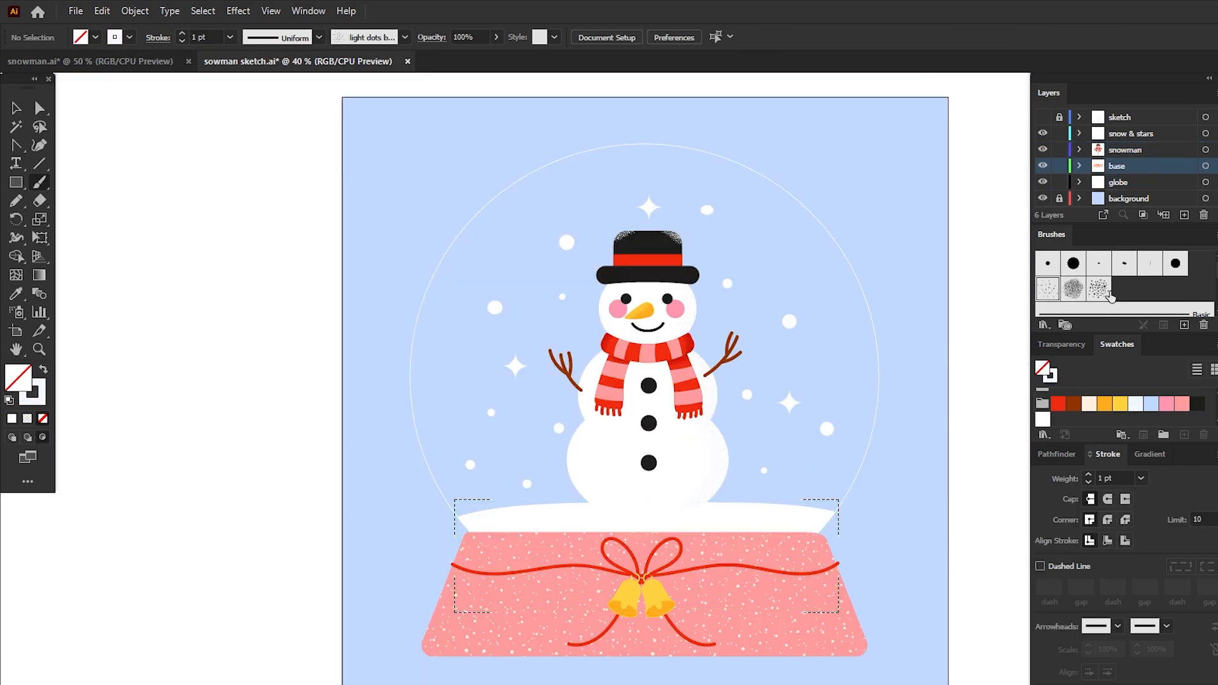
Step: Paint speckles back and forth inside the snow mound on the base with the medium dots brush and set their stroke weight to 3 pt
{"action": "left_click", "coordinate": [1098, 292]}
{"action": "mouse_move", "coordinate": [835, 511]}
{"action": "left_mouse_down"}
{"action": "mouse_move", "coordinate": [515, 505]}
{"action": "mouse_move", "coordinate": [488, 527]}
{"action": "left_mouse_up"}
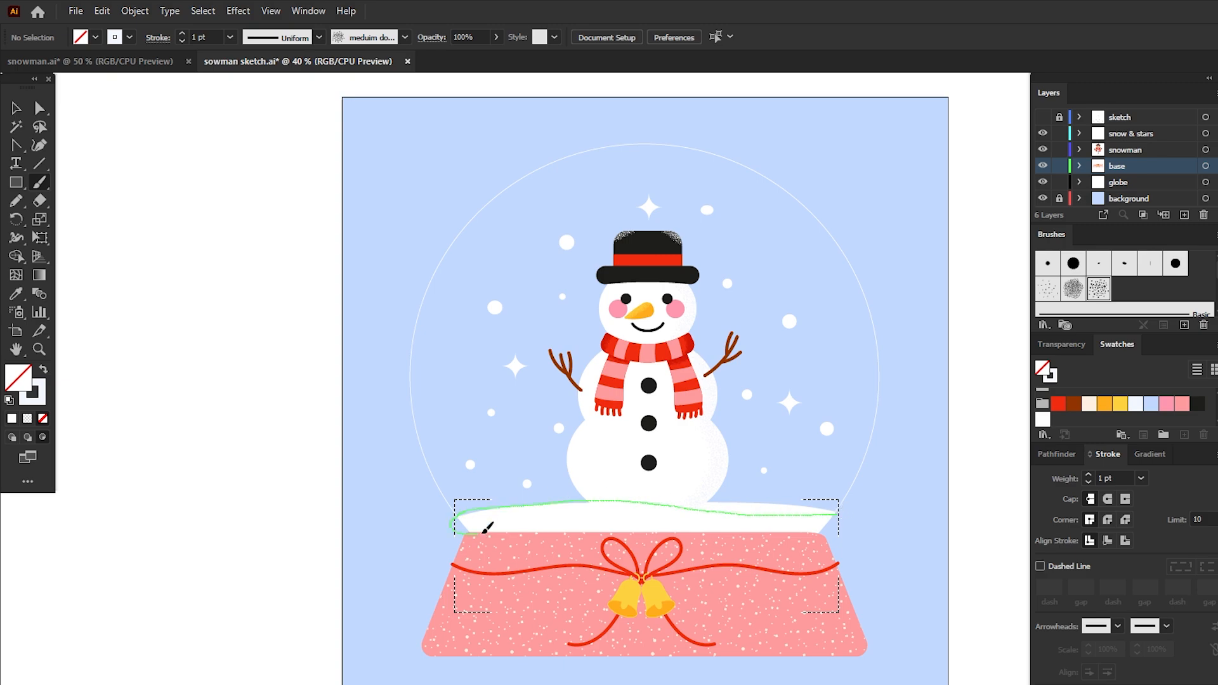
{"action": "left_click", "coordinate": [39, 108]}
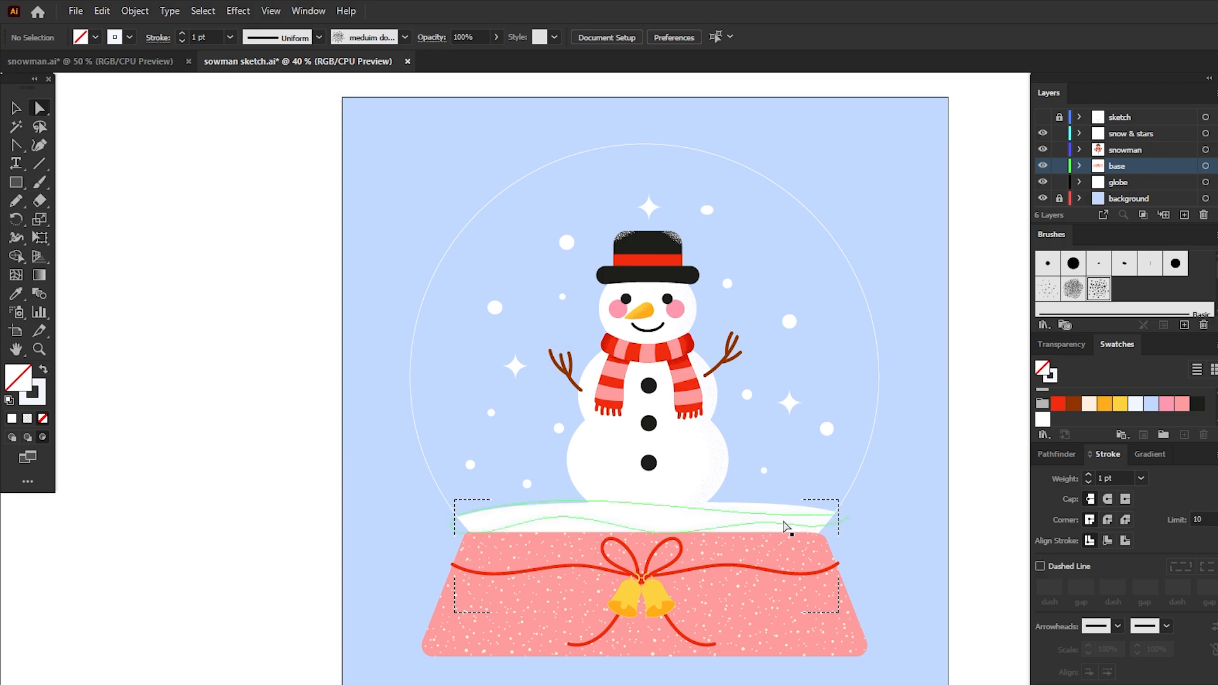
{"action": "left_click", "coordinate": [790, 526]}
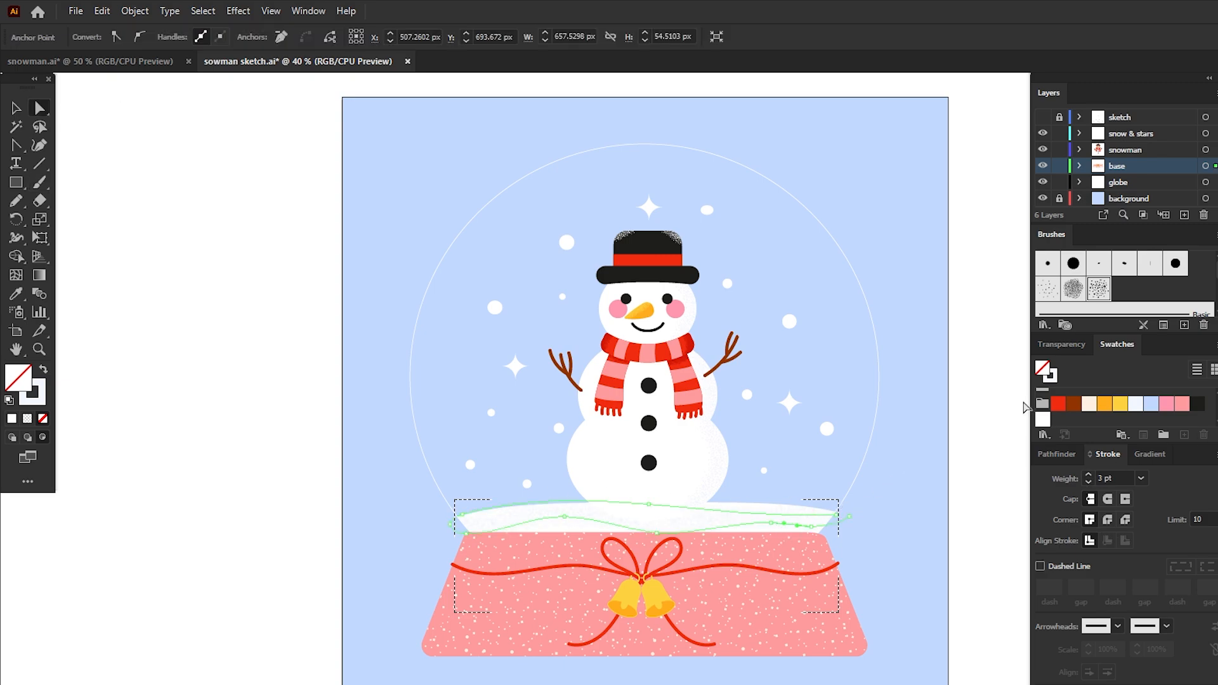
Step: Apply the medium dots brush to the globe circle's outline with a 5 pt stroke weight
{"action": "left_click", "coordinate": [16, 108]}
{"action": "left_click", "coordinate": [878, 408]}
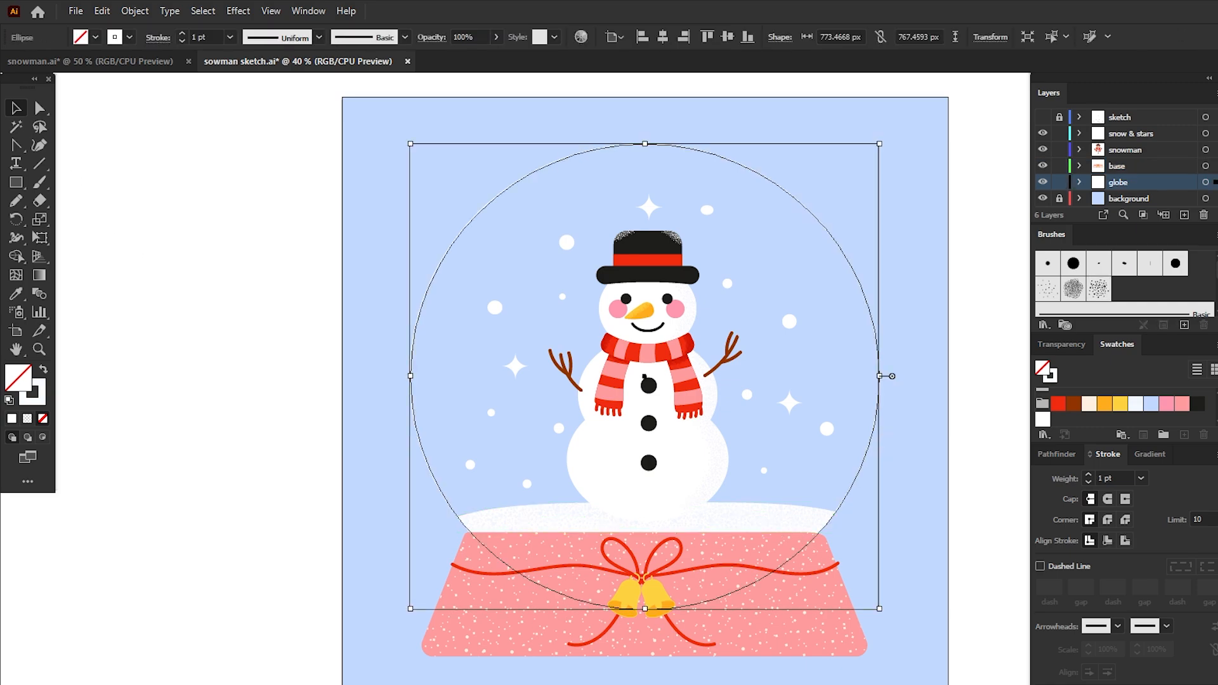
{"action": "left_click", "coordinate": [40, 399]}
{"action": "left_click", "coordinate": [1096, 293]}
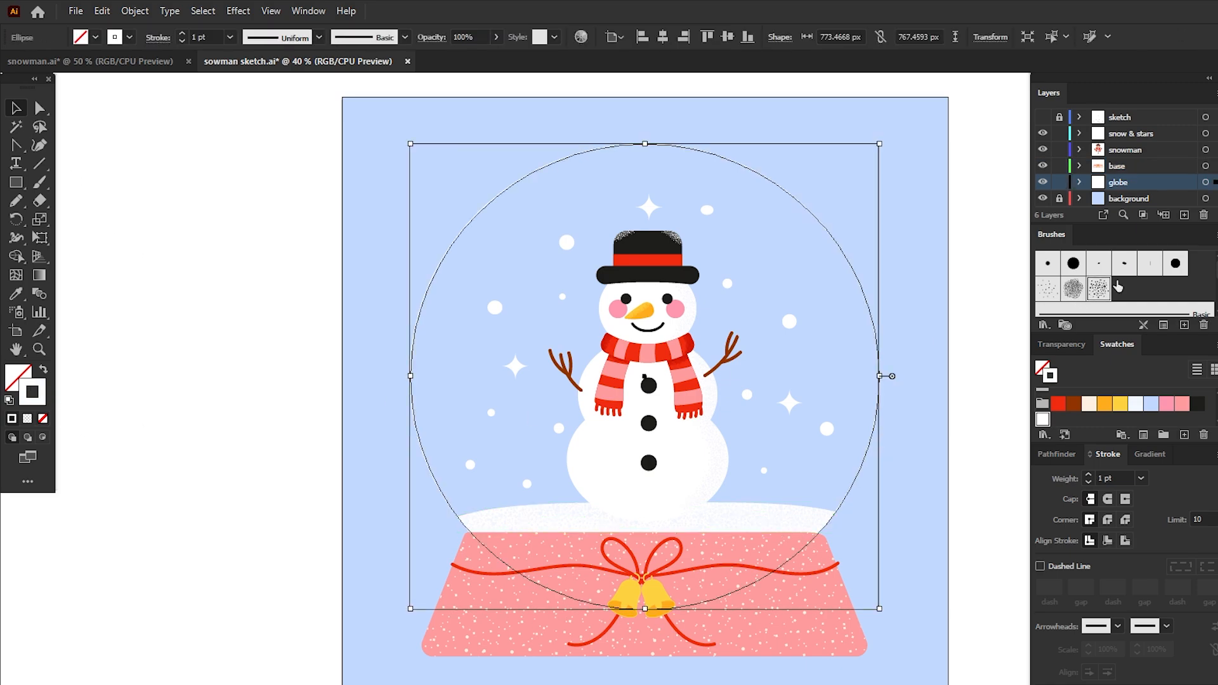
{"action": "left_click", "coordinate": [1141, 478]}
{"action": "left_click", "coordinate": [1169, 209]}
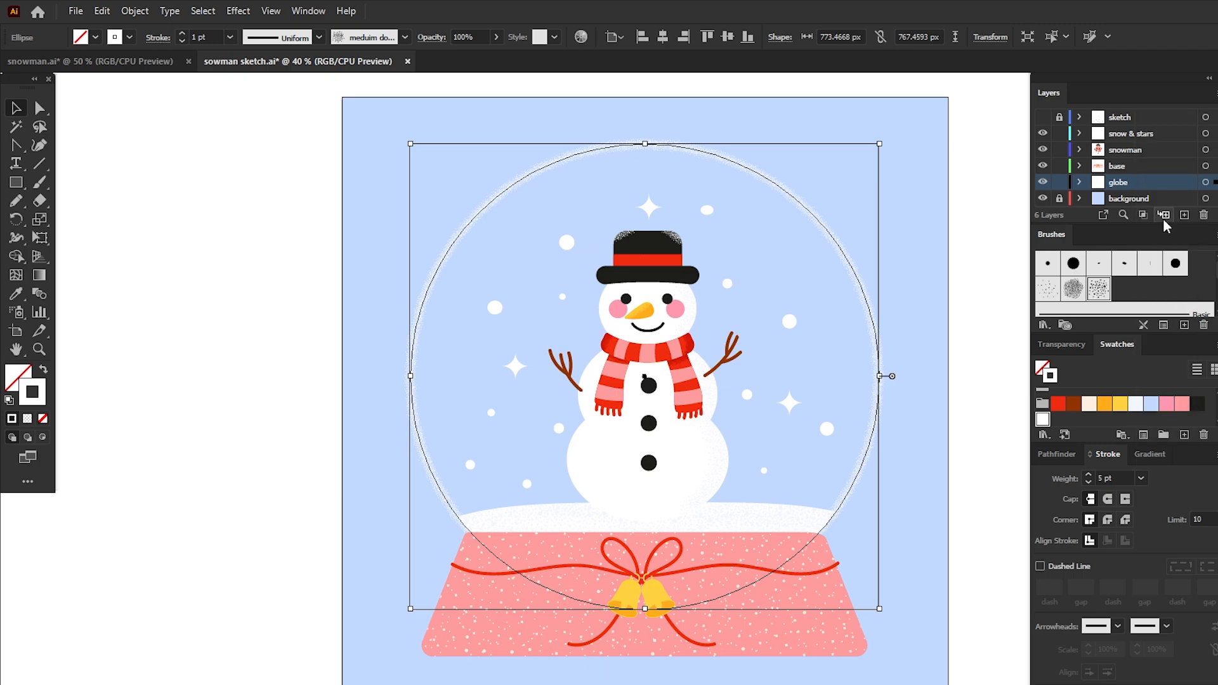
Step: Make a clipping mask so the speckled ring stays inside the globe circle
{"action": "right_click", "coordinate": [874, 378]}
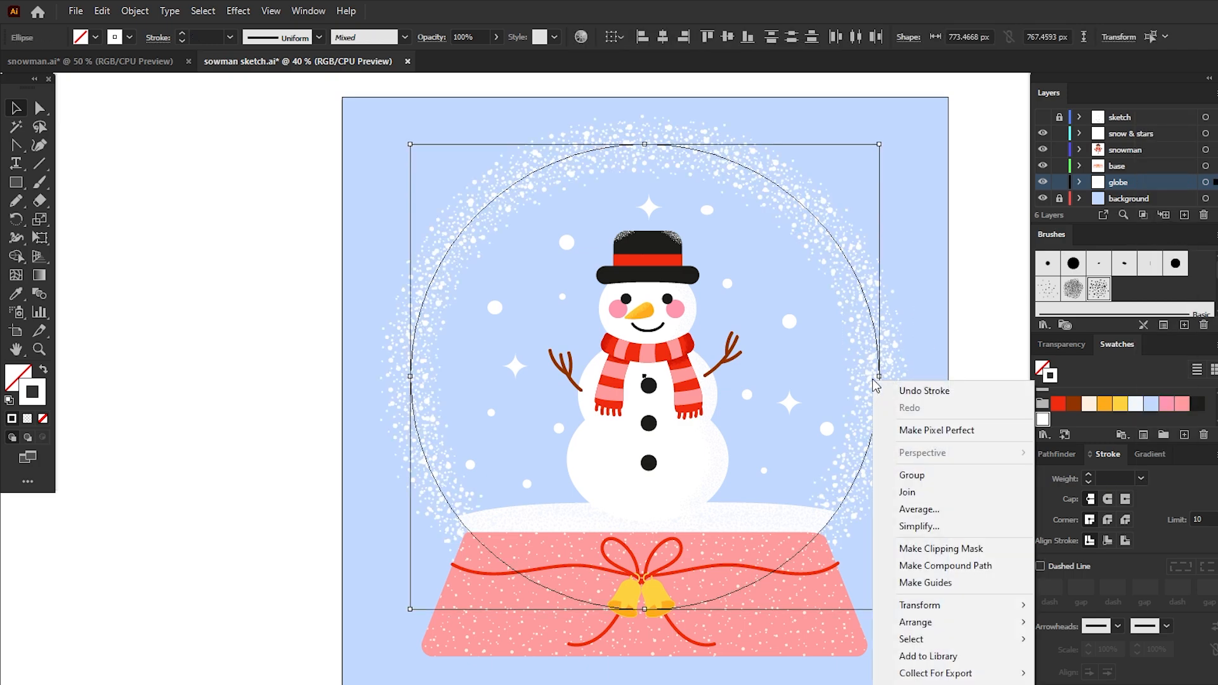
{"action": "left_click", "coordinate": [939, 550]}
{"action": "left_click", "coordinate": [904, 458]}
Step: Fill the globe circle with a radial gradient and make both color stops white
{"action": "left_click", "coordinate": [789, 323]}
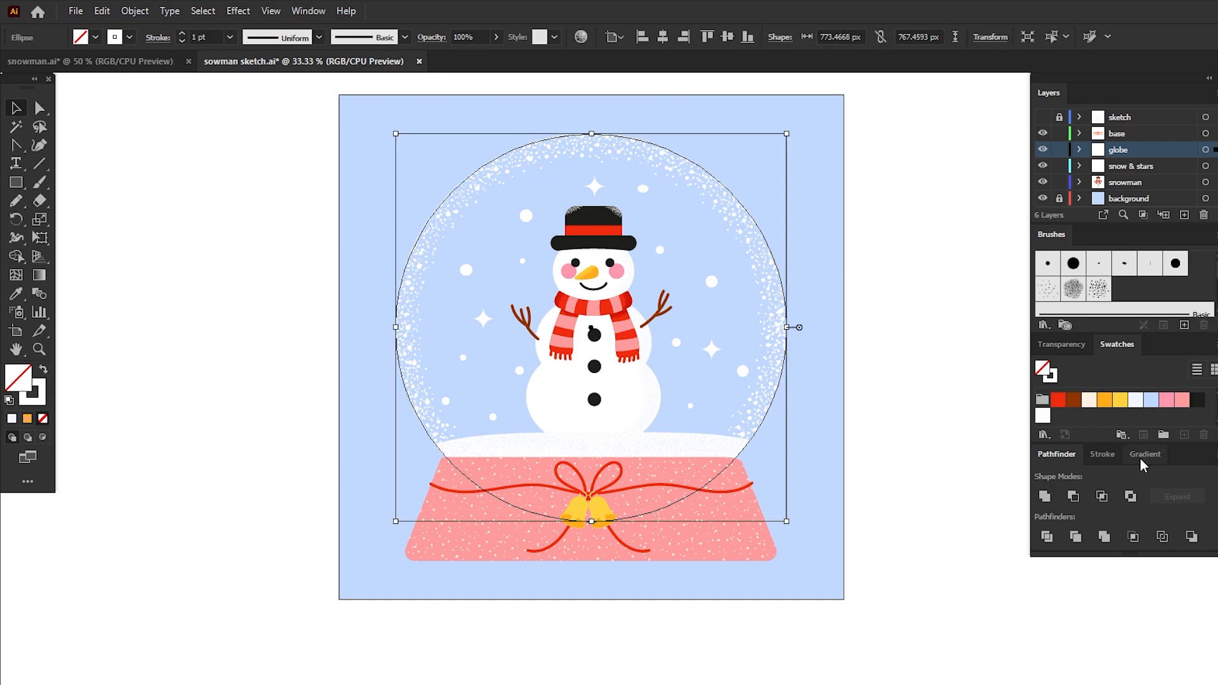
{"action": "left_click", "coordinate": [1145, 455]}
{"action": "left_click", "coordinate": [1128, 479]}
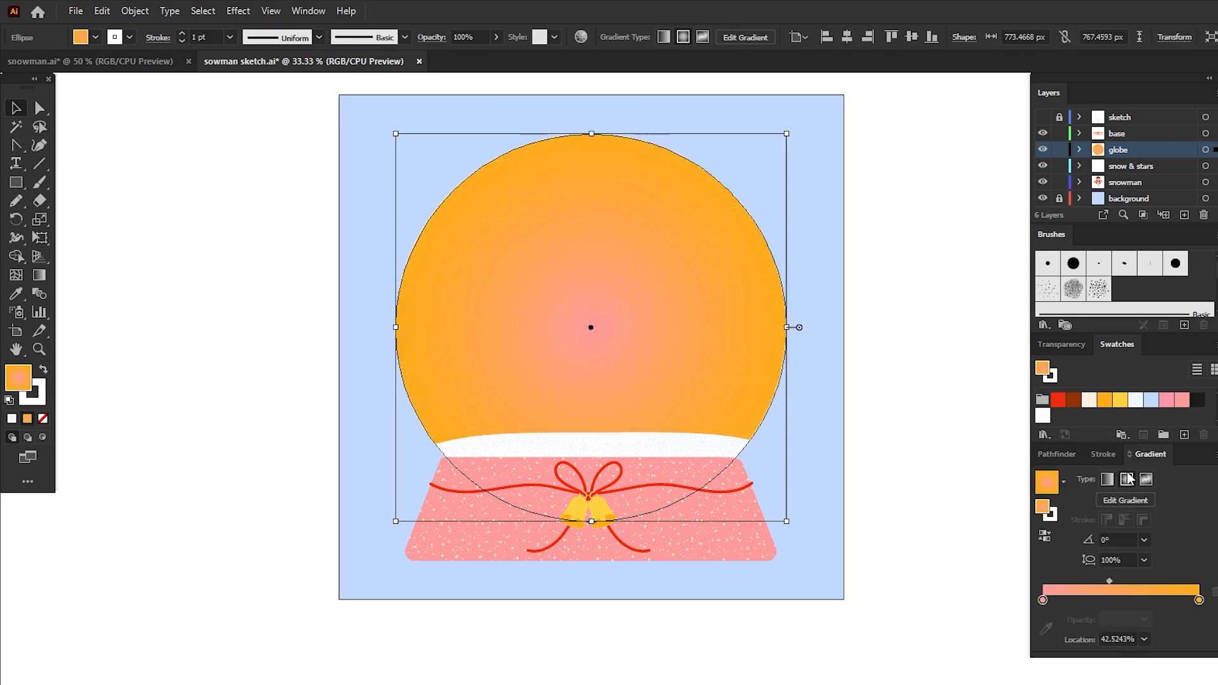
{"action": "double_click", "coordinate": [1200, 601]}
{"action": "left_click", "coordinate": [1022, 648]}
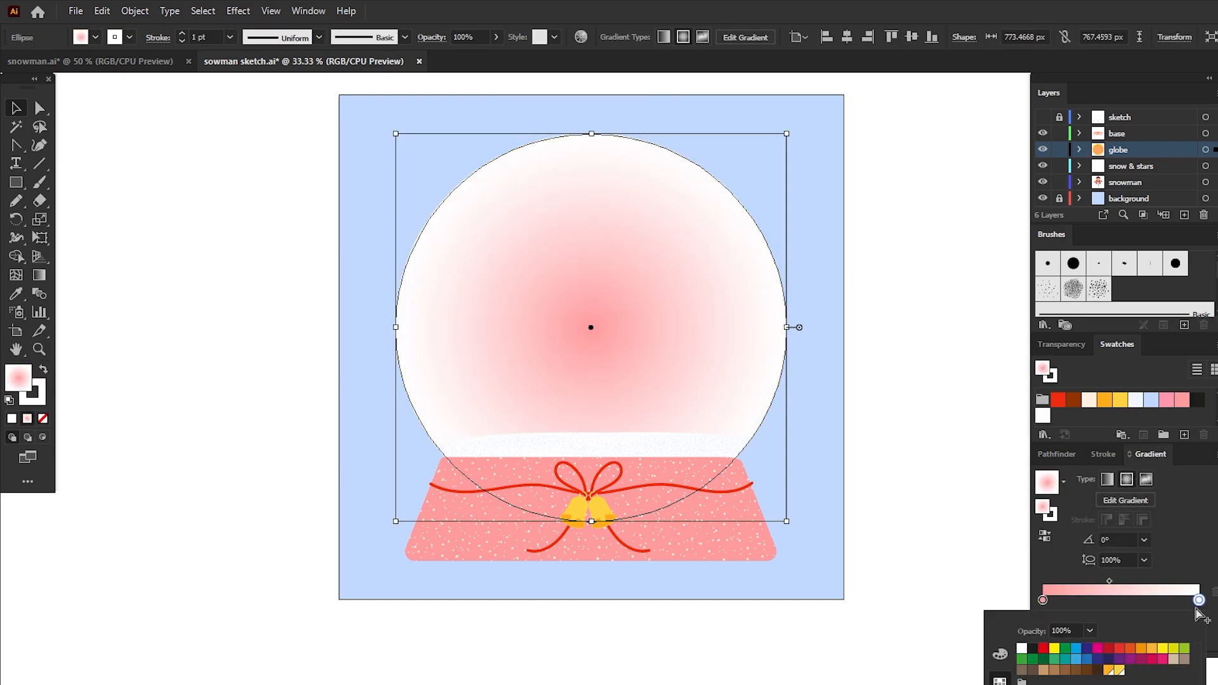
{"action": "double_click", "coordinate": [1043, 600]}
{"action": "left_click", "coordinate": [1022, 648]}
{"action": "left_click", "coordinate": [1177, 565]}
Step: Set the globe gradient's center stop to 0% opacity and its outer stop to 60% opacity
{"action": "left_click", "coordinate": [1145, 619]}
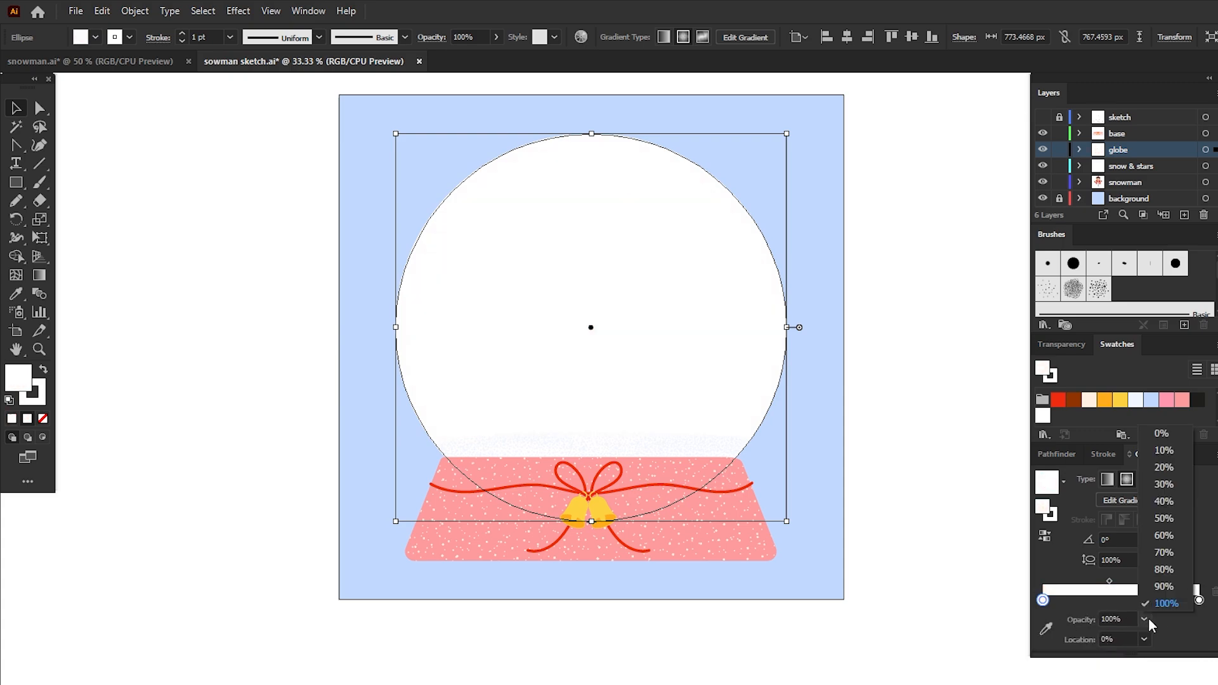
{"action": "left_click", "coordinate": [1161, 432]}
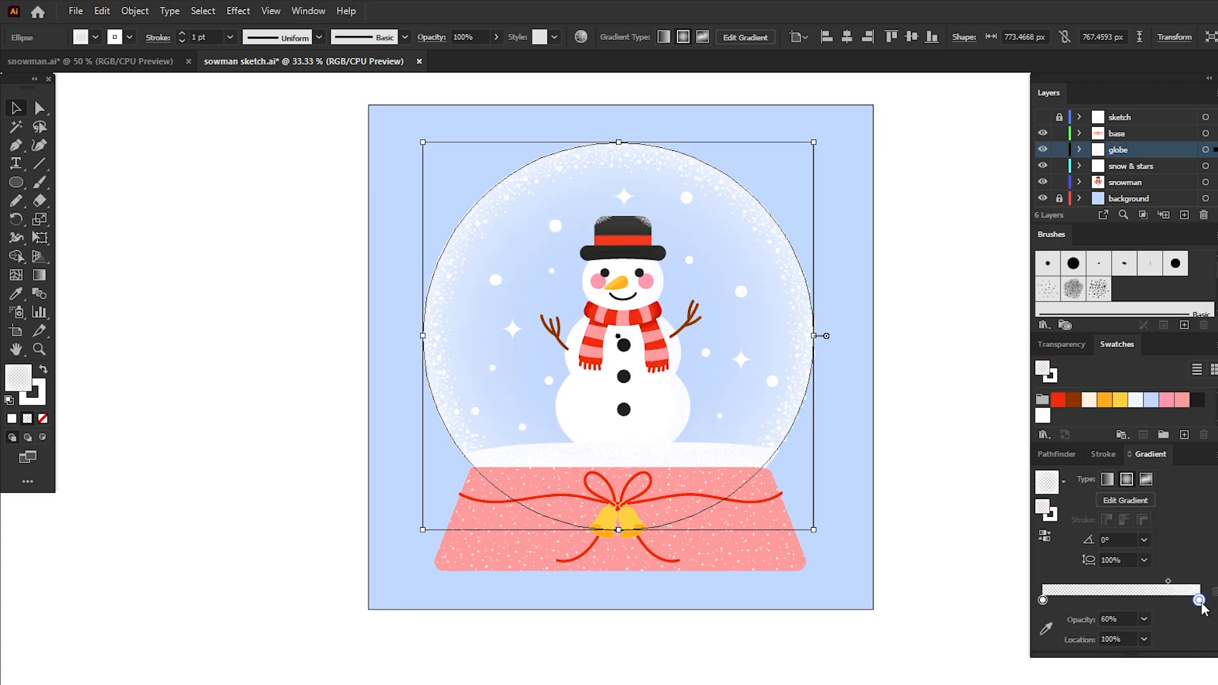
{"action": "left_click", "coordinate": [1144, 619]}
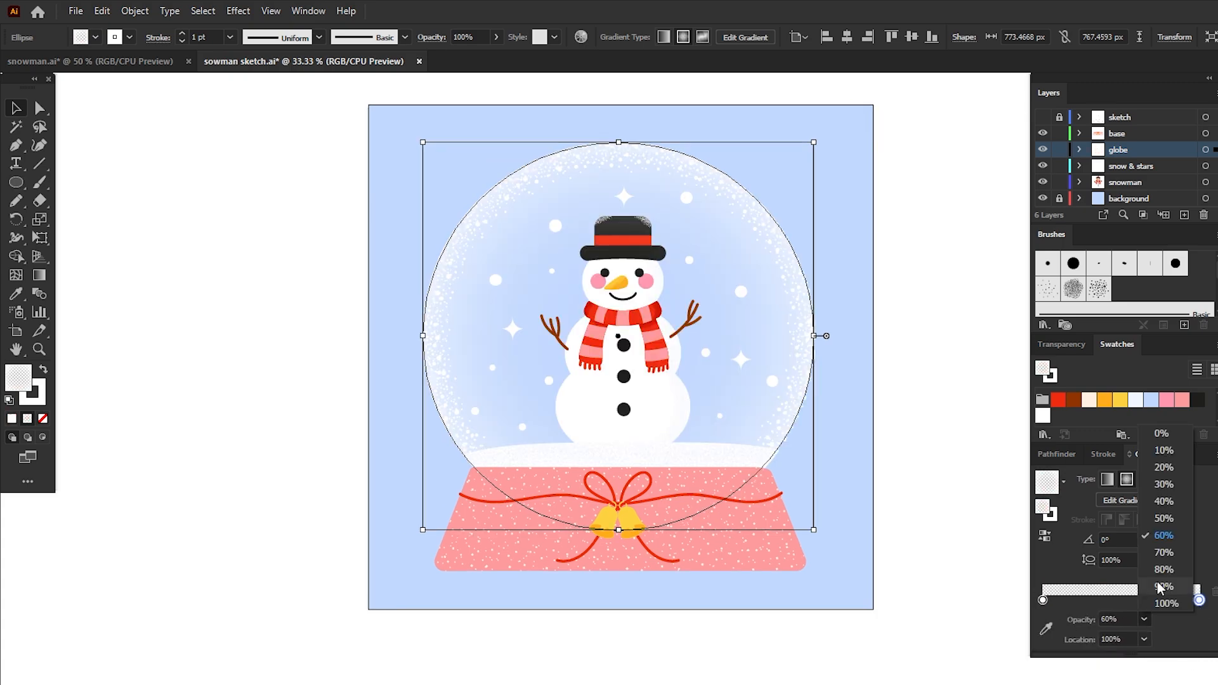
{"action": "left_click", "coordinate": [1161, 545]}
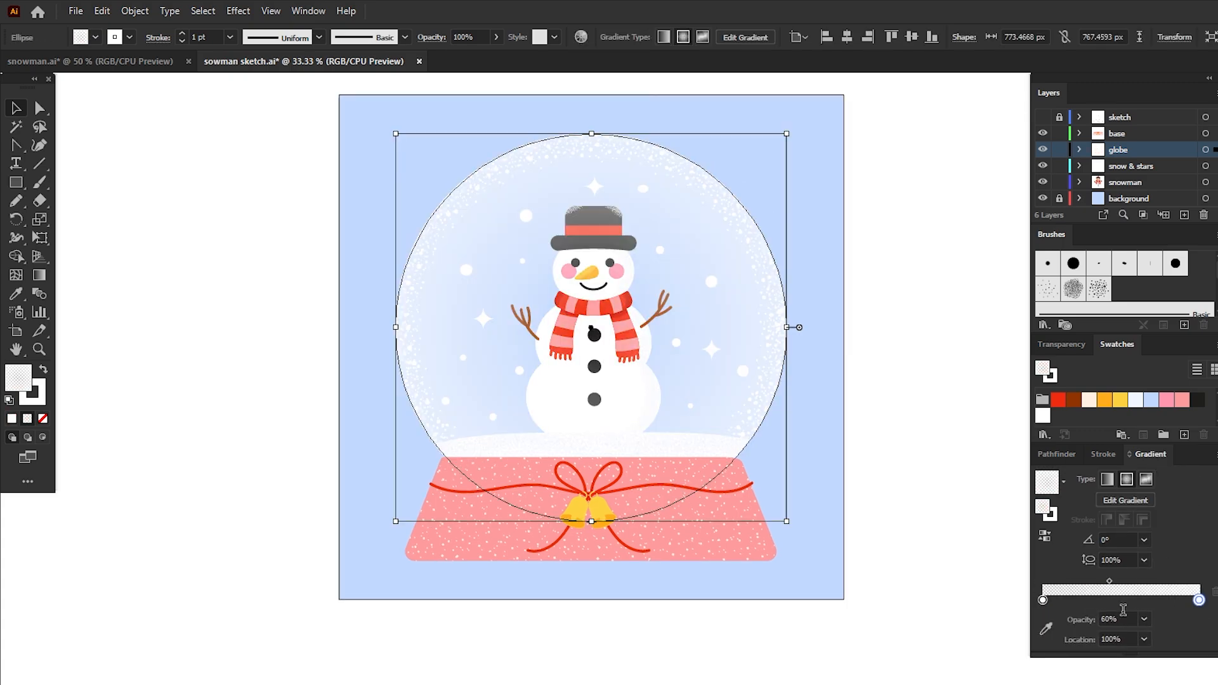
Step: Shift the globe gradient's midpoint outward toward the outer stop
{"action": "left_click", "coordinate": [1110, 581]}
{"action": "left_click", "coordinate": [1144, 639]}
{"action": "left_click", "coordinate": [1173, 587]}
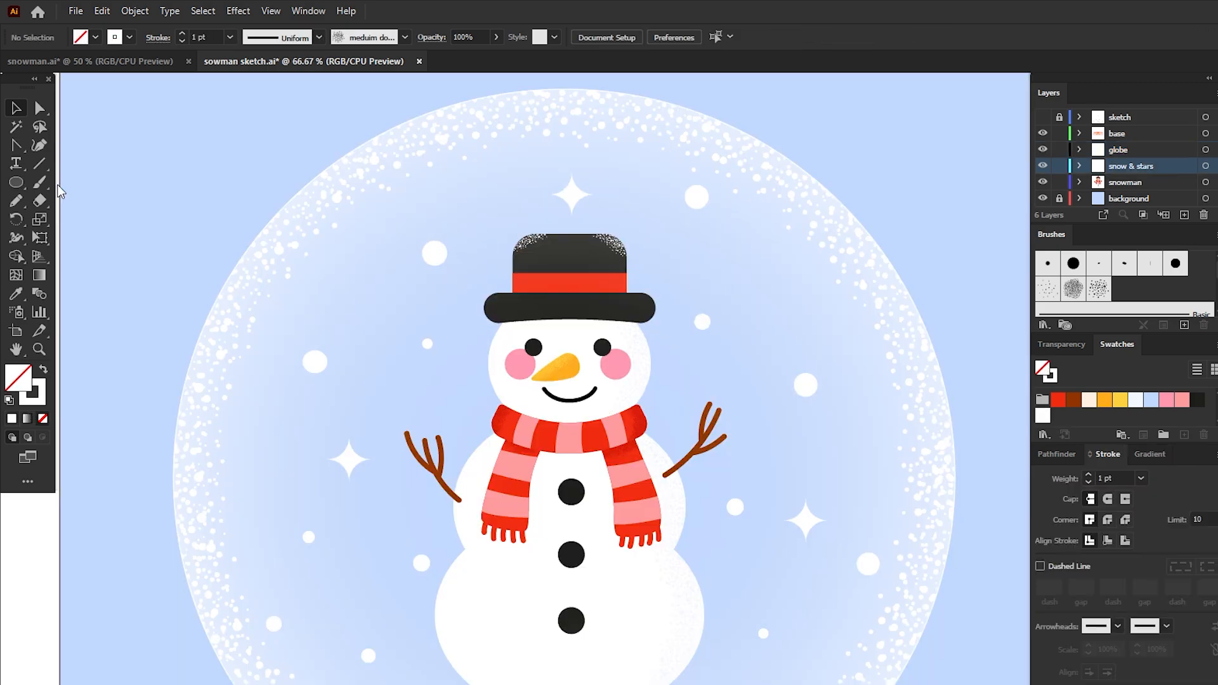
Step: Draw a curved white highlight inside the globe's upper right edge with the Pen tool and give it a 9 pt stroke with round caps
{"action": "left_click_drag", "start_coordinate": [16, 144], "coordinate": [95, 145]}
{"action": "left_click", "coordinate": [735, 216]}
{"action": "left_click_drag", "start_coordinate": [872, 413], "coordinate": [876, 453]}
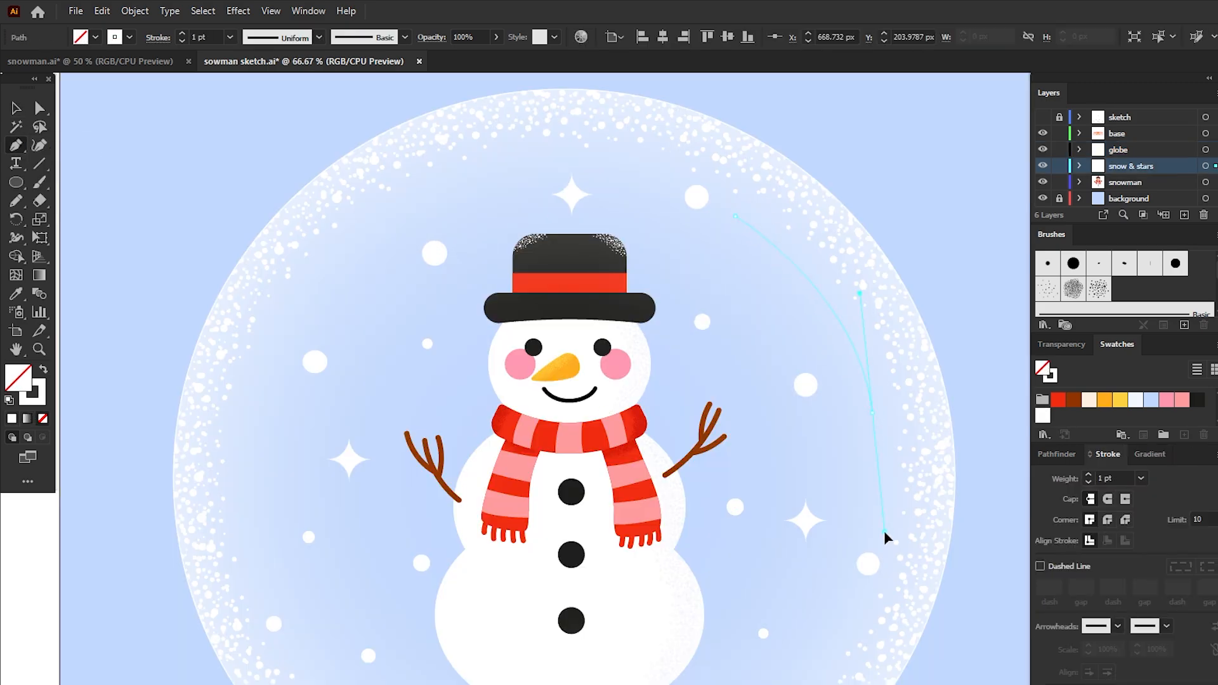
{"action": "left_click_drag", "start_coordinate": [886, 535], "coordinate": [884, 526]}
{"action": "key", "text": "v"}
{"action": "left_click", "coordinate": [1141, 478]}
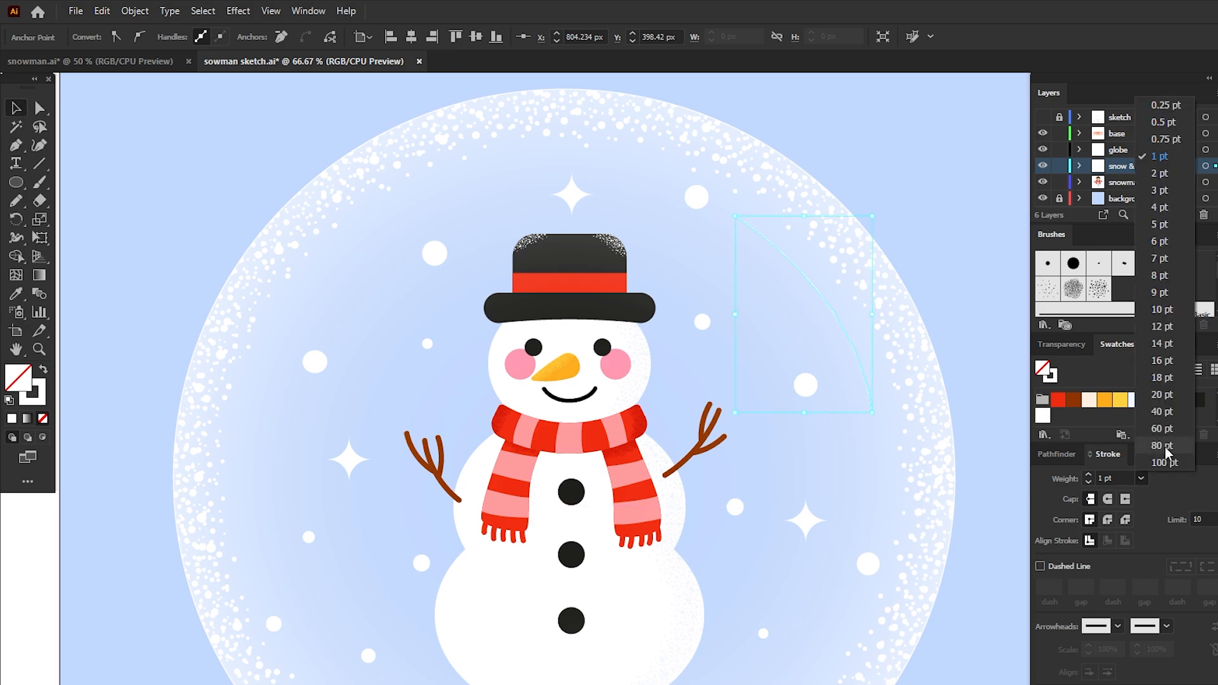
{"action": "left_click", "coordinate": [1170, 294]}
{"action": "key", "text": "ctrl+shift+a"}
Step: Draw a second curved white 9 pt highlight inside the globe's left edge with the Pen tool
{"action": "key", "text": "p"}
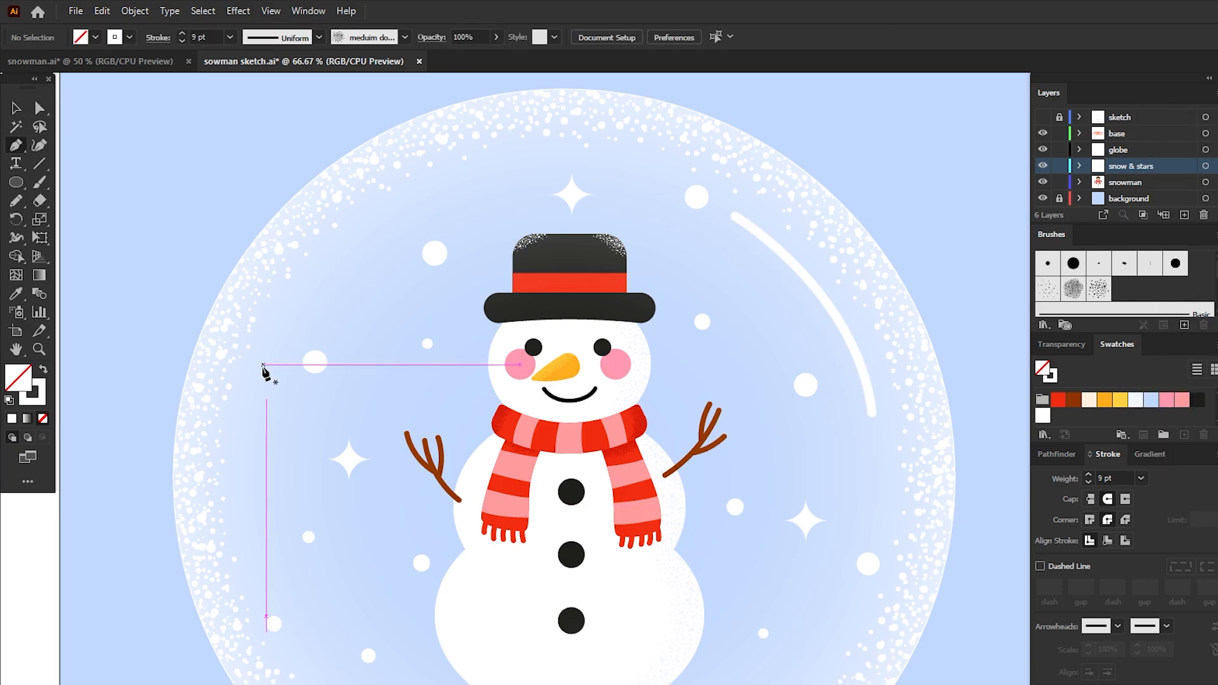
{"action": "left_click", "coordinate": [260, 374]}
{"action": "left_click_drag", "start_coordinate": [252, 546], "coordinate": [275, 642]}
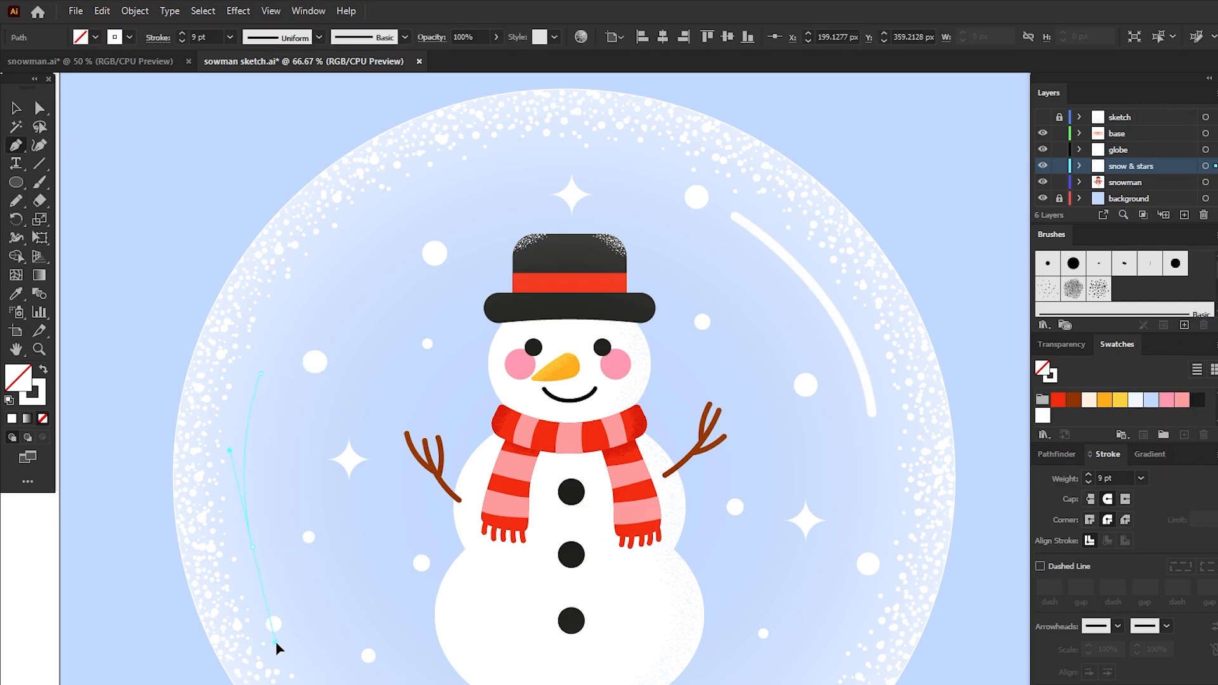
{"action": "key", "text": "v"}
{"action": "key", "text": "ctrl+shift+a"}
{"action": "key", "text": "ctrl+0"}
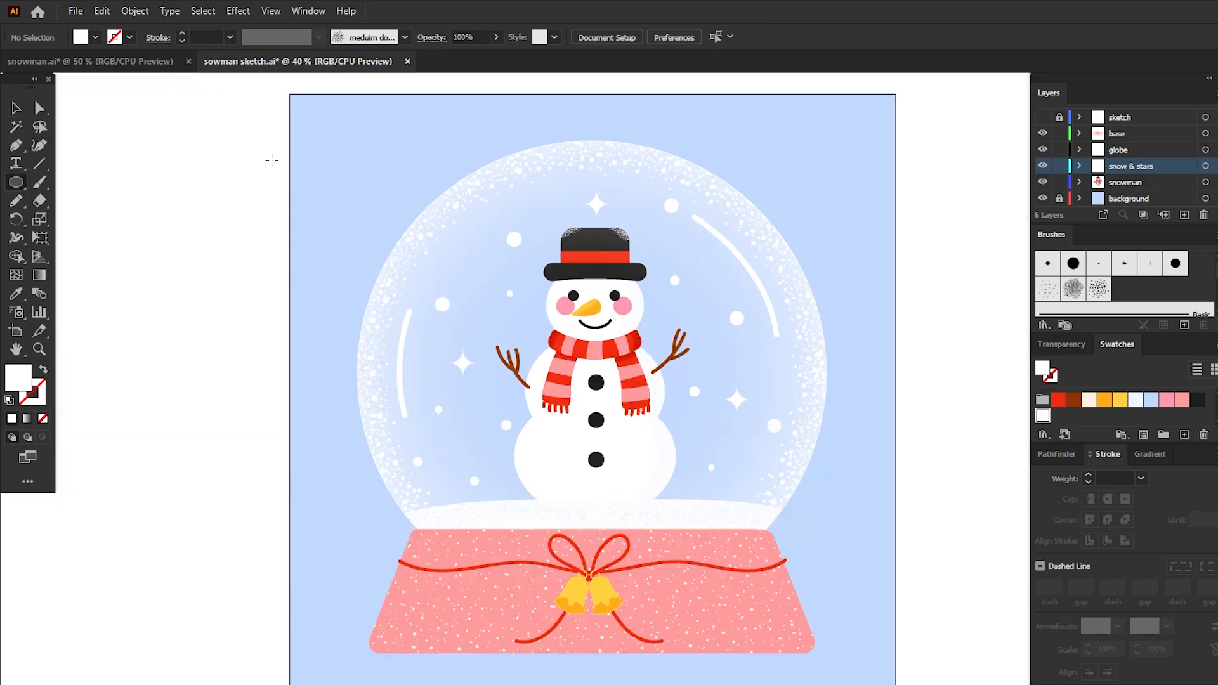
Step: Draw a white ellipse about 265 by 52 px above the globe's upper left and raise its lowest point to flatten the underside
{"action": "mouse_move", "coordinate": [310, 127]}
{"action": "left_mouse_down"}
{"action": "mouse_move", "coordinate": [495, 135]}
{"action": "mouse_move", "coordinate": [471, 158]}
{"action": "left_mouse_up"}
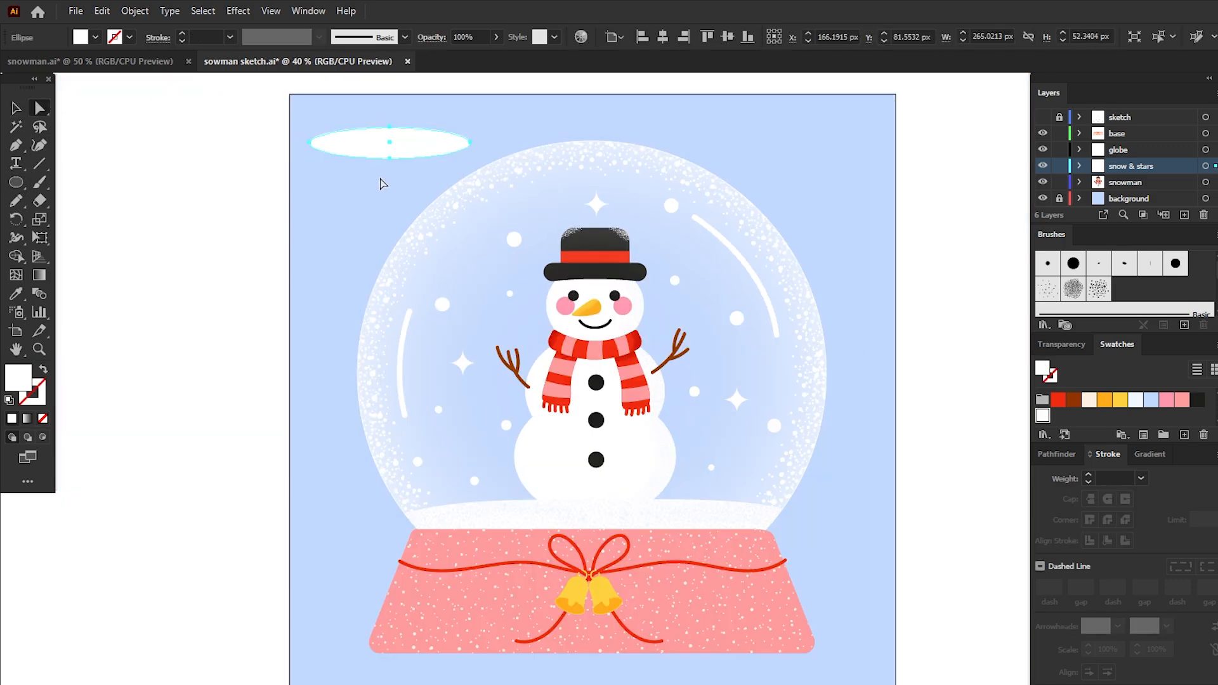
{"action": "key", "text": "a"}
{"action": "left_click_drag", "start_coordinate": [390, 158], "coordinate": [391, 149]}
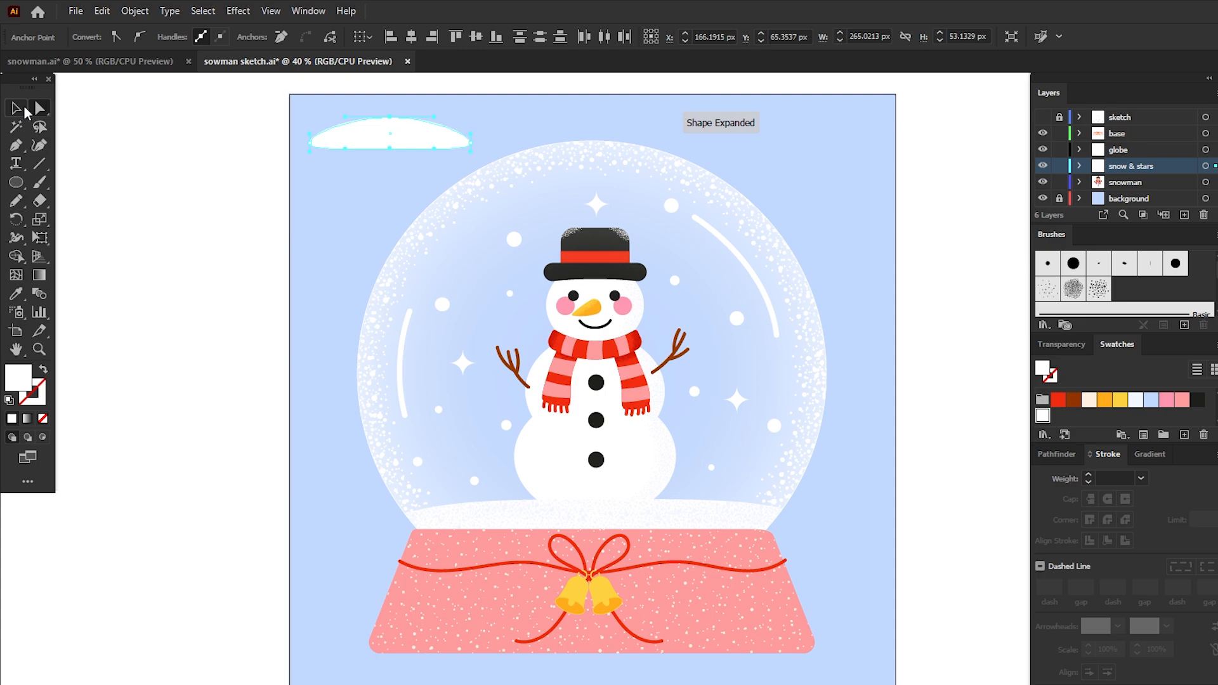
Step: Rotate the flattened ellipse to follow the globe's curve and move it inside the globe's upper left area
{"action": "left_click", "coordinate": [18, 108]}
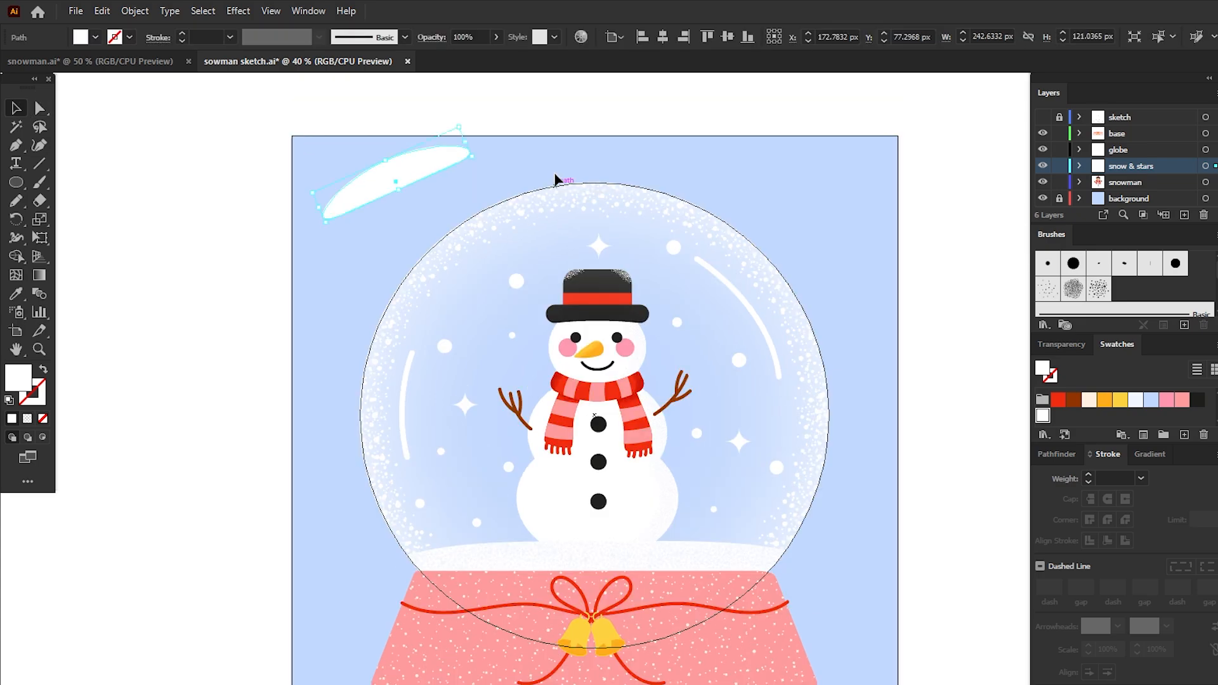
{"action": "left_click_drag", "start_coordinate": [431, 167], "coordinate": [444, 180]}
{"action": "left_click_drag", "start_coordinate": [491, 181], "coordinate": [528, 245]}
{"action": "left_click", "coordinate": [809, 173]}
Step: Set the opacity of the three globe highlights, the two arcs and the flattened ellipse, to 38%
{"action": "left_click", "coordinate": [751, 311]}
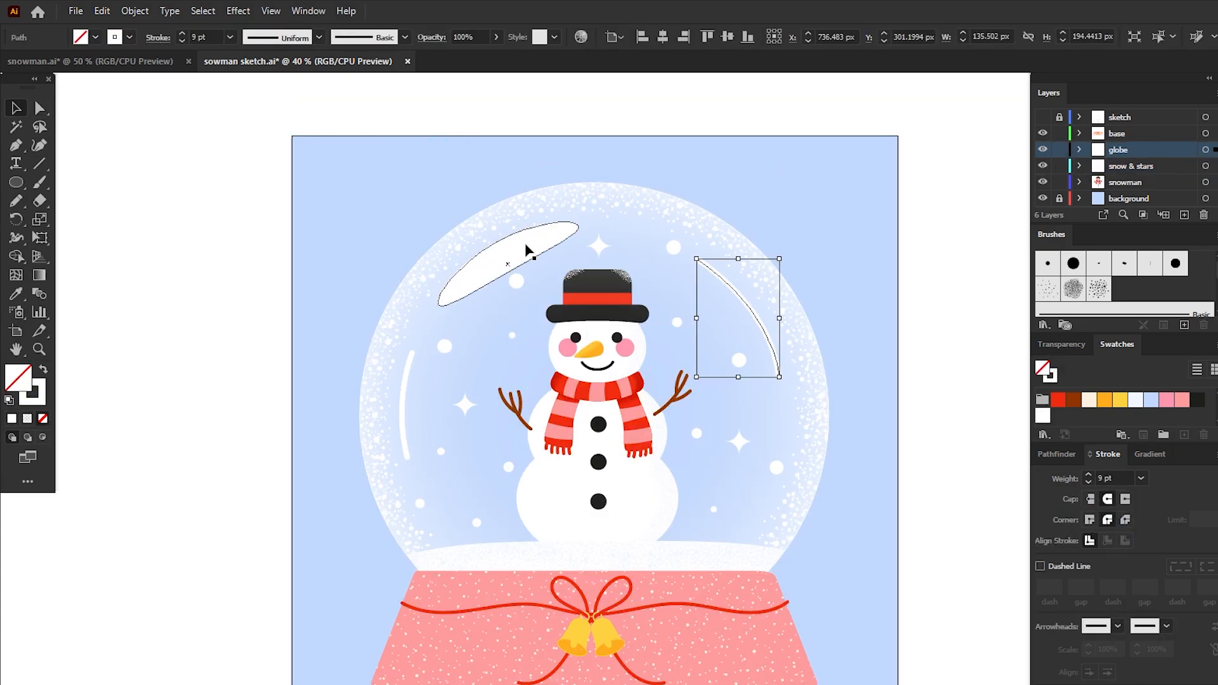
{"action": "left_click", "coordinate": [531, 254], "text": "shift"}
{"action": "left_click", "coordinate": [408, 381], "text": "shift"}
{"action": "left_click", "coordinate": [497, 36]}
{"action": "left_click", "coordinate": [472, 36]}
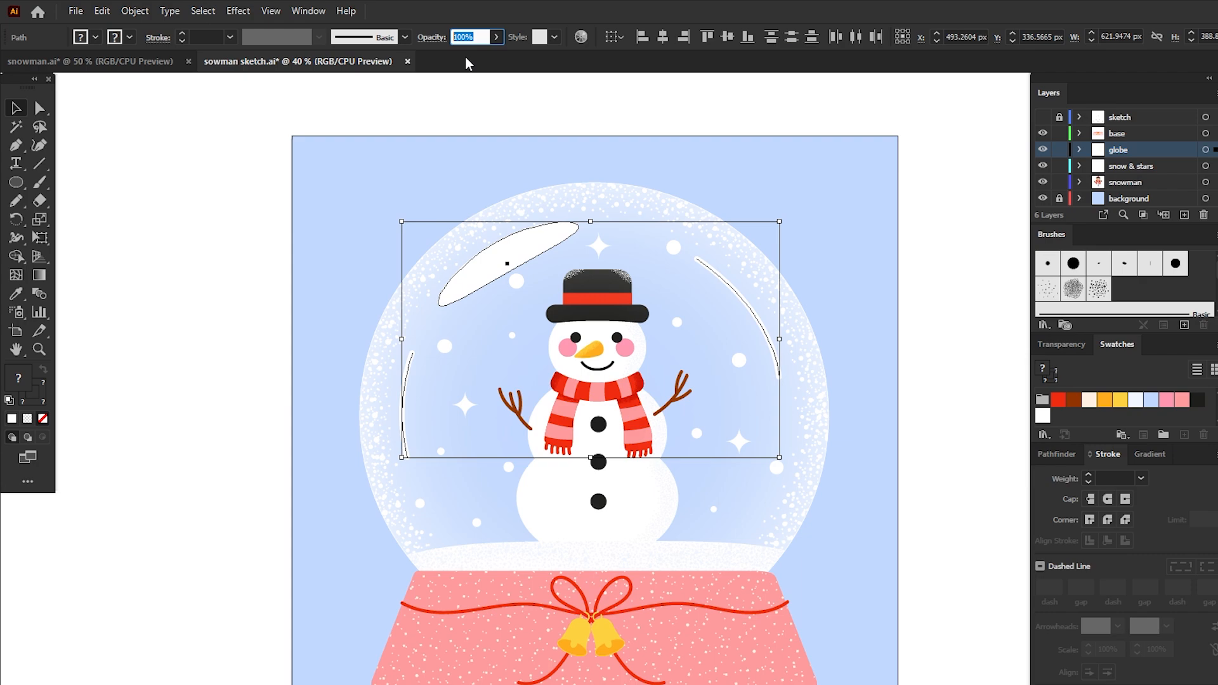
{"action": "type", "text": "38"}
{"action": "key", "text": "Return"}
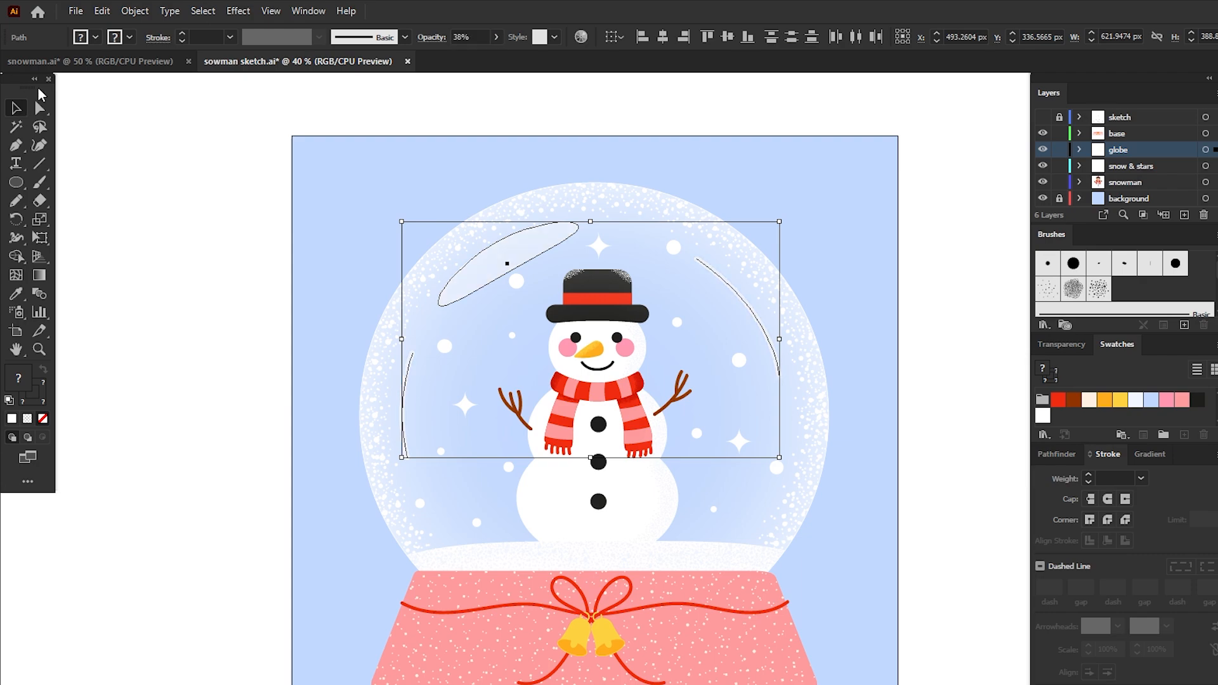
{"action": "left_click", "coordinate": [986, 351]}
{"action": "key", "text": "ctrl+minus"}
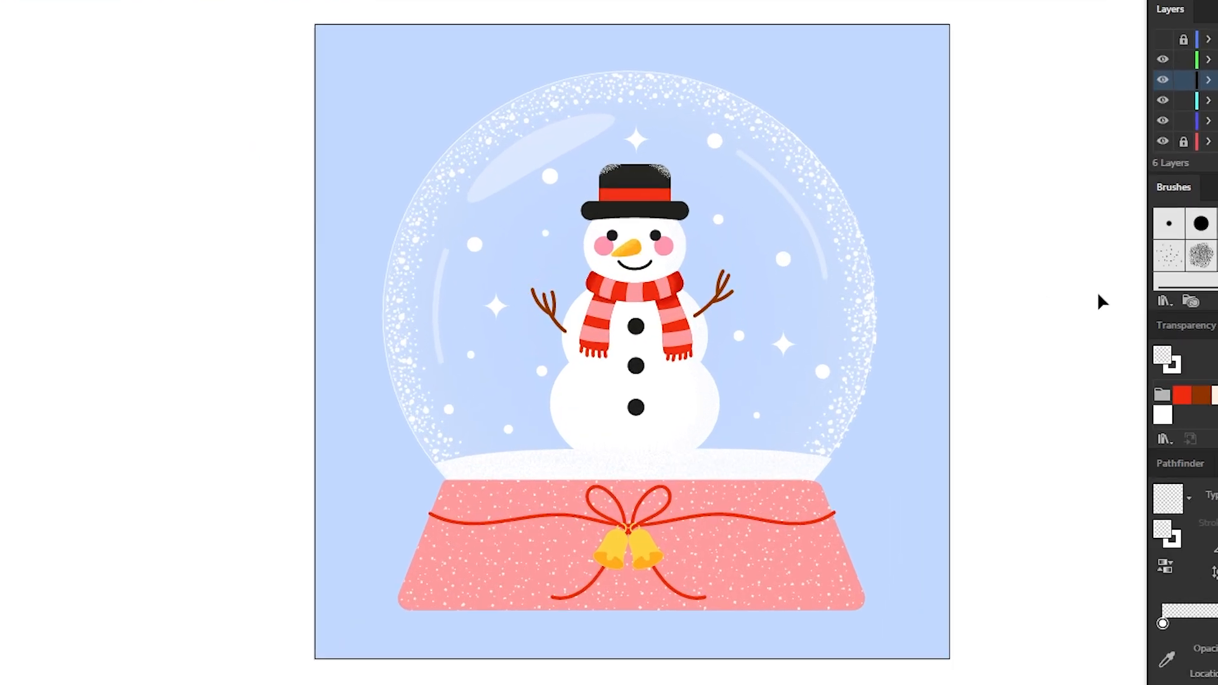